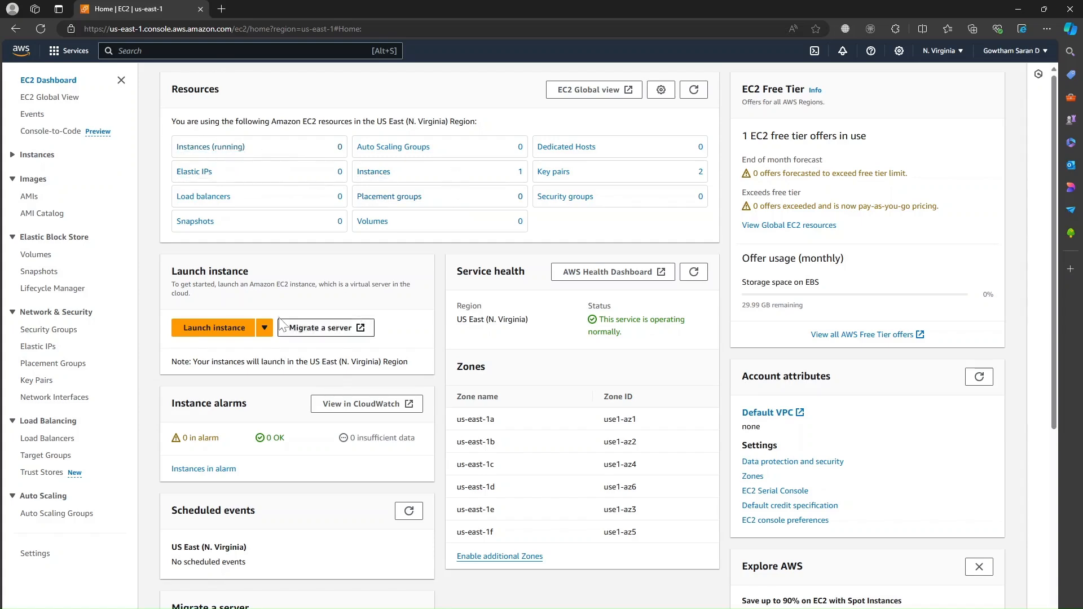
# Step: Open the Launch an instance form from the EC2 Dashboard
pyautogui.click(218, 332)
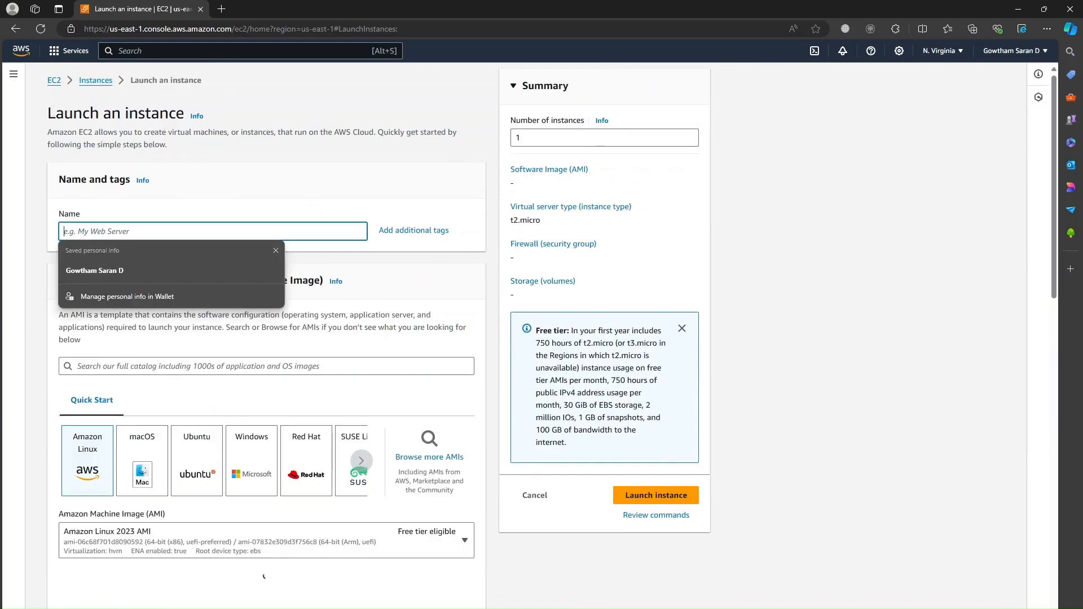
# Step: Name the new instance gowthamlinuxtest
pyautogui.write('tet')
pyautogui.press('BackSpace')
pyautogui.press('BackSpace')
pyautogui.write('gowtham')
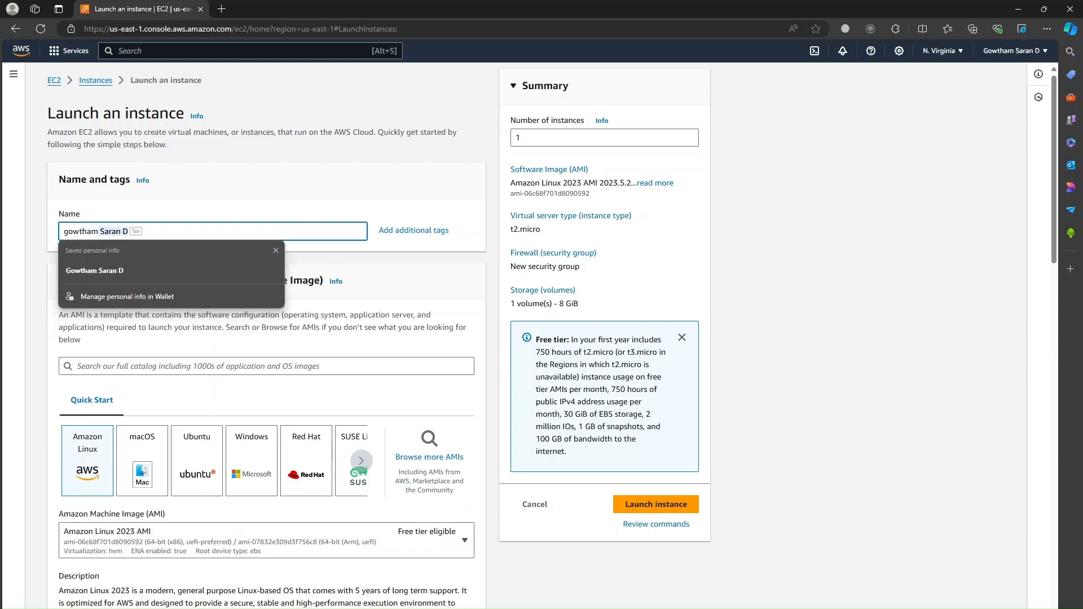
pyautogui.write('linuxtest')
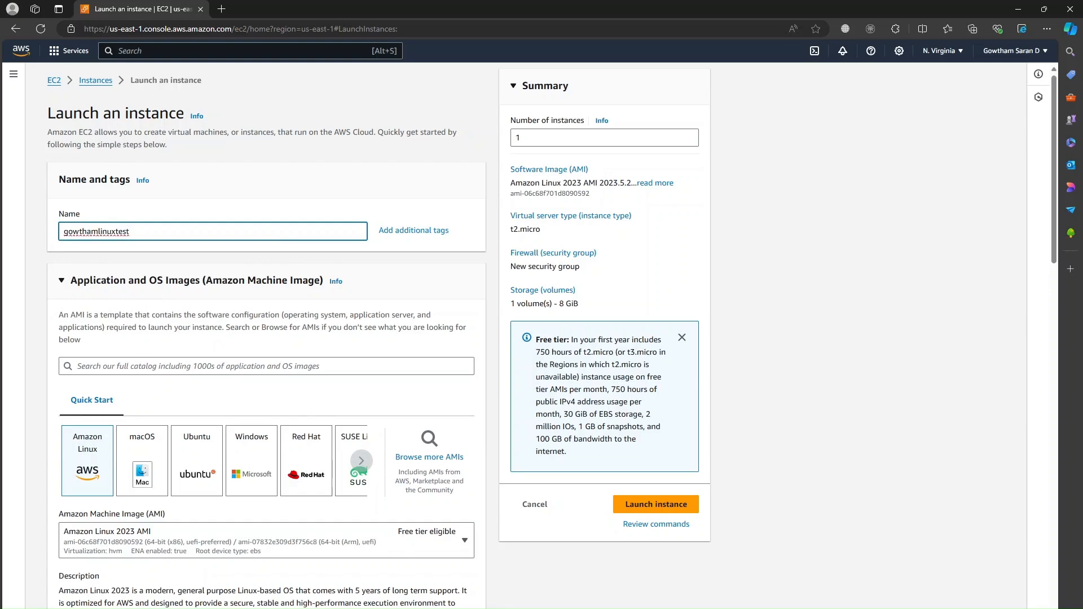
# Step: Choose Amazon Linux 2023 AMI (64-bit x86) and move down to Instance type
pyautogui.scroll(-2, 229, 352)
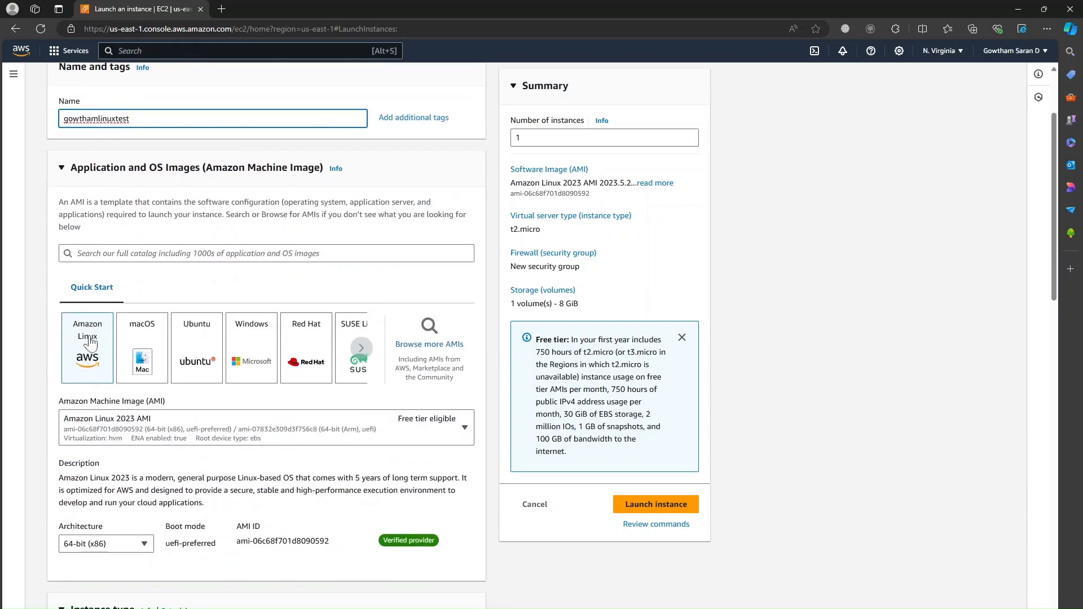
pyautogui.click(105, 350)
pyautogui.scroll(-2, 105, 349)
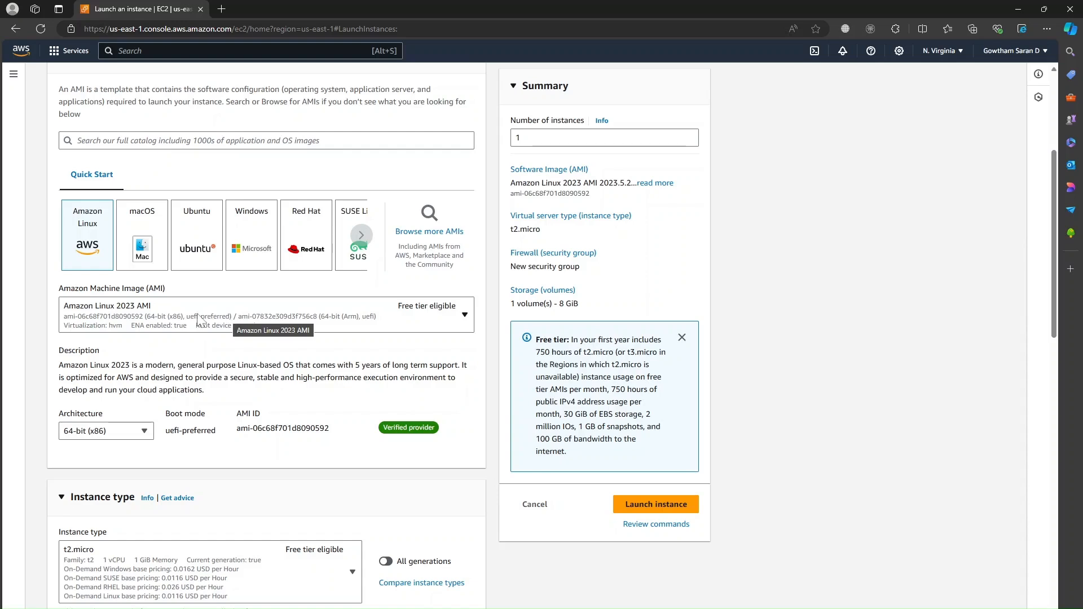
pyautogui.scroll(-2, 244, 311)
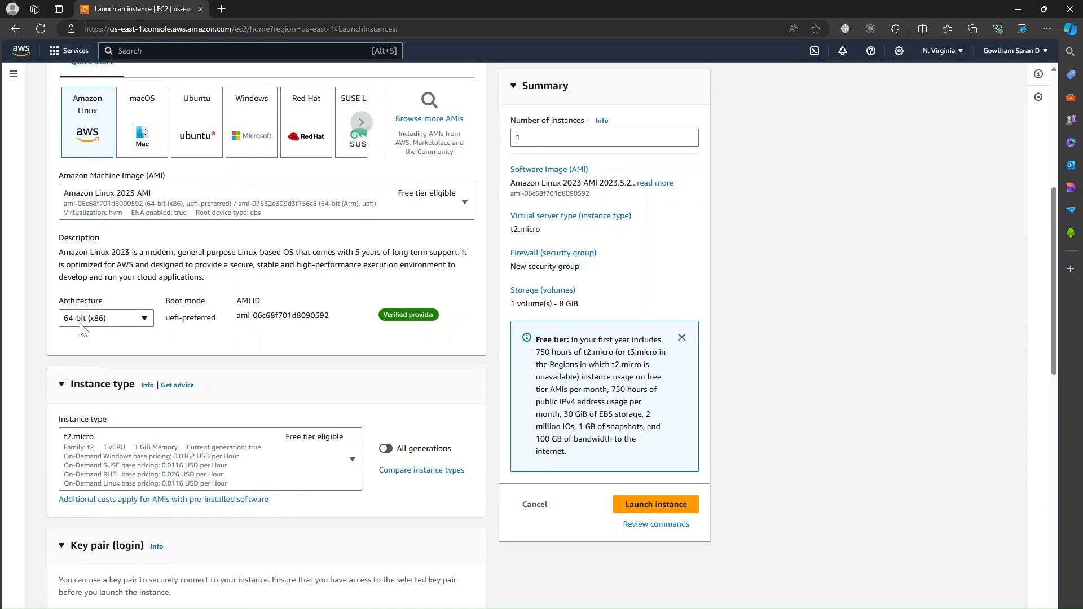
pyautogui.scroll(-2, 93, 337)
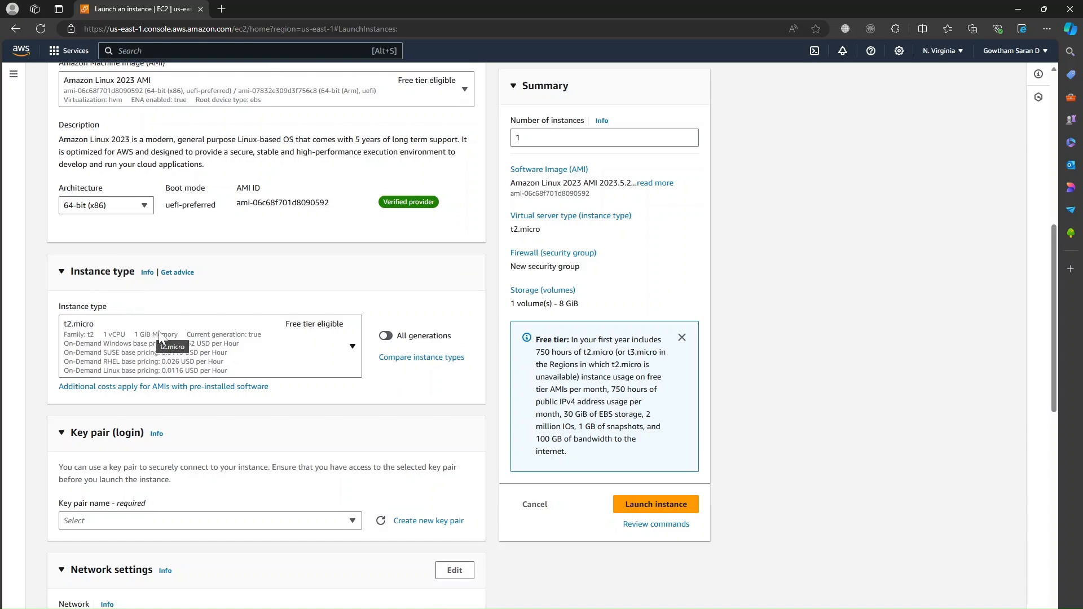
# Step: Keep t2.micro, review the existing key pairs without choosing one, and start a new key pair
pyautogui.click(269, 352)
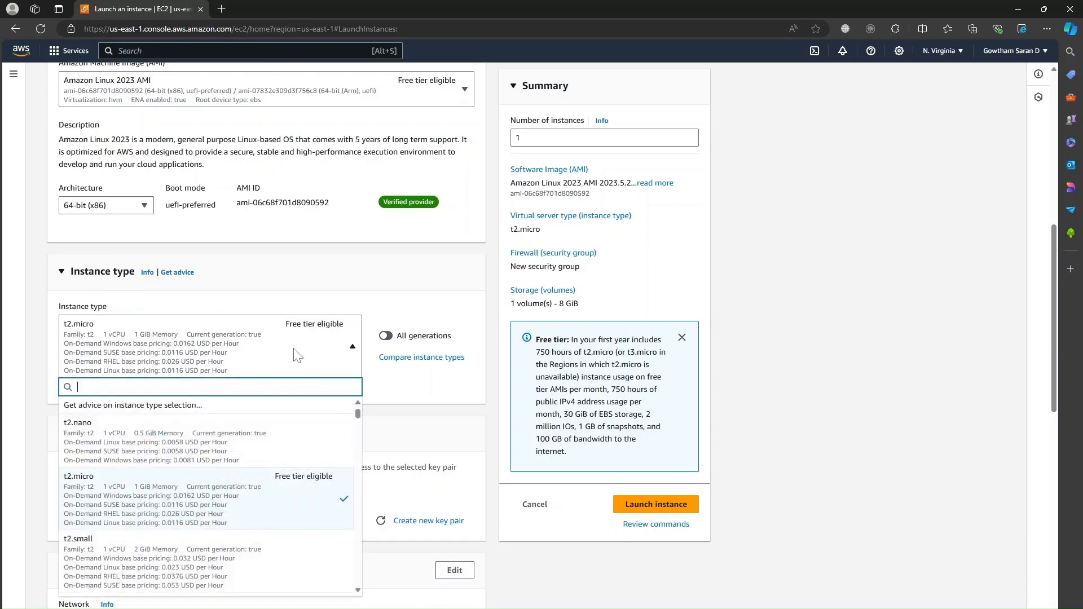
pyautogui.click(297, 354)
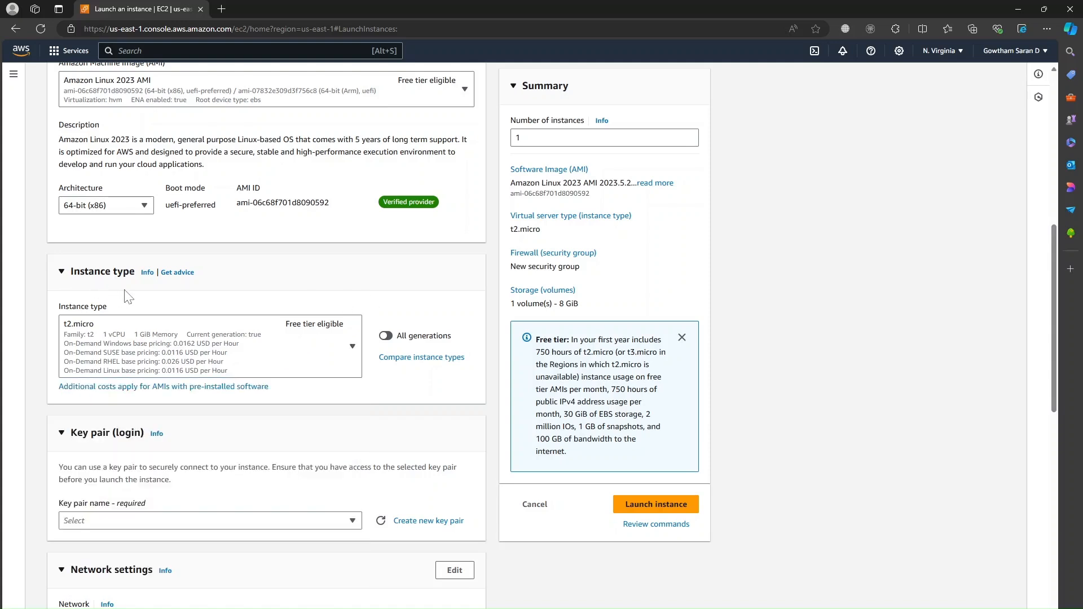
pyautogui.scroll(-3, 345, 304)
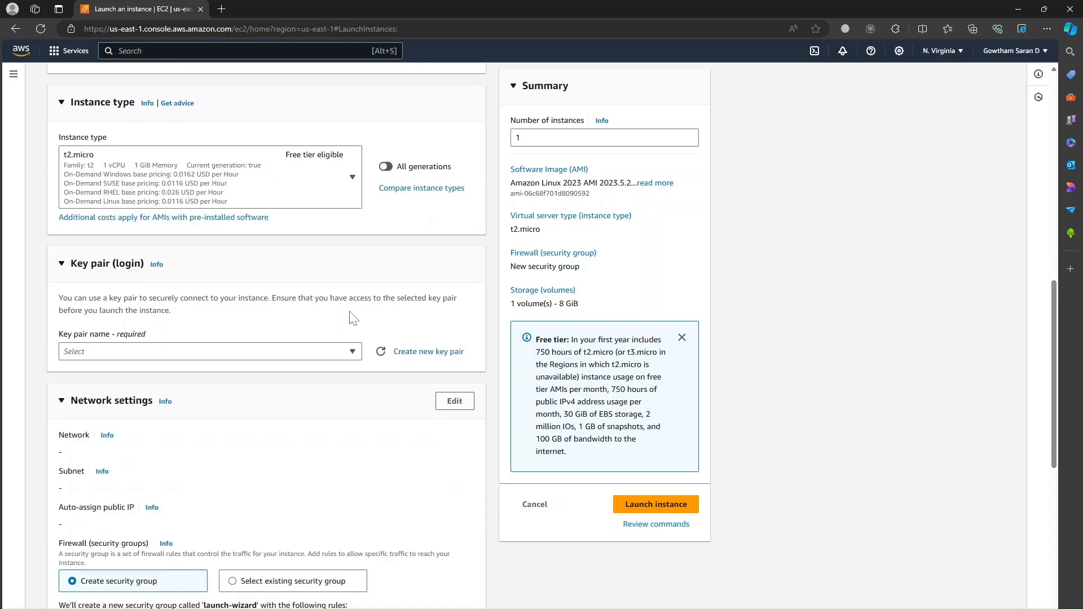
pyautogui.click(346, 355)
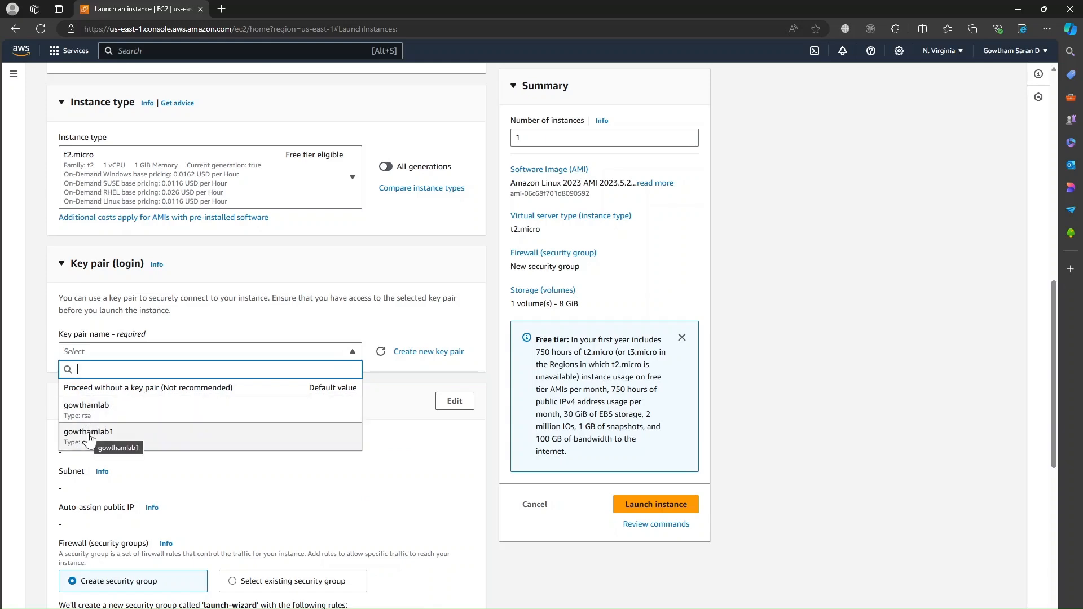
pyautogui.click(246, 333)
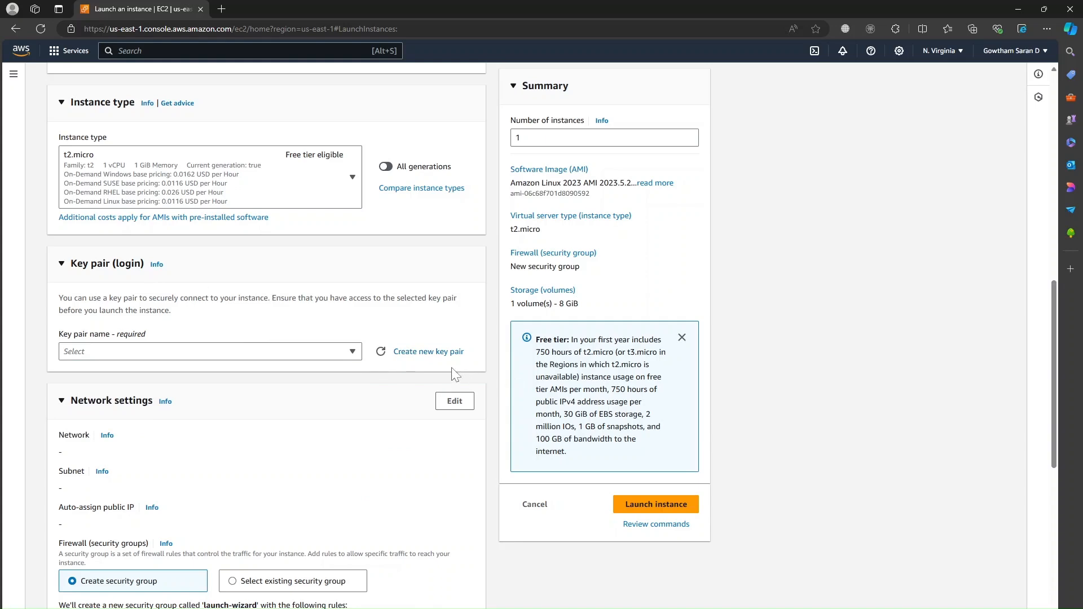
pyautogui.click(442, 351)
# Step: Create the RSA key pair glab in .pem format and download glab.pem
pyautogui.click(470, 248)
pyautogui.write('glab')
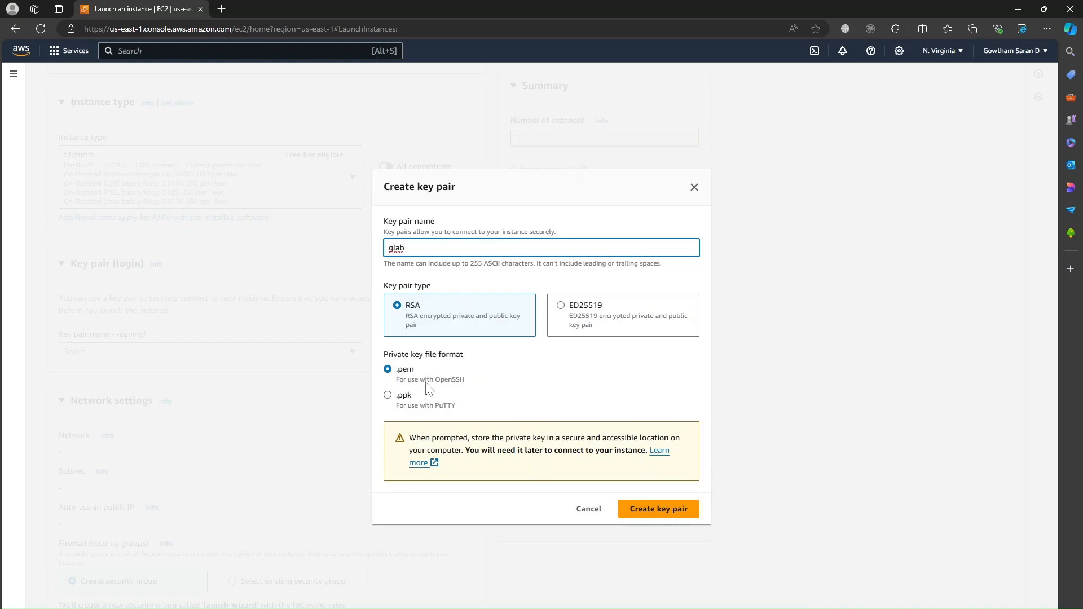
pyautogui.click(665, 509)
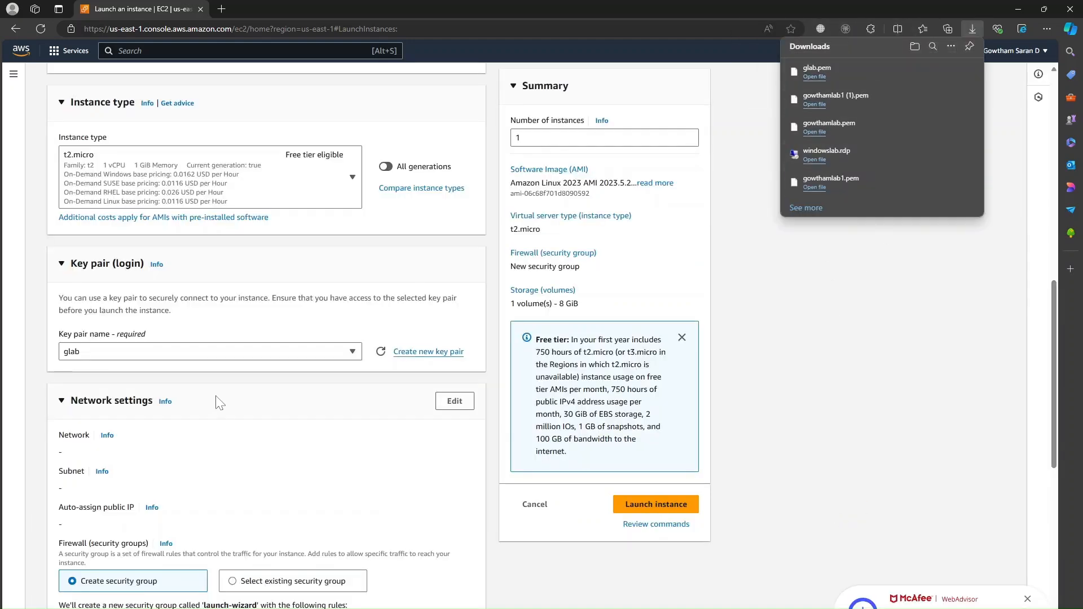
pyautogui.scroll(-2, 221, 401)
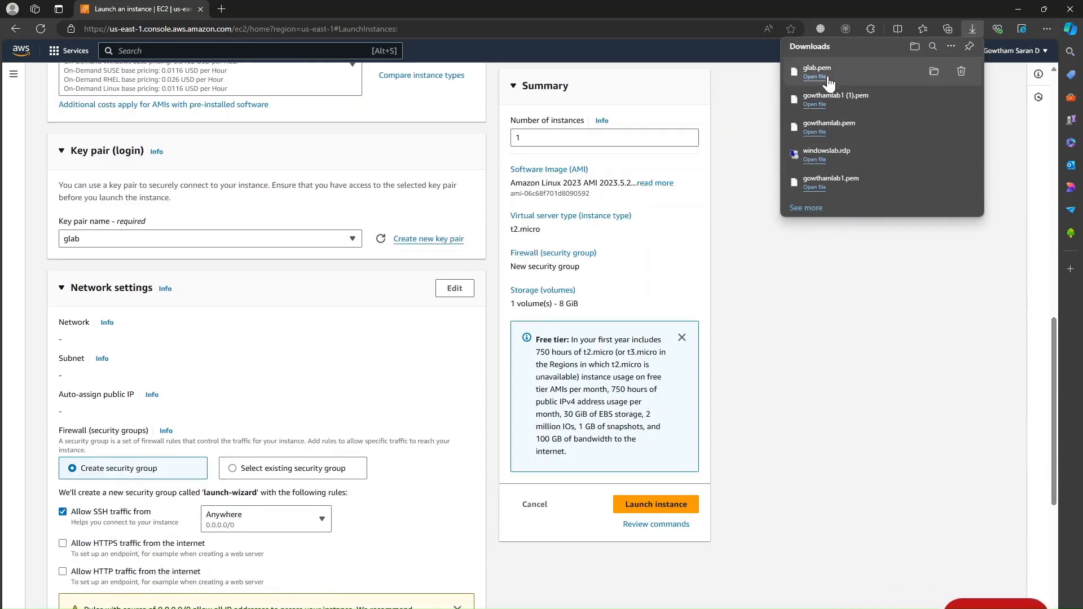
pyautogui.scroll(-1, 342, 319)
pyautogui.scroll(-1, 291, 350)
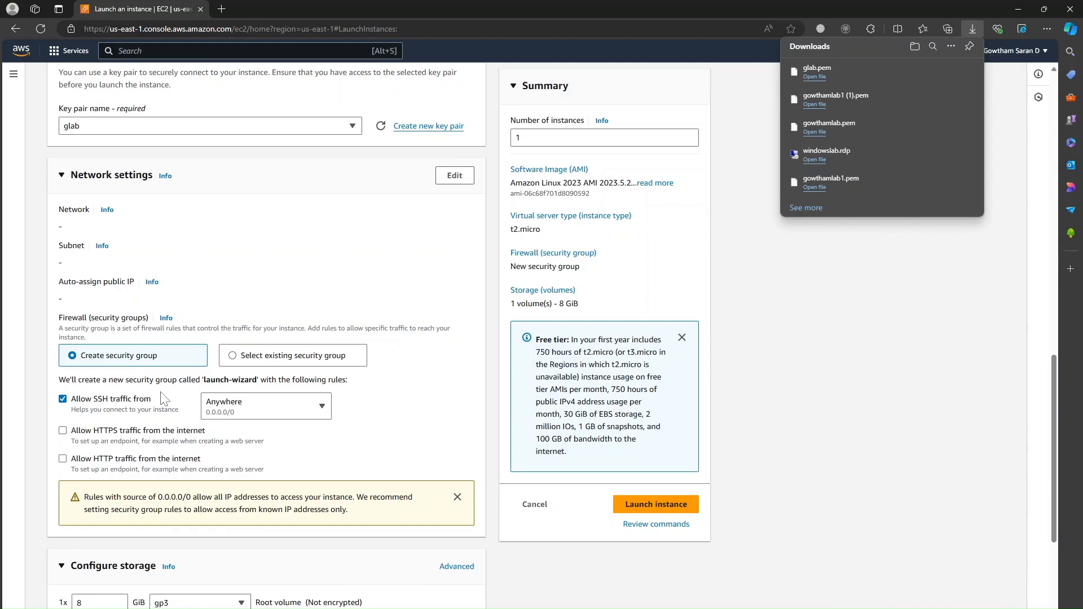
pyautogui.scroll(-2, 163, 399)
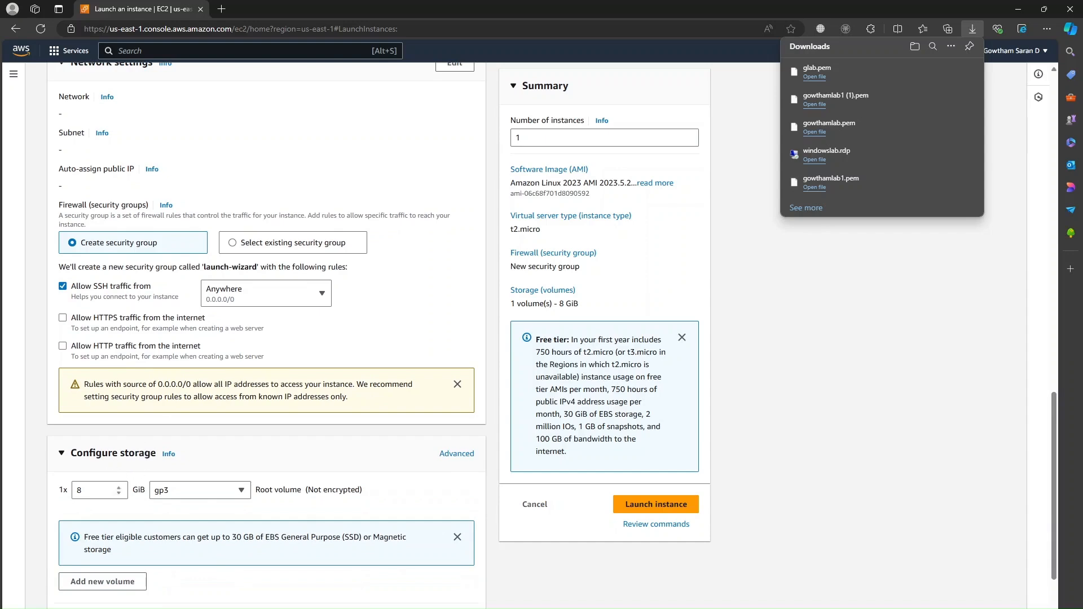
pyautogui.scroll(-2, 119, 395)
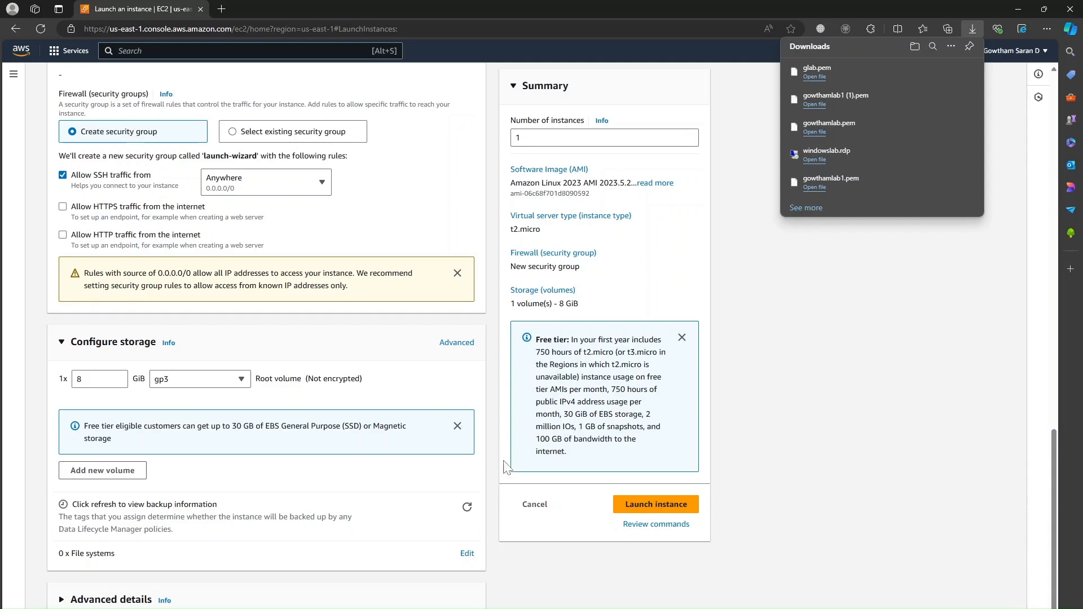
# Step: Attempt the launch, then follow the no-VPC error's link to create a default VPC
pyautogui.click(655, 505)
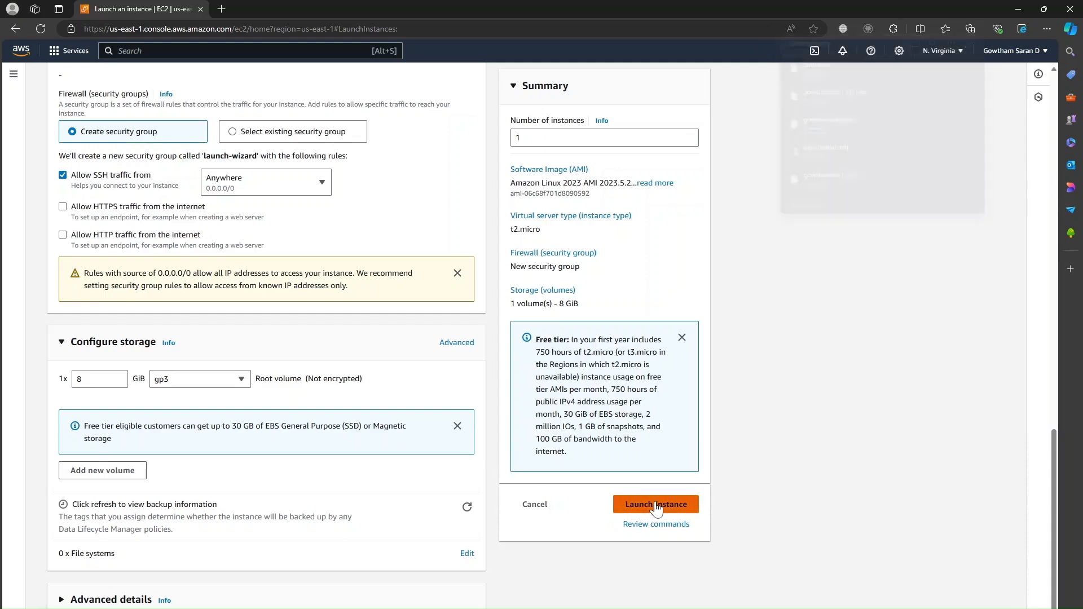
pyautogui.scroll(3, 361, 471)
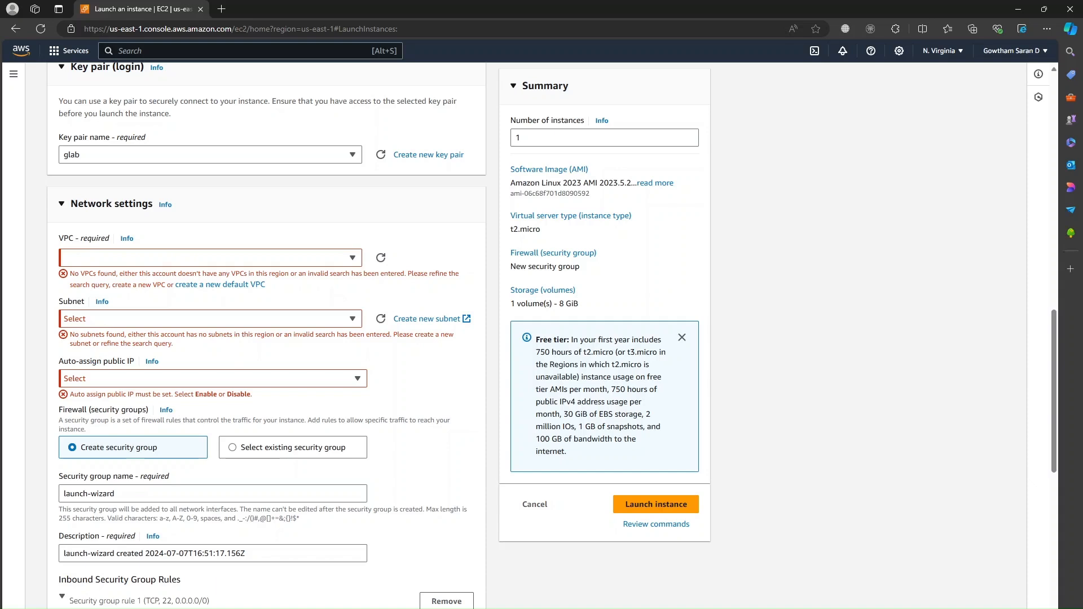
pyautogui.click(225, 286)
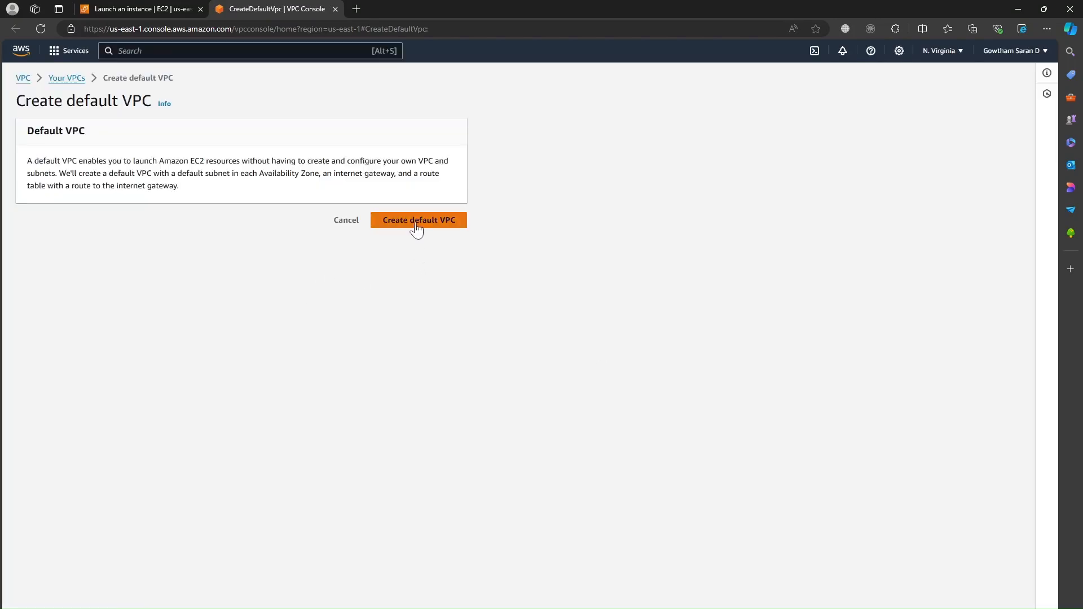
# Step: Create the default VPC and refresh the launch form's VPC field to pick up 172.31.0.0/16
pyautogui.click(415, 223)
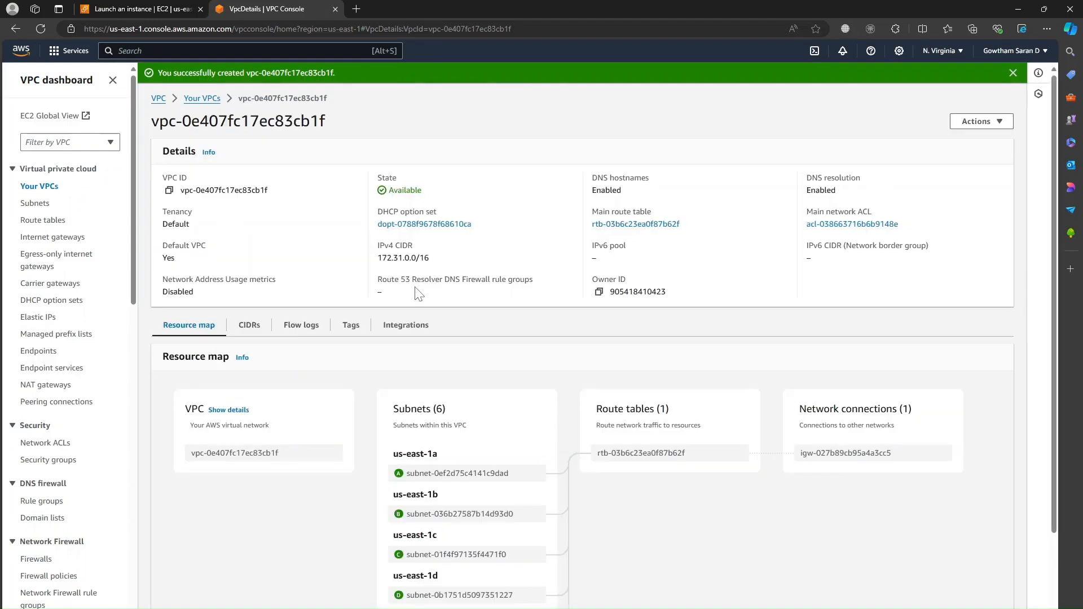
pyautogui.scroll(-2, 418, 293)
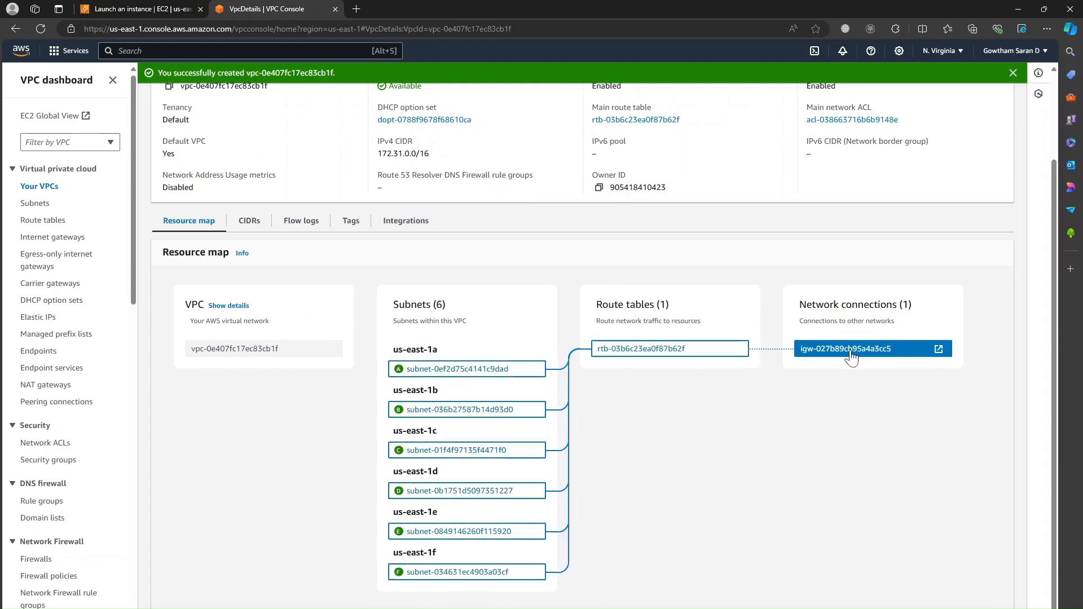
pyautogui.scroll(2, 217, 454)
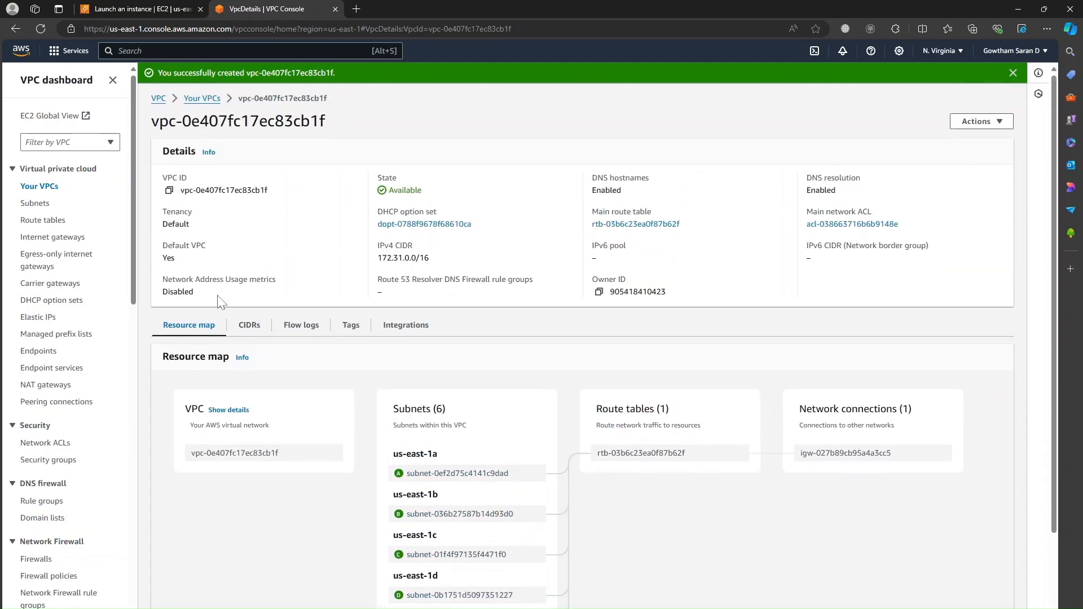
pyautogui.click(132, 8)
pyautogui.click(381, 258)
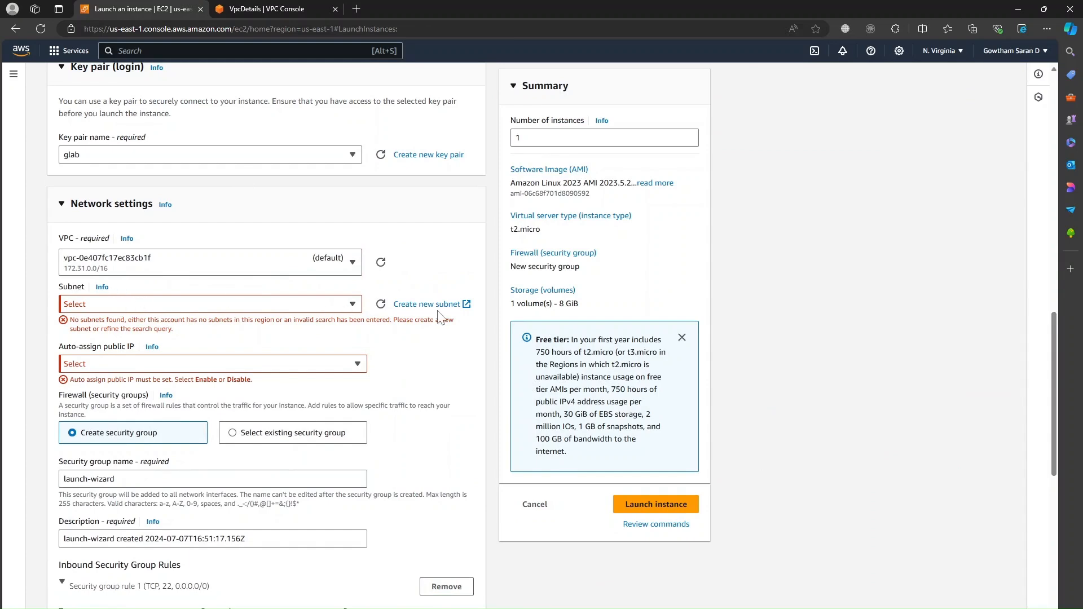
# Step: Start a new subnet and assign it to the default VPC
pyautogui.click(466, 304)
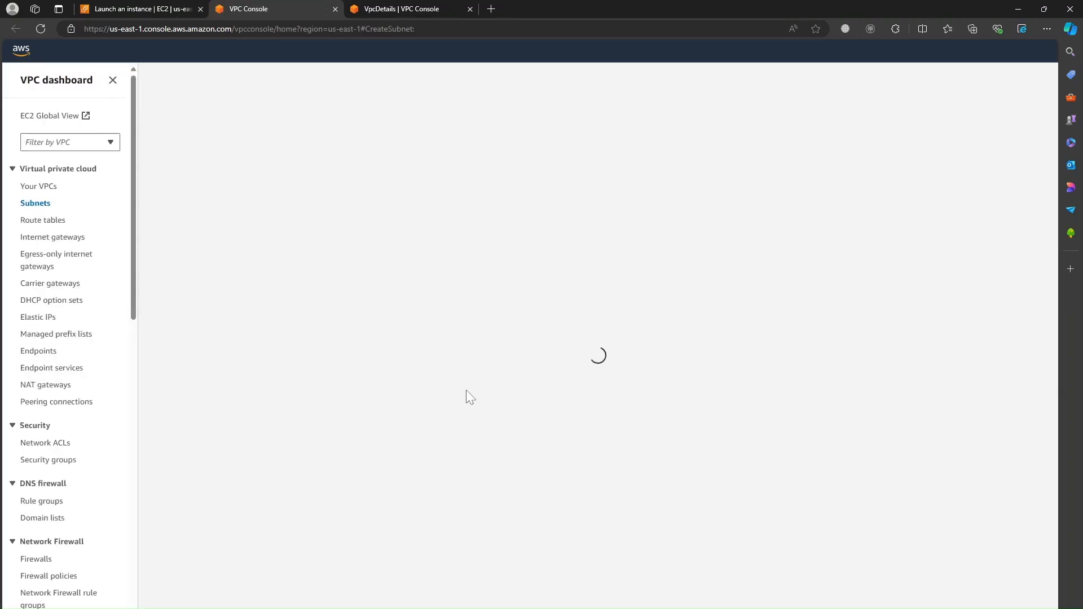
pyautogui.click(97, 186)
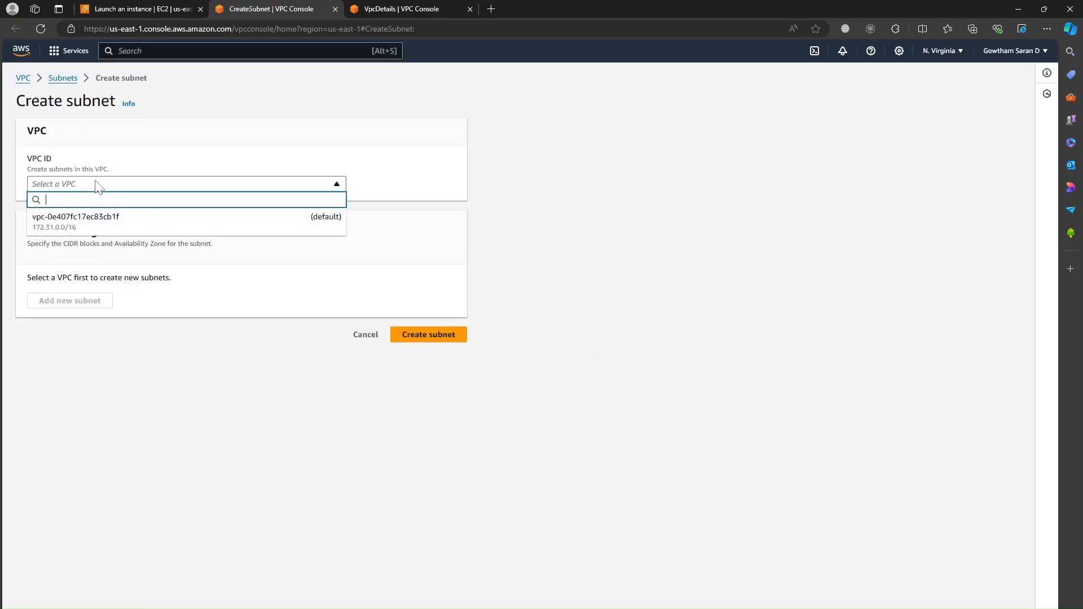
pyautogui.click(123, 228)
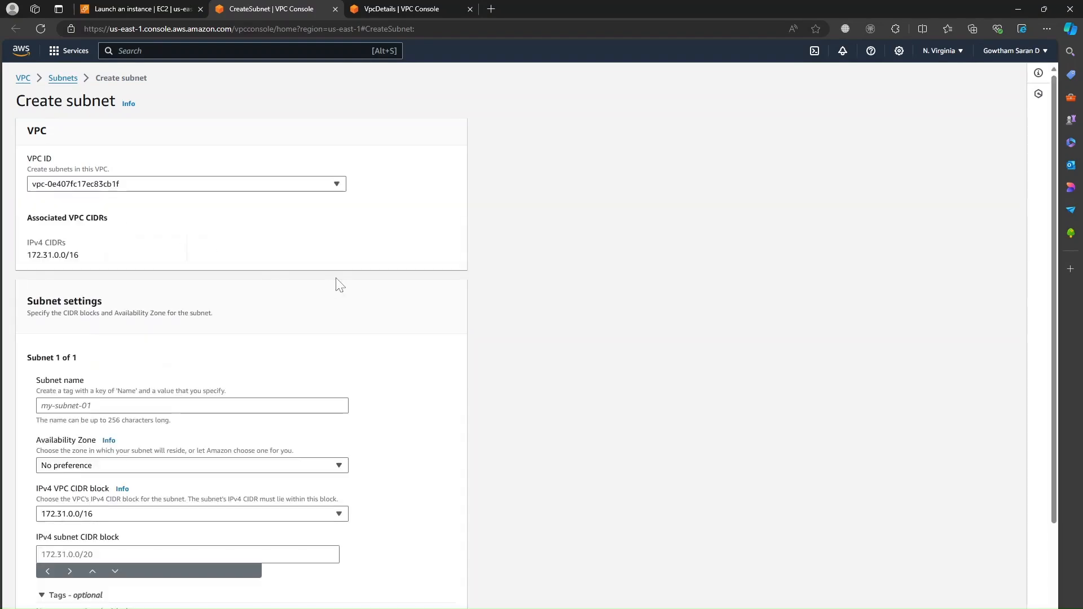
pyautogui.scroll(-3, 330, 285)
# Step: Name the new subnet testsubnet
pyautogui.click(192, 293)
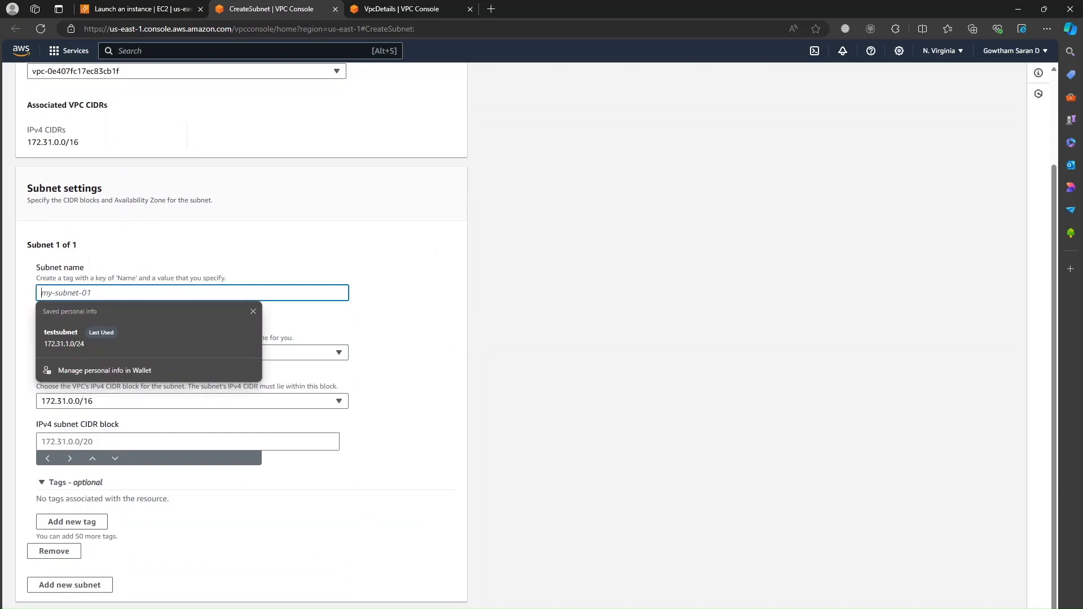
pyautogui.write('test')
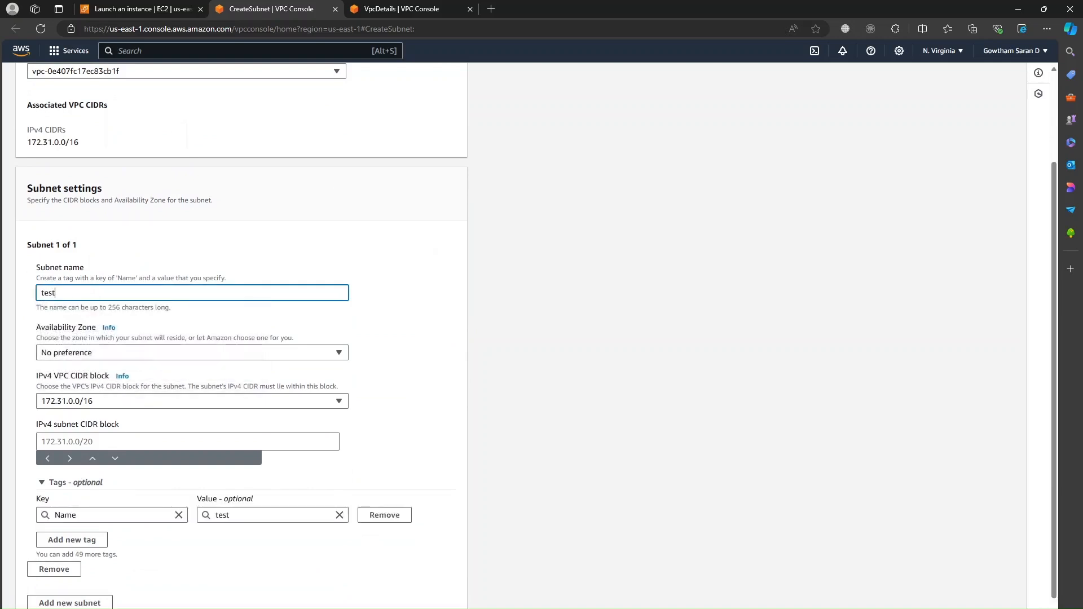
pyautogui.write('subnet')
pyautogui.click(362, 336)
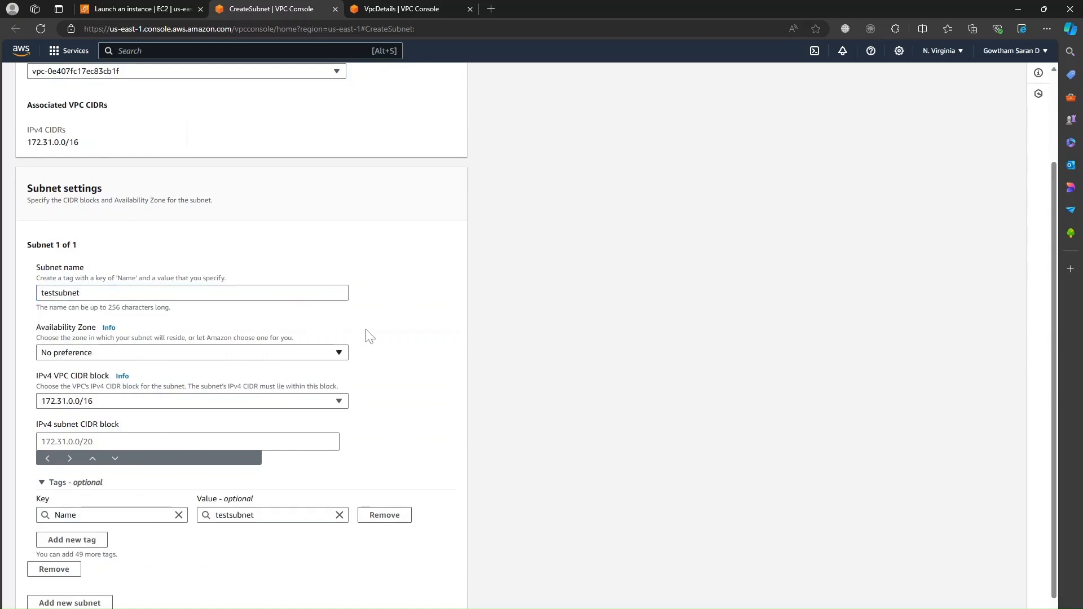
pyautogui.scroll(-1, 140, 362)
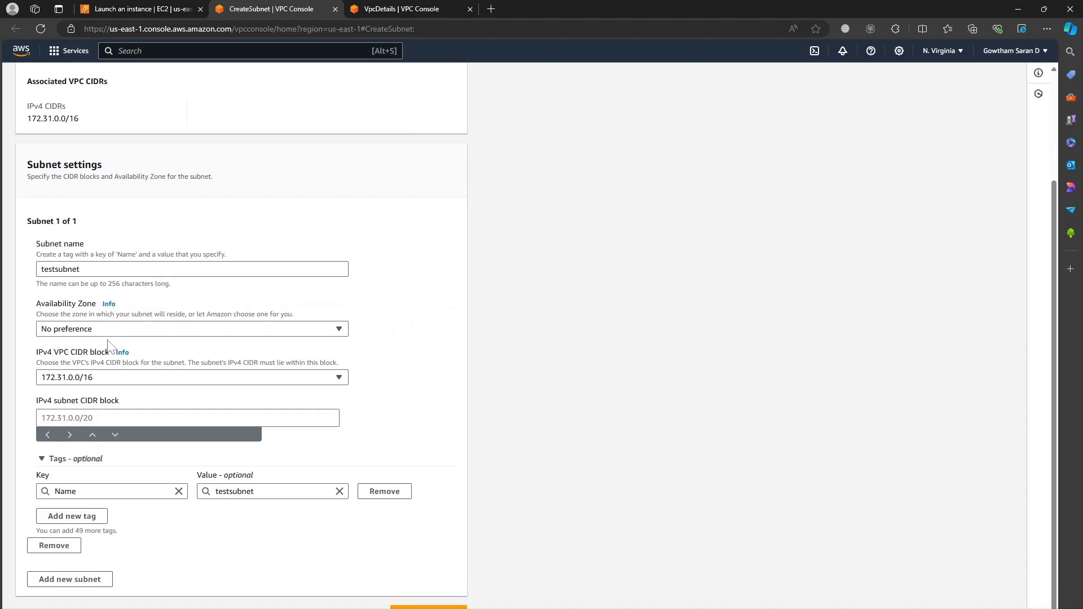
# Step: Enter IPv4 CIDR block 172.31.1.0/24, flagged as overlapping, then return to the launch form
pyautogui.click(105, 418)
pyautogui.write('172.')
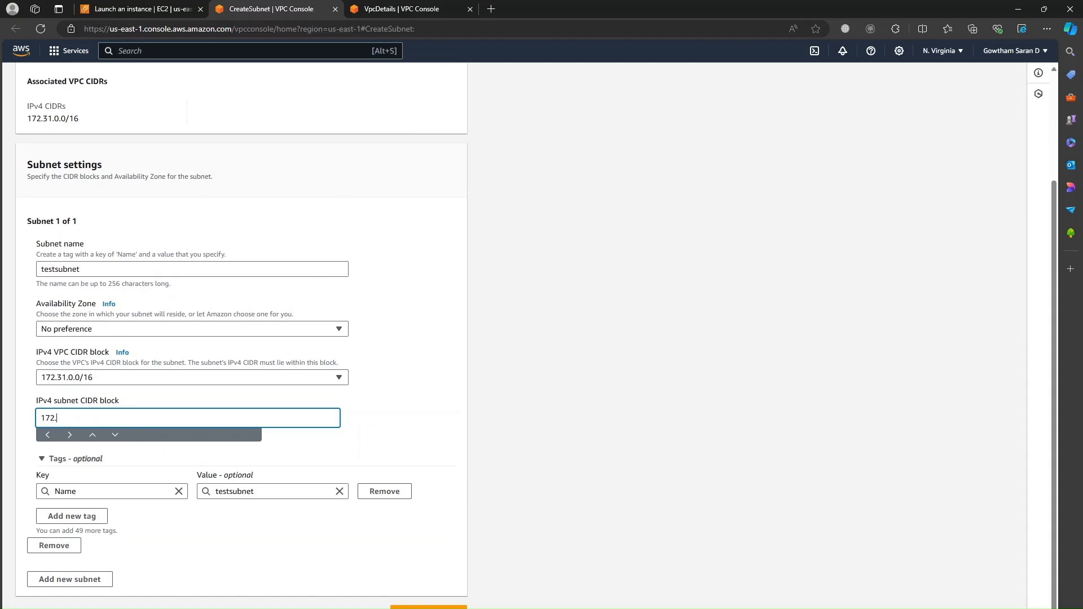
pyautogui.write('31.1.0/24')
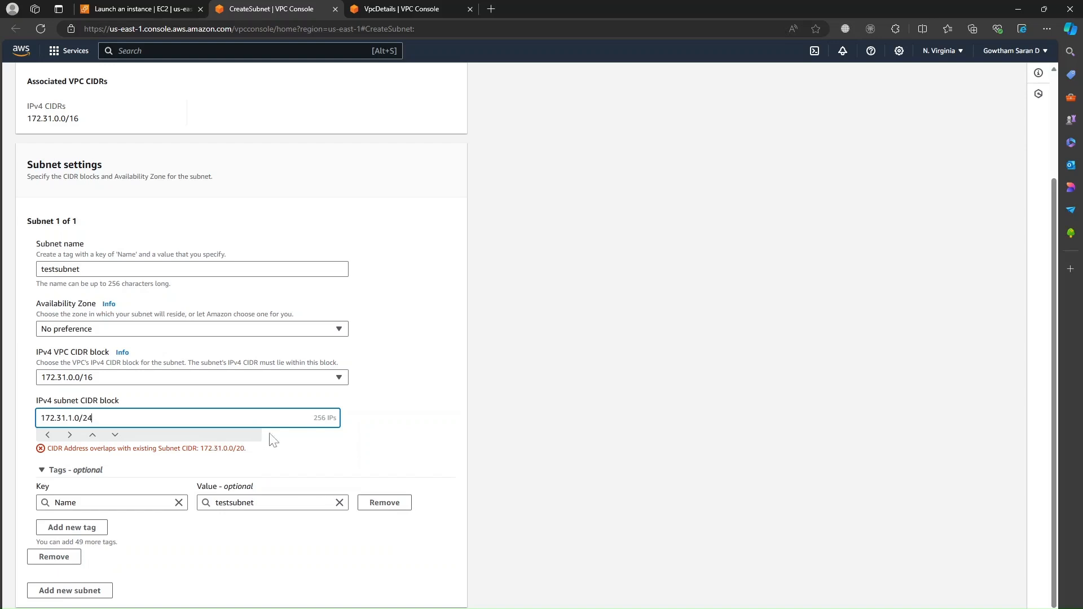
pyautogui.click(154, 9)
# Step: Scroll to the top of the launch form, then go back to the Create subnet form
pyautogui.scroll(8, 258, 165)
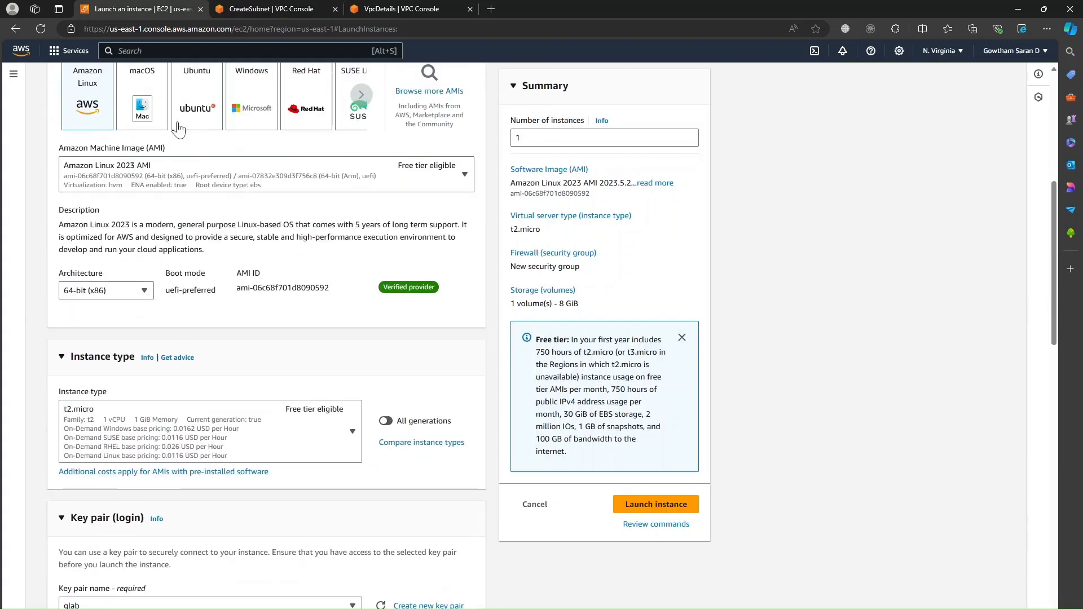
pyautogui.scroll(7, 192, 79)
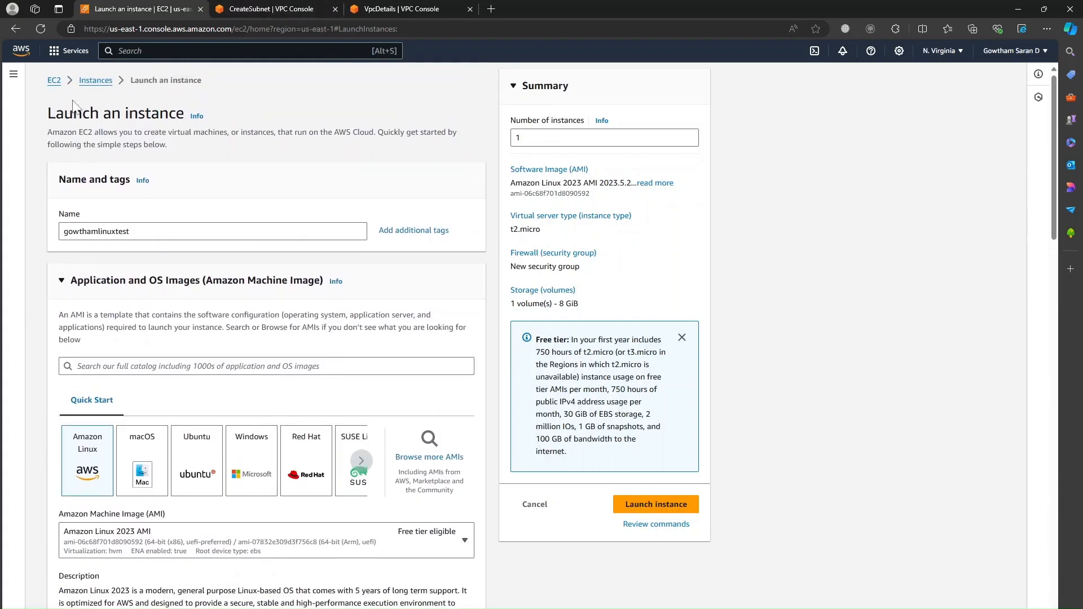
pyautogui.click(293, 9)
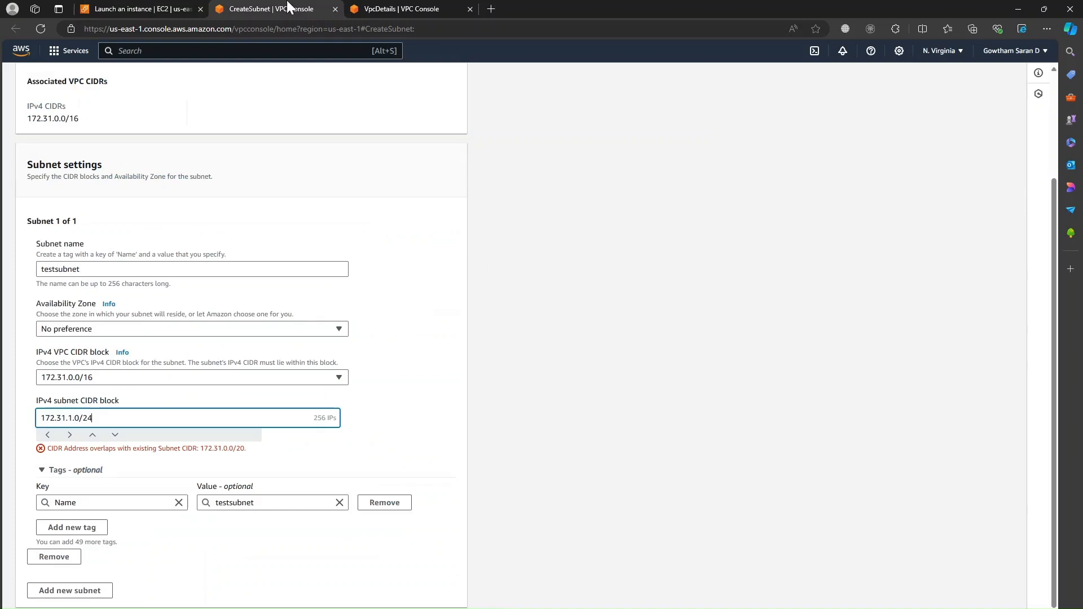
pyautogui.scroll(-1, 300, 371)
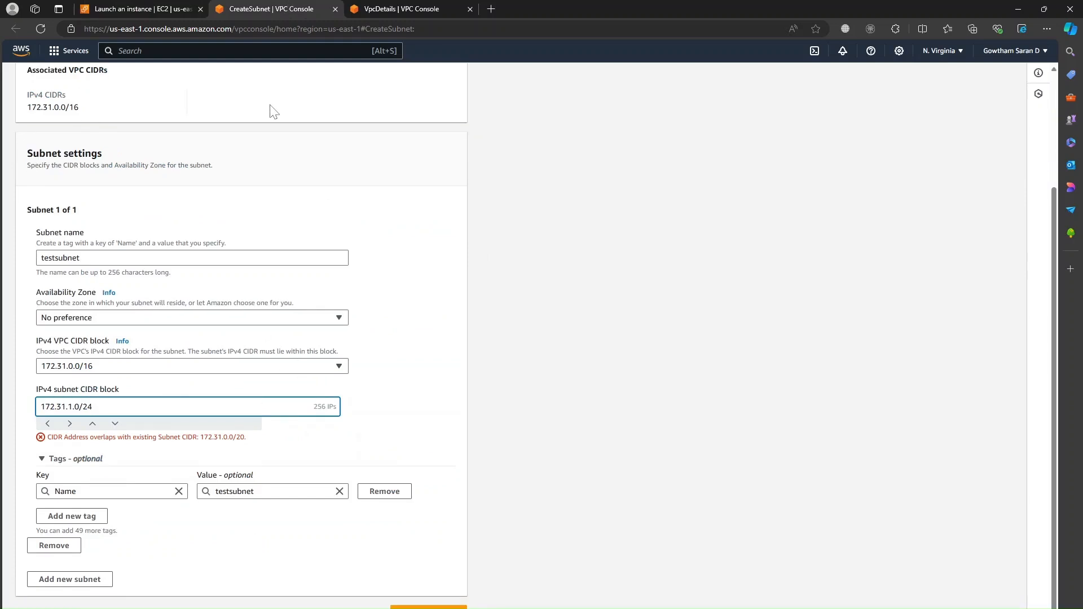
# Step: In a new tab, search 'amazon console' and open the AWS Console Home page
pyautogui.click(491, 9)
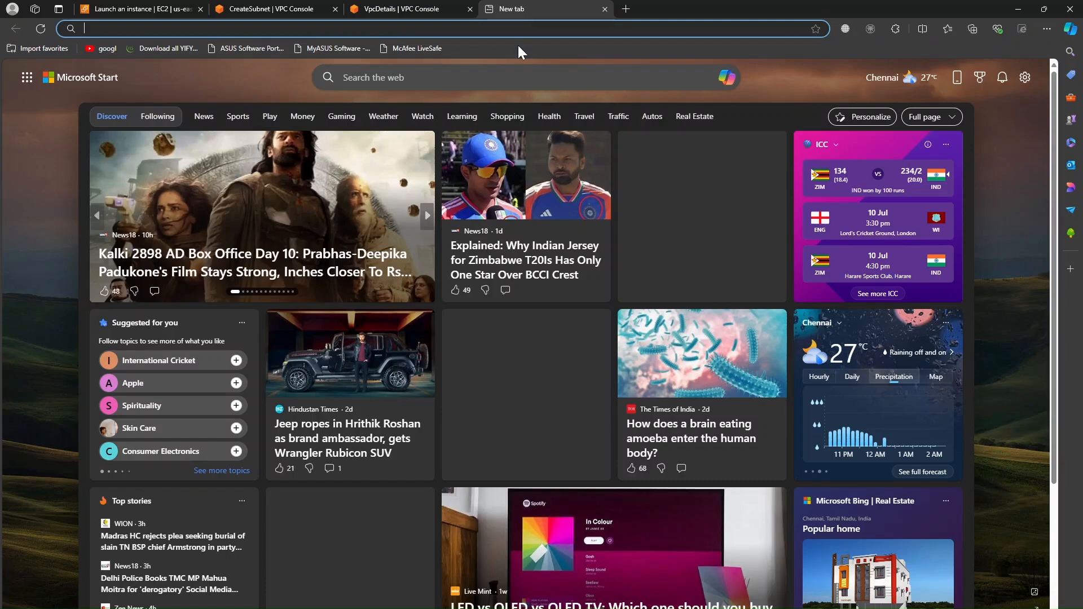
pyautogui.write('amazon console')
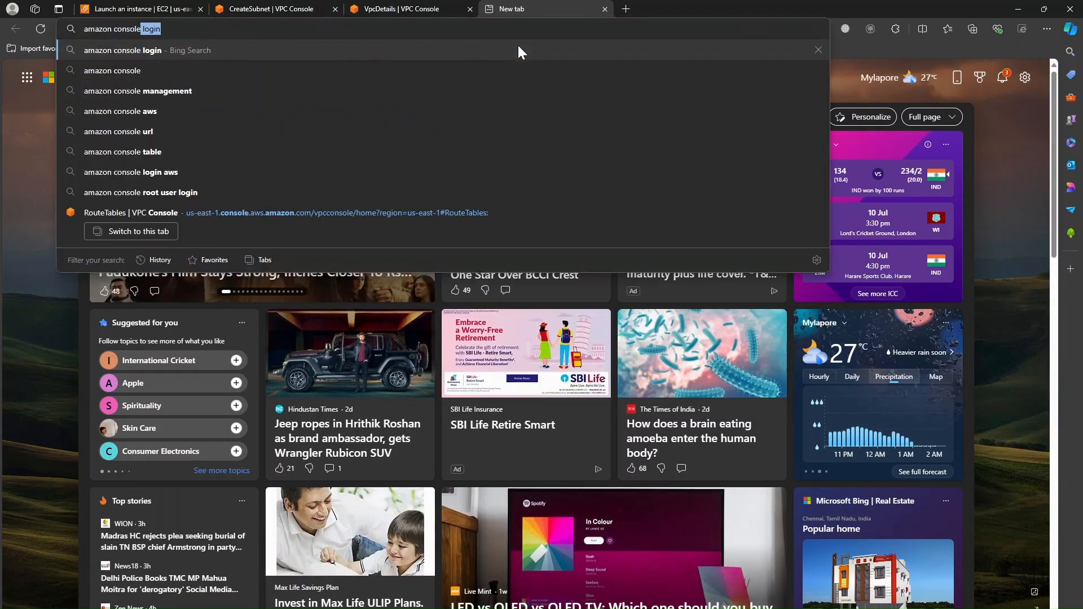
pyautogui.press('Return')
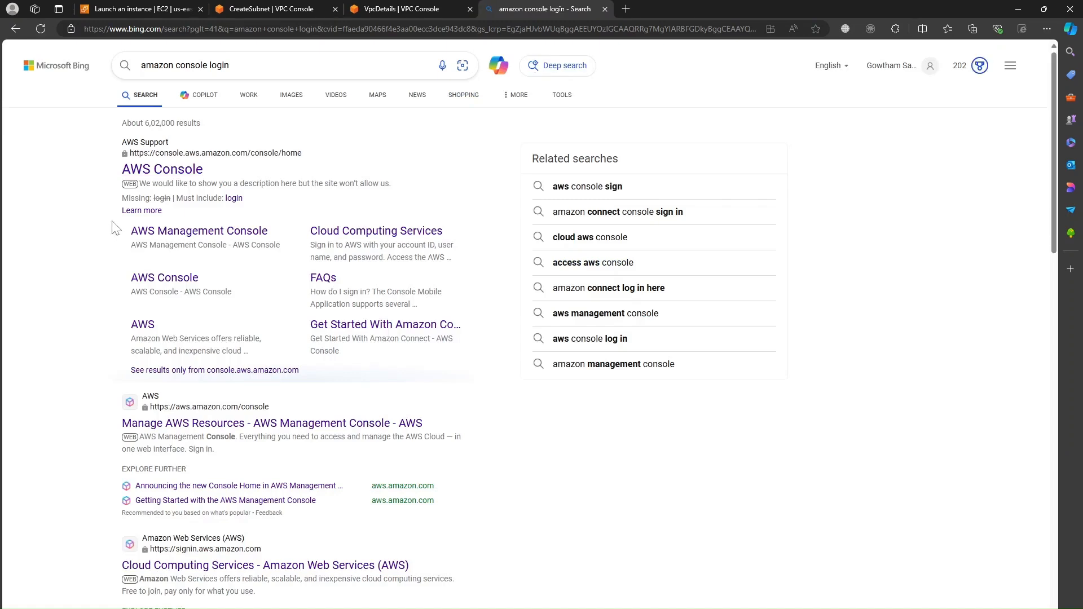
pyautogui.click(189, 169)
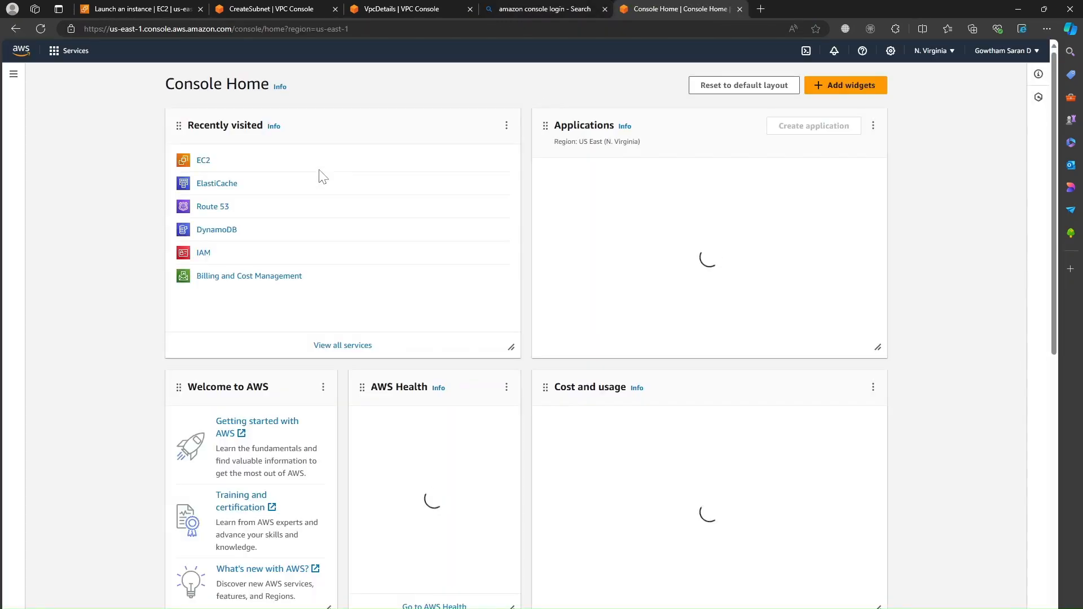
# Step: Search 'subnet' to reach the VPC Subnets list and select all six default-VPC subnets
pyautogui.write('subnet')
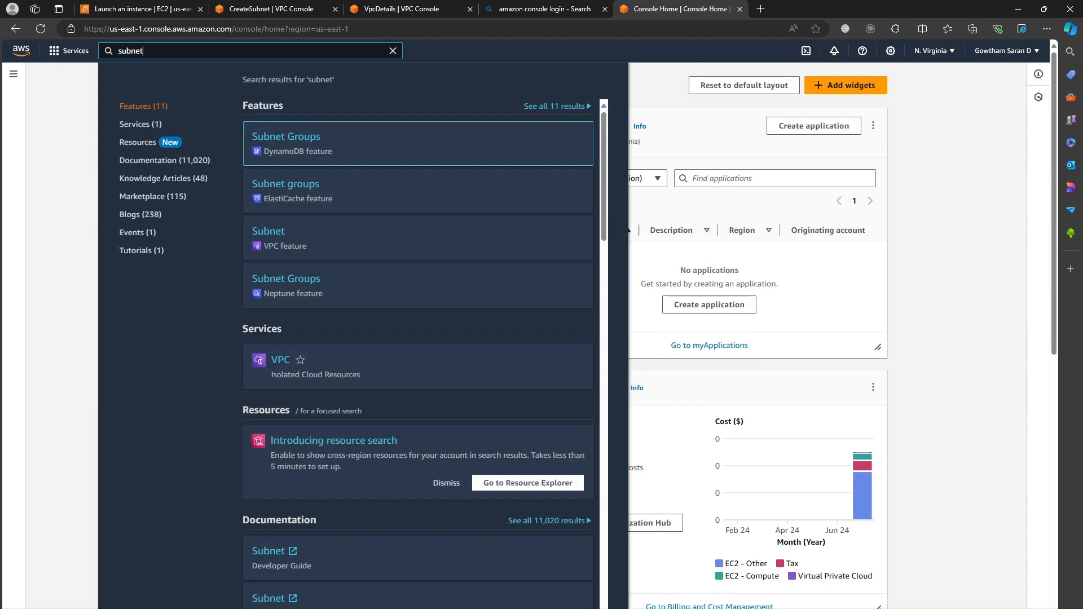
pyautogui.click(327, 243)
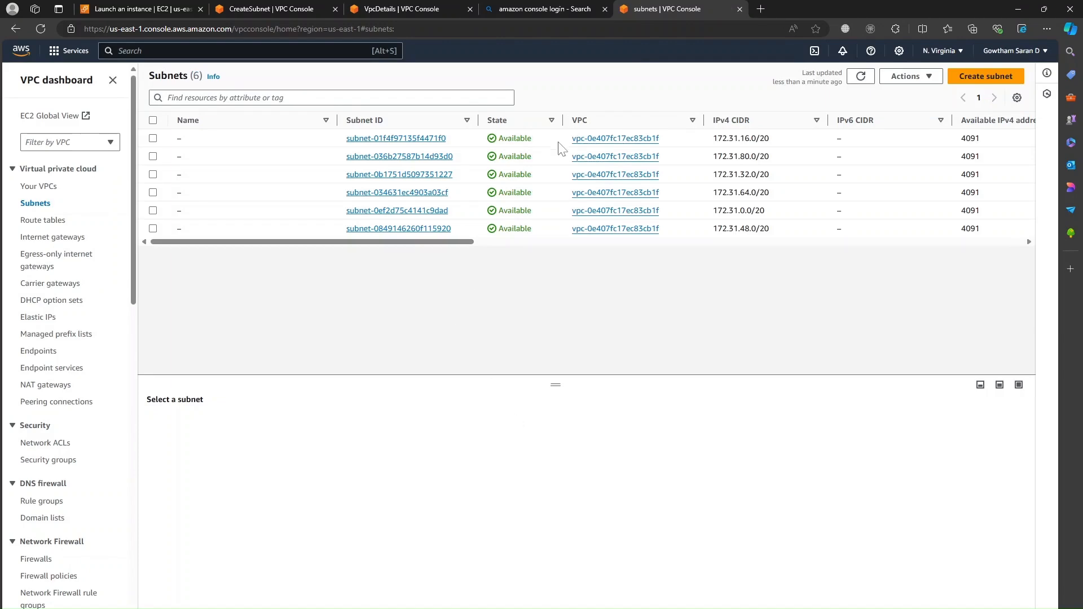
pyautogui.click(153, 120)
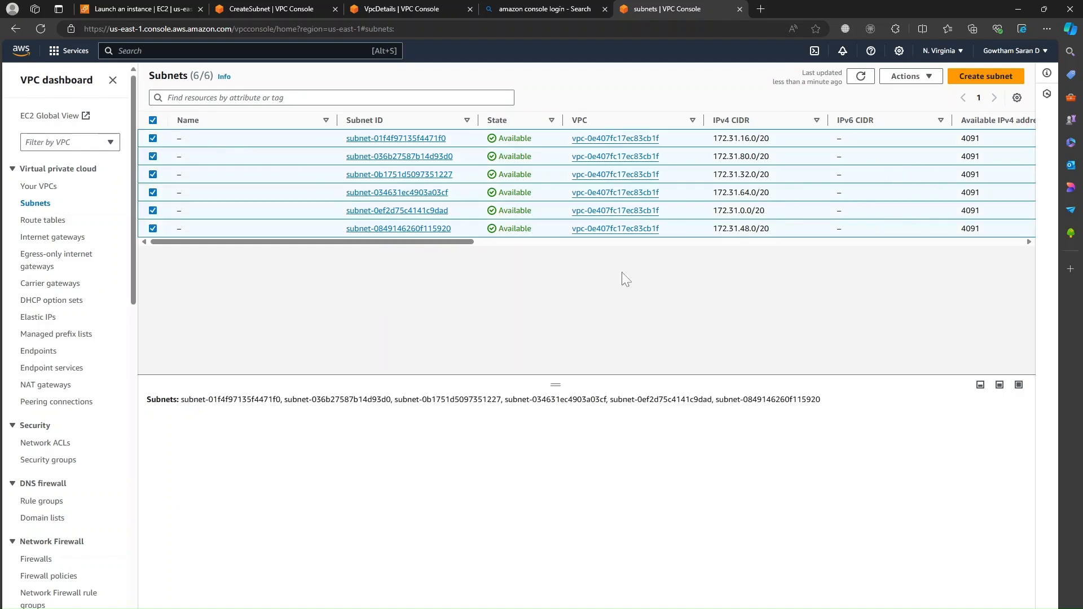
# Step: Delete all six selected subnets, confirming with 'delete', and return to the testsubnet creation form
pyautogui.click(934, 82)
pyautogui.click(923, 250)
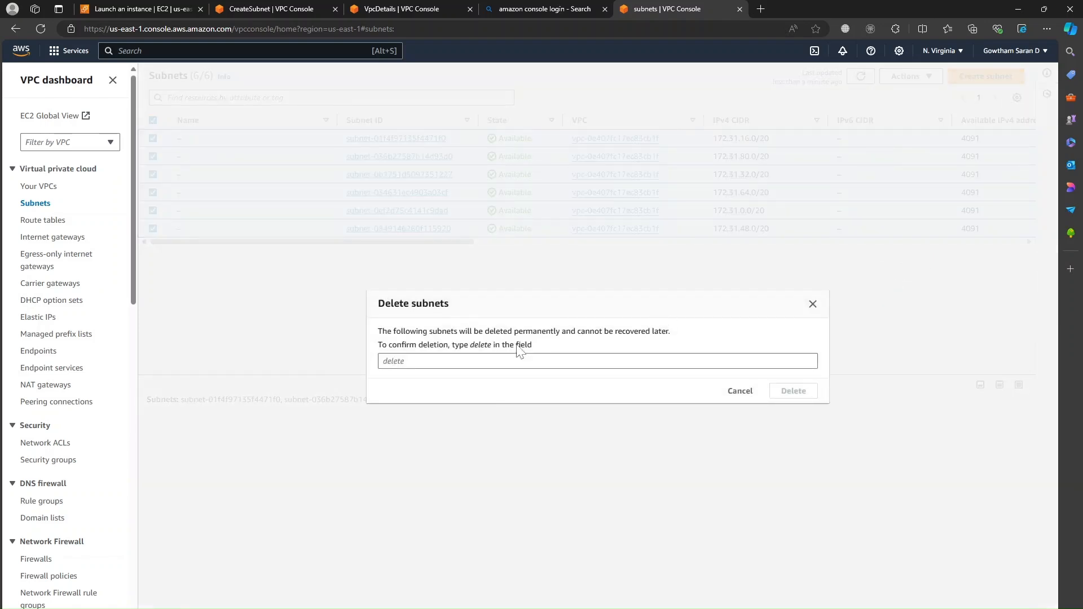
pyautogui.click(597, 434)
pyautogui.write('delete')
pyautogui.click(793, 463)
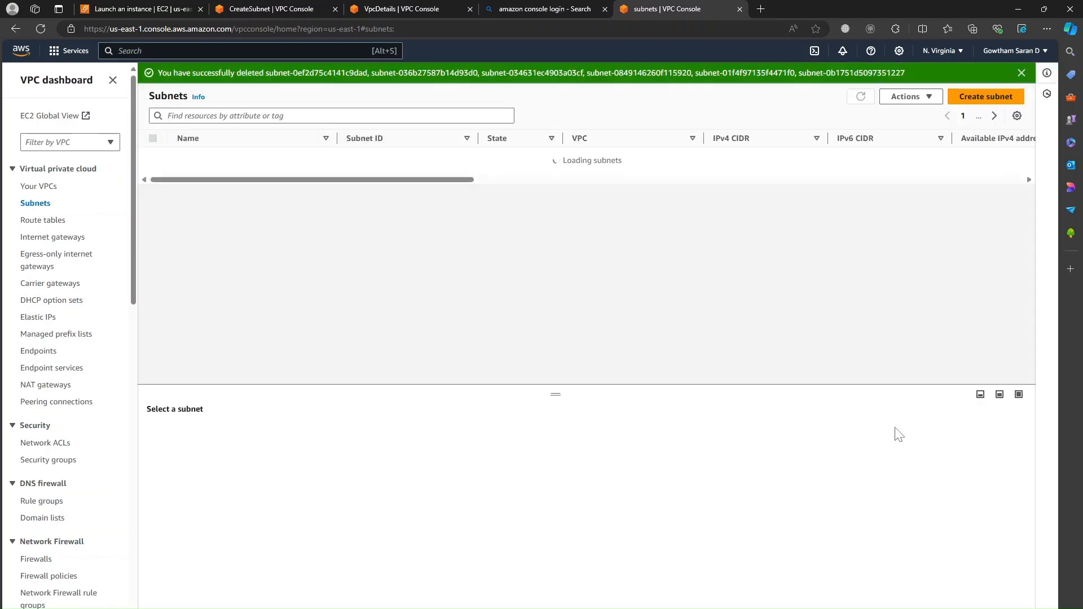
pyautogui.click(304, 9)
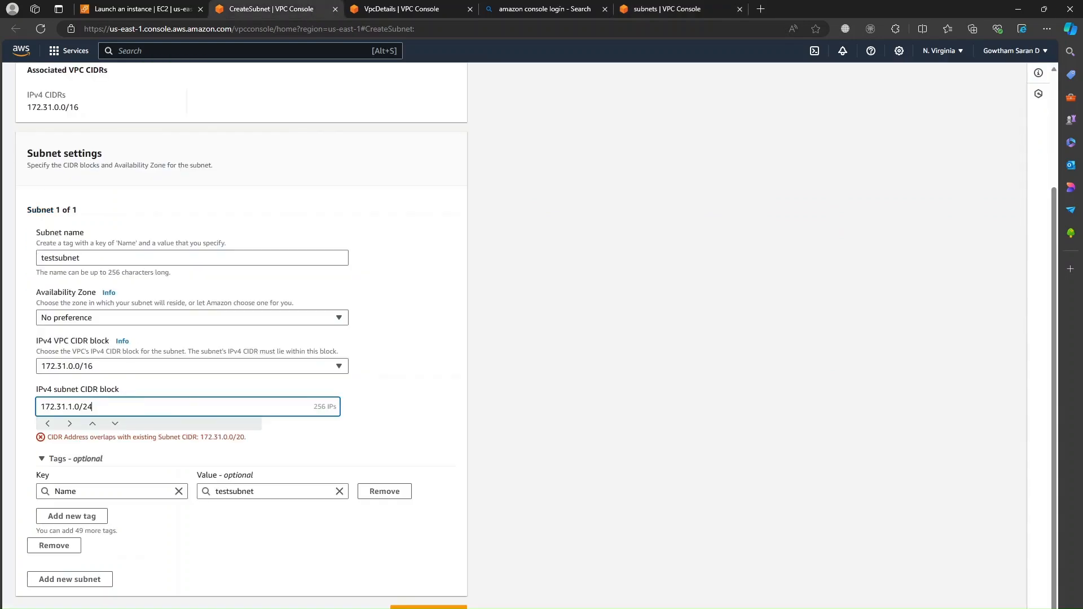
# Step: Re-enter the /24 suffix on 172.31.1.0/24, then cancel creating testsubnet
pyautogui.press('BackSpace')
pyautogui.press('BackSpace')
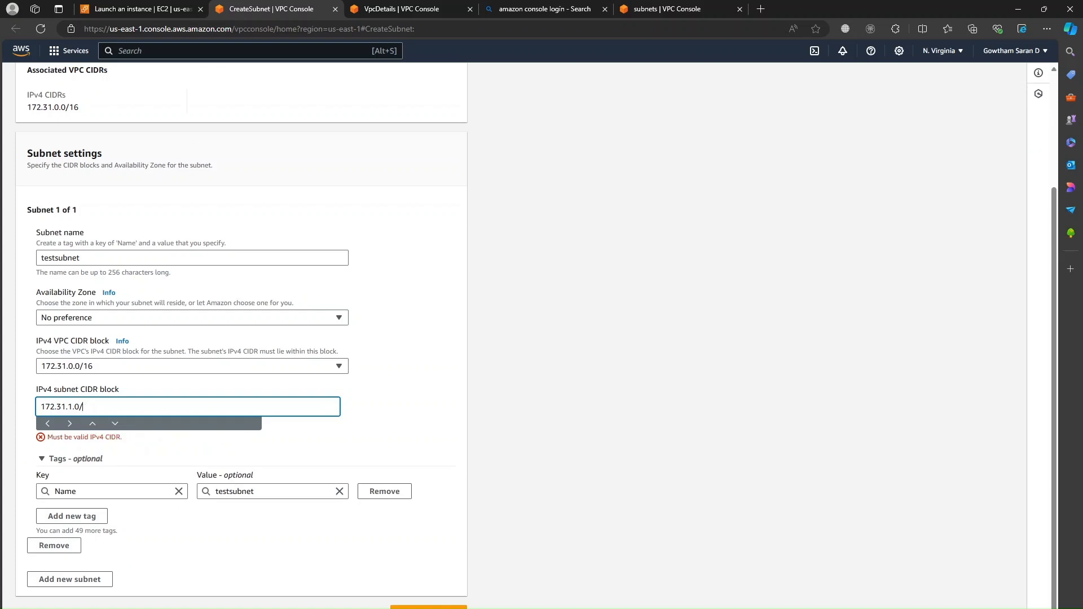
pyautogui.write('24')
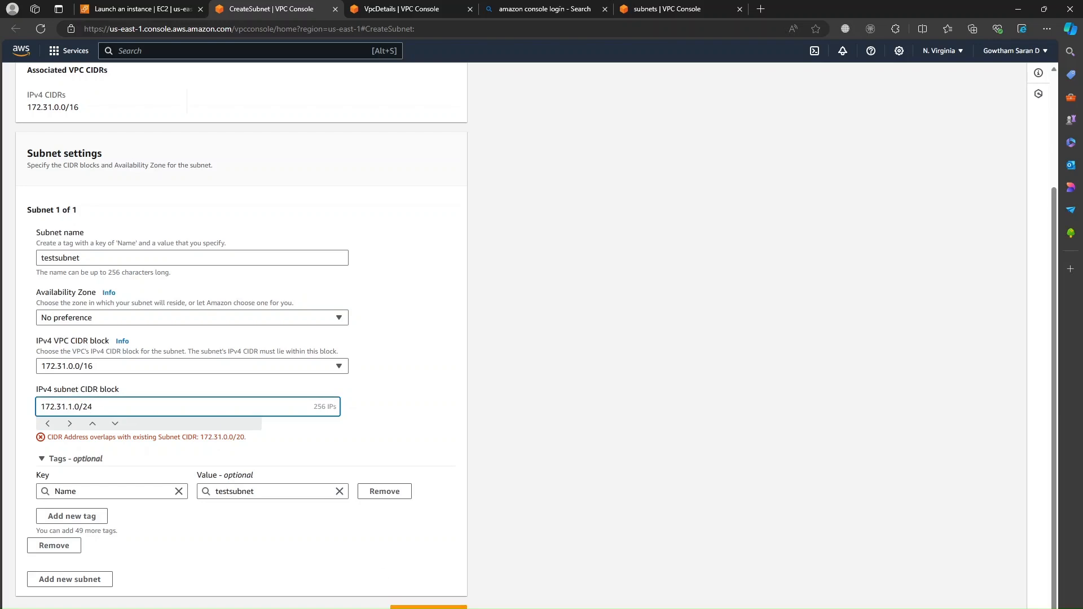
pyautogui.scroll(3, 421, 449)
pyautogui.scroll(-3, 420, 449)
pyautogui.click(366, 606)
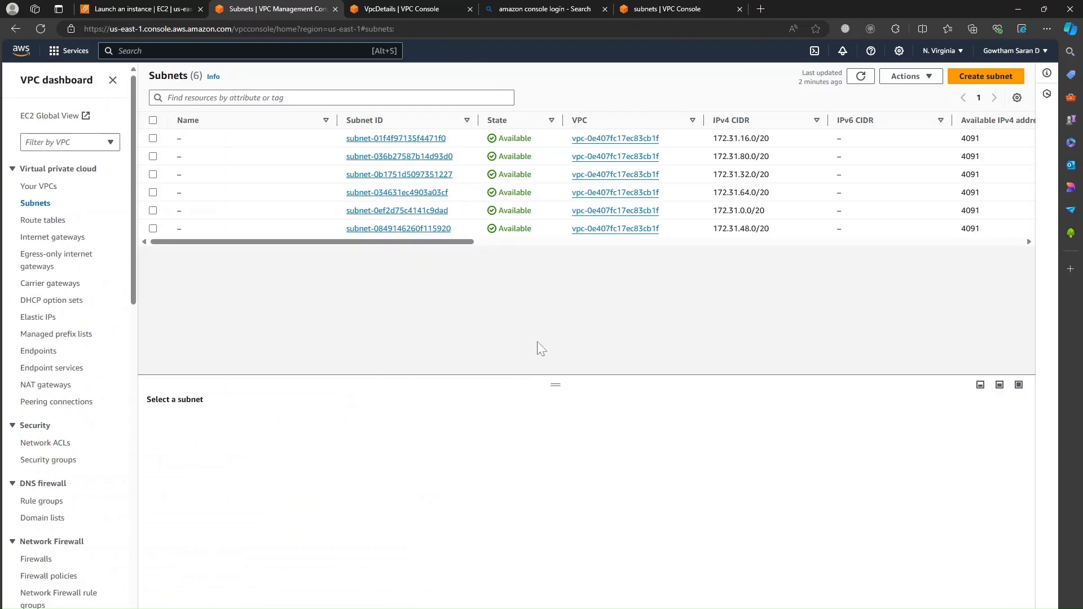
# Step: Retry deleting the six subnets, dismiss the nonexistent-ID error, and return to the launch form
pyautogui.click(153, 121)
pyautogui.click(909, 77)
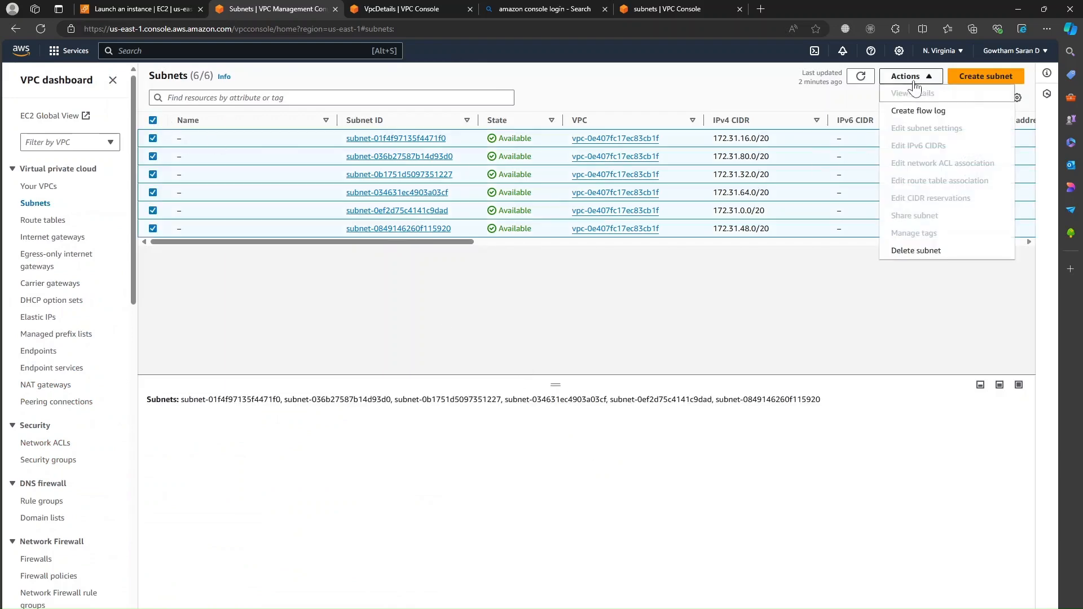
pyautogui.click(900, 249)
pyautogui.click(507, 434)
pyautogui.write('de')
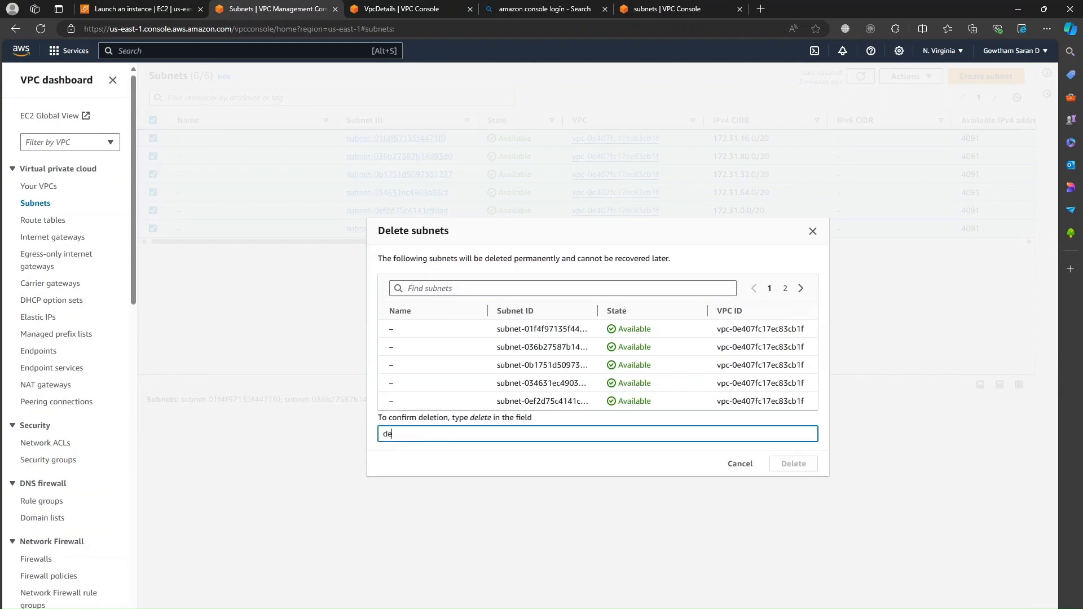
pyautogui.write('lete')
pyautogui.click(788, 466)
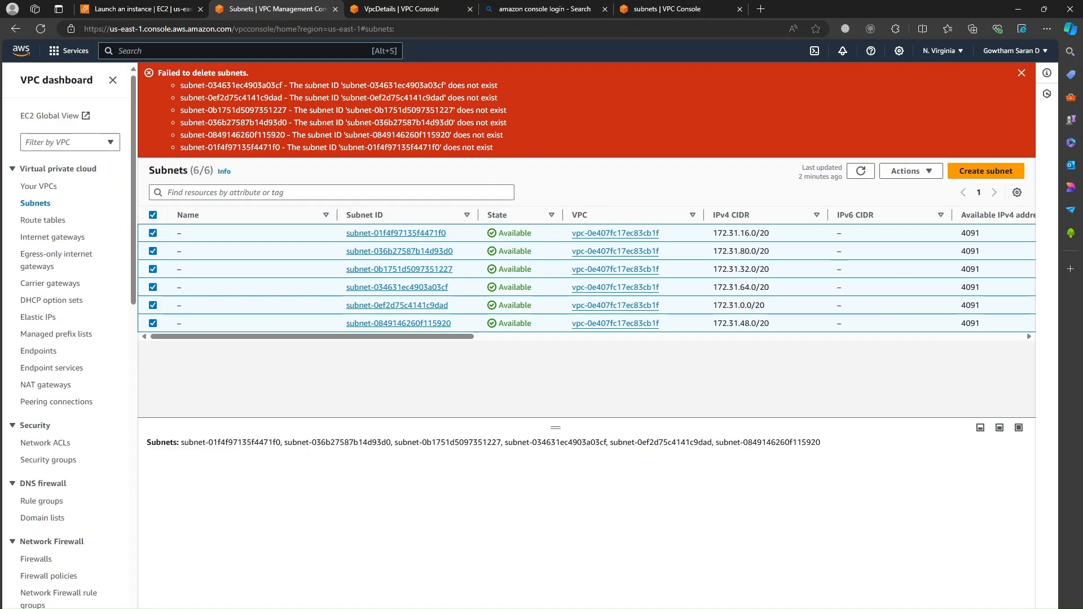
pyautogui.click(1021, 72)
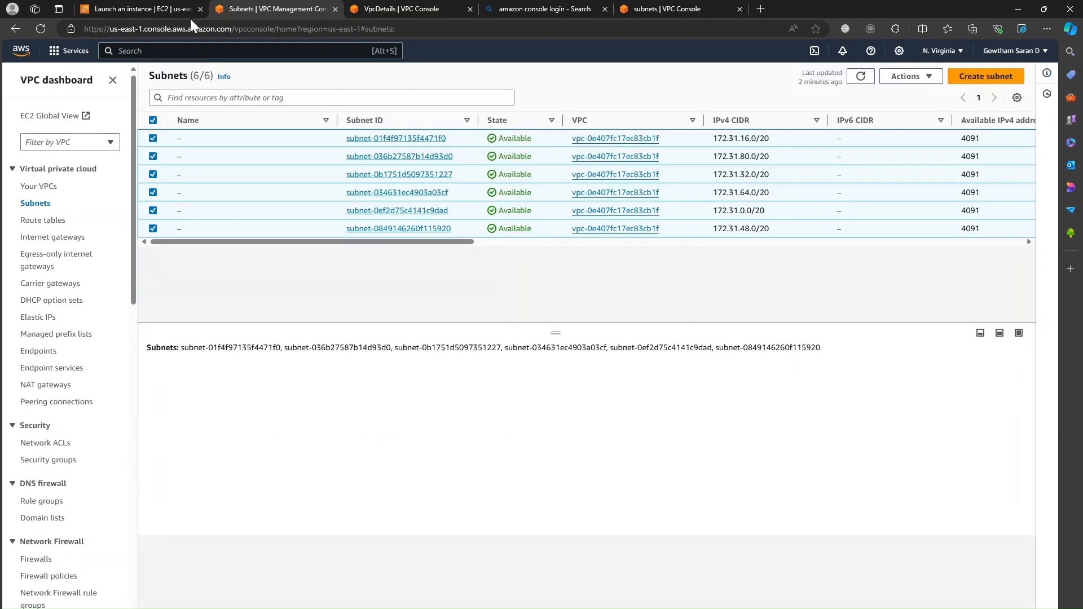
pyautogui.click(142, 9)
# Step: Start a new subnet from the launch form and select the default VPC
pyautogui.scroll(-10, 314, 323)
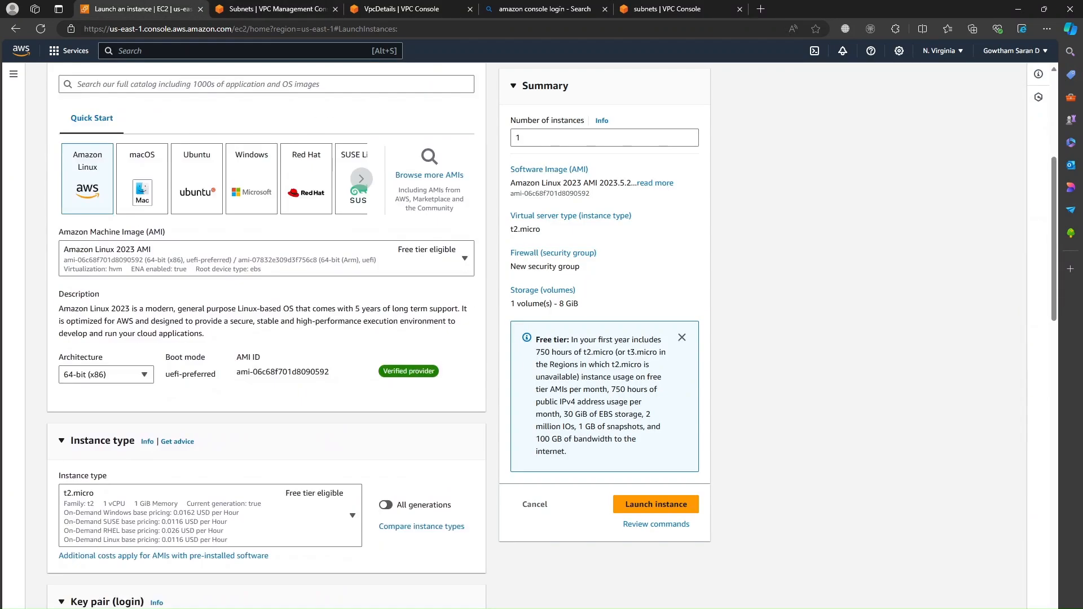
pyautogui.scroll(-4, 314, 324)
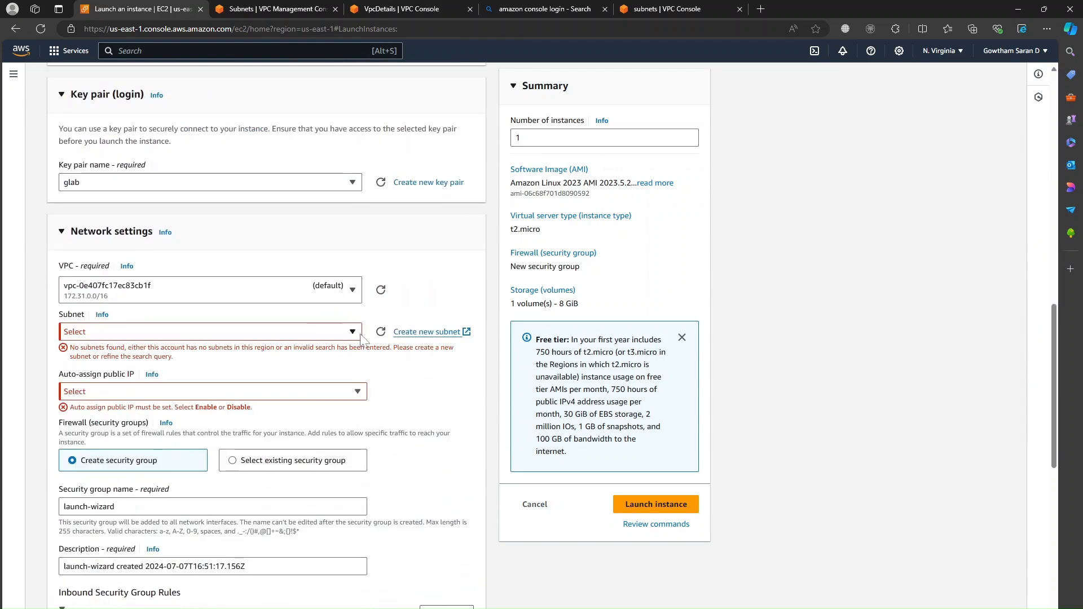
pyautogui.click(435, 333)
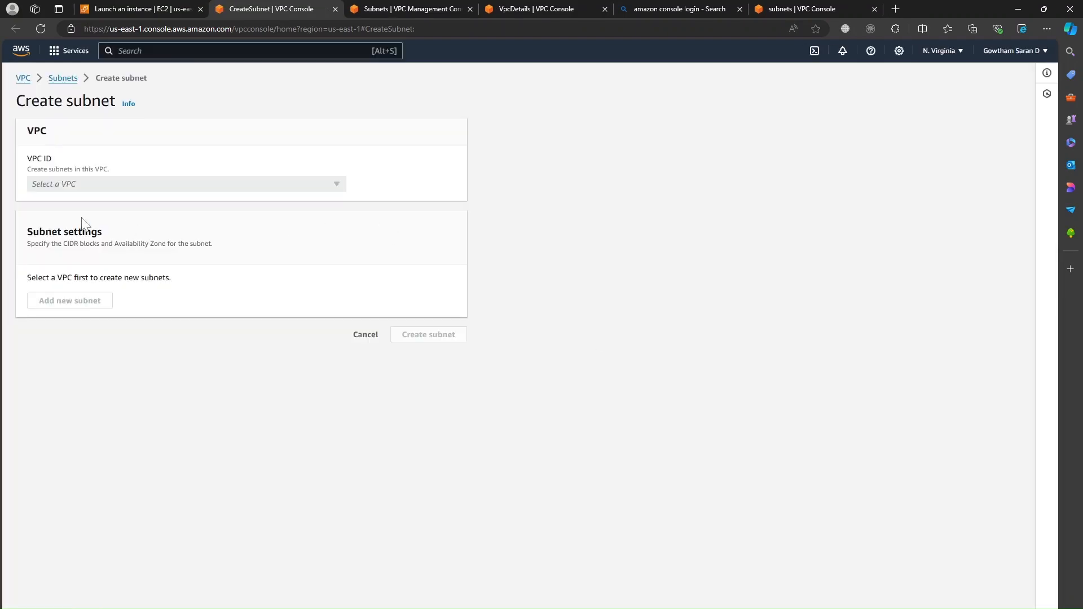
pyautogui.click(107, 185)
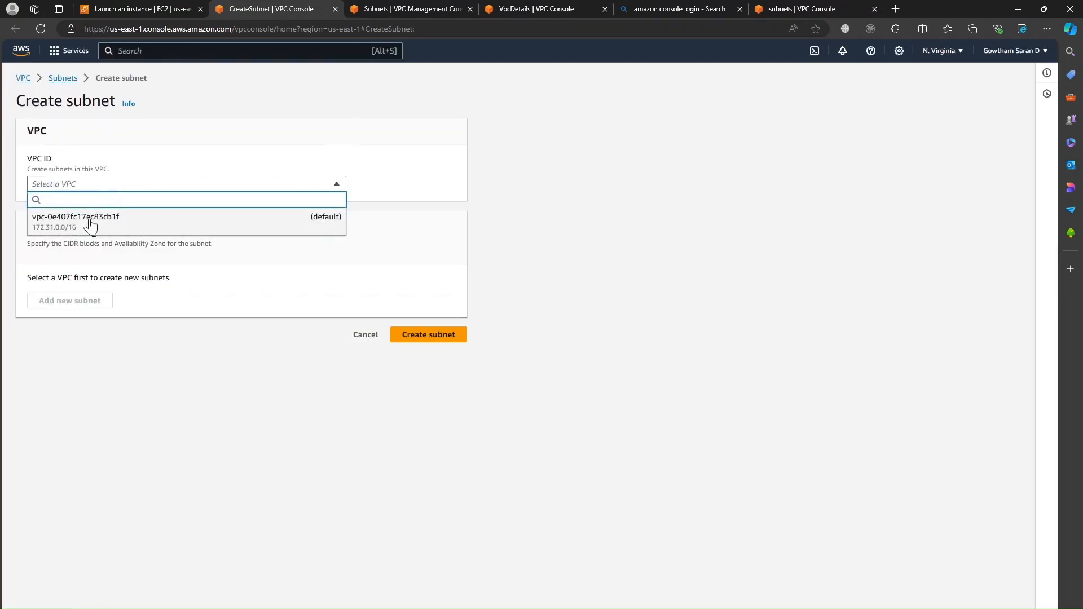
pyautogui.click(91, 224)
# Step: Name the subnet testsubnet1 with IPv4 CIDR 172.31.1.0/28 and create it
pyautogui.scroll(-2, 267, 302)
pyautogui.click(189, 288)
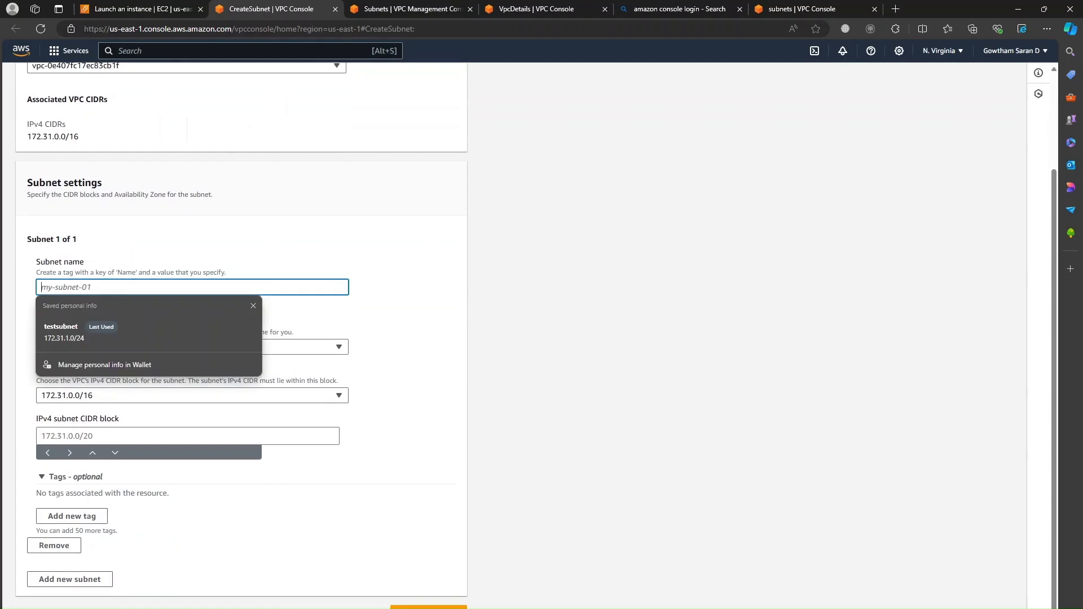
pyautogui.write('testsubnet1')
pyautogui.scroll(-1, 222, 346)
pyautogui.click(219, 420)
pyautogui.write('172')
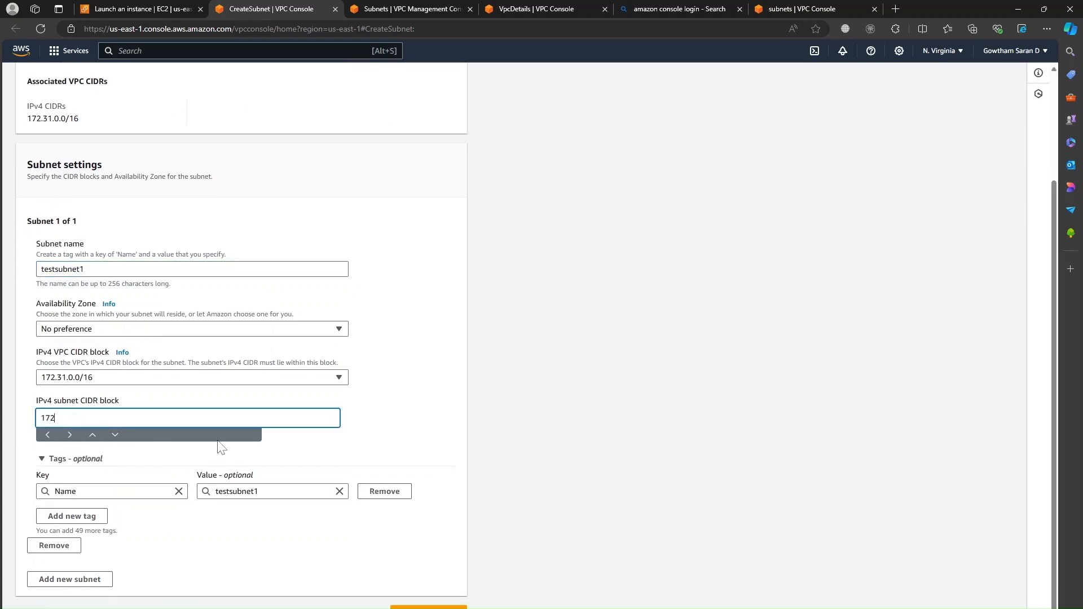
pyautogui.write('.21.10')
pyautogui.write('2')
pyautogui.write('8')
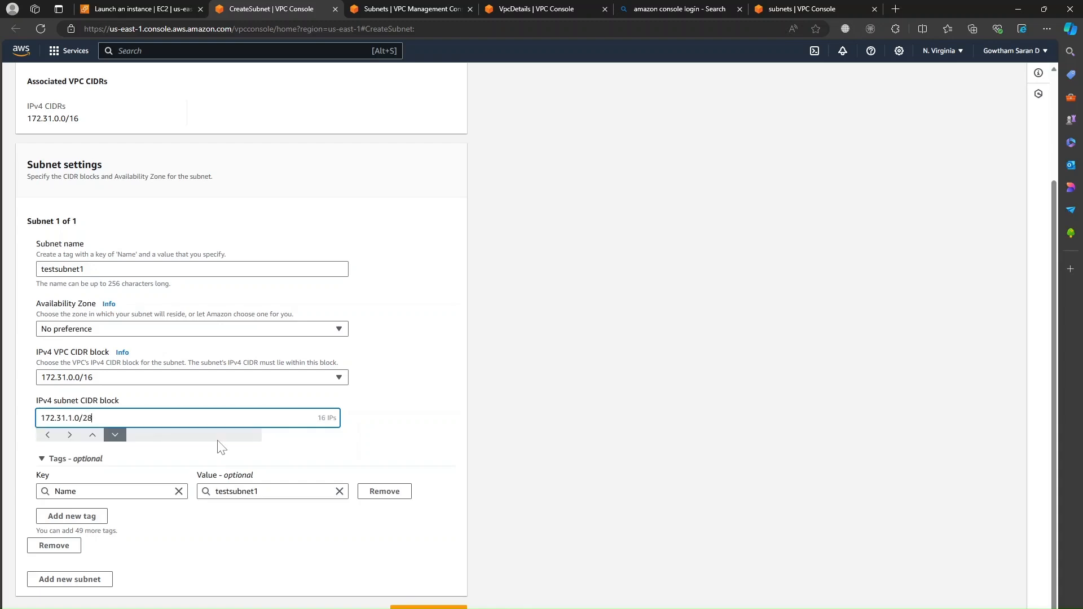
pyautogui.click(435, 373)
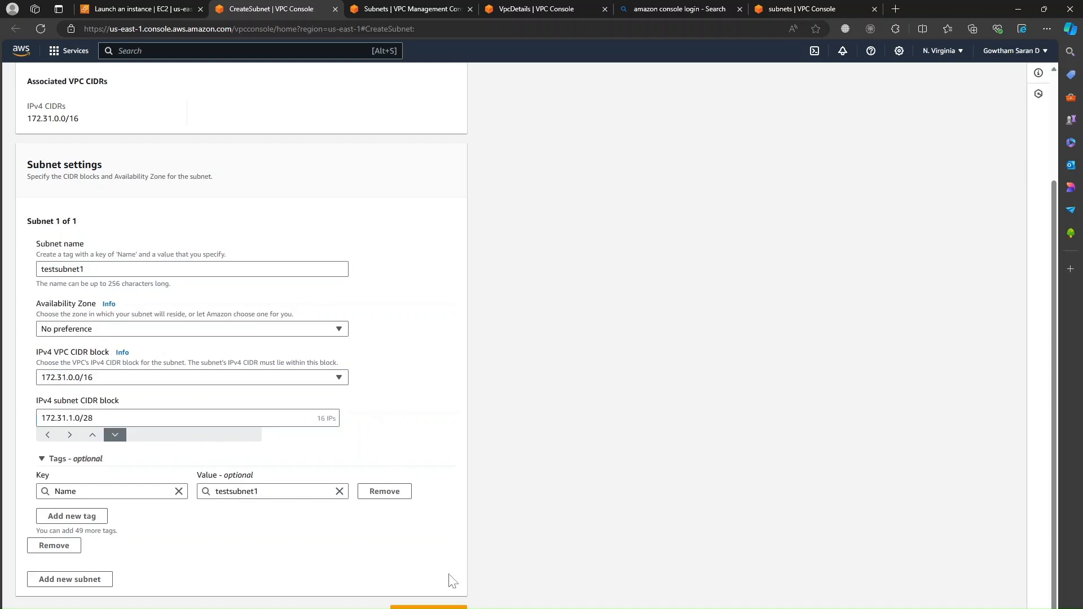
pyautogui.click(429, 607)
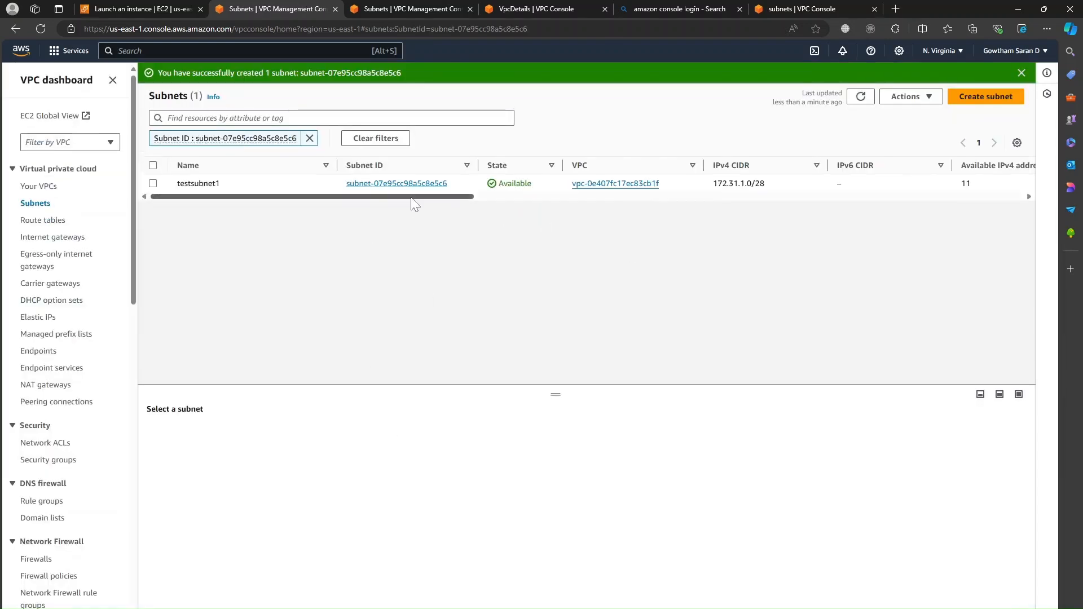
# Step: Refresh the subnet list to use testsubnet1 and set Auto-assign public IP to Enable
pyautogui.click(162, 9)
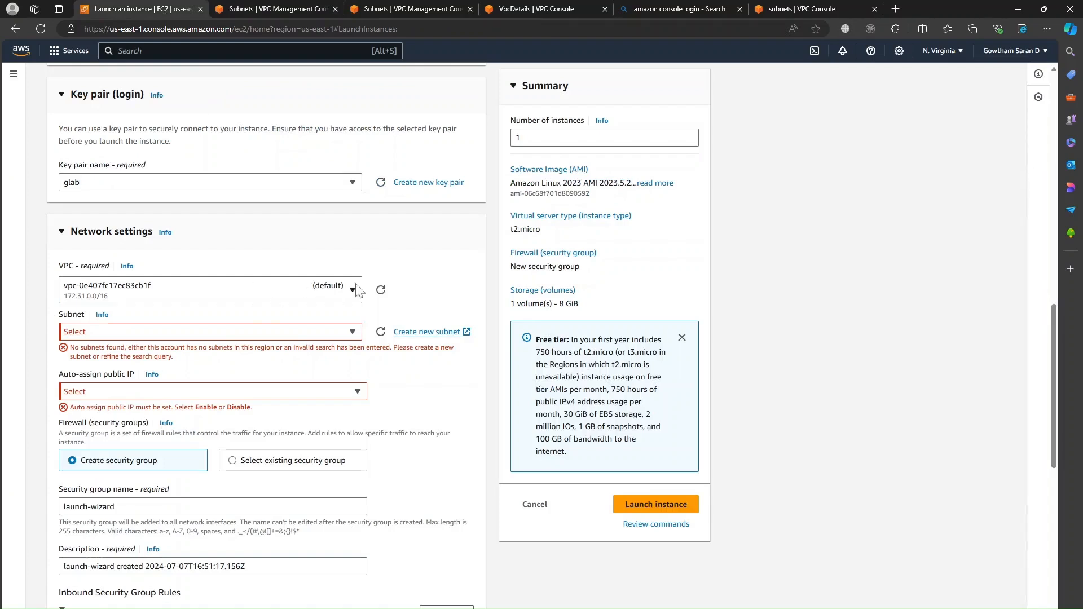
pyautogui.click(381, 331)
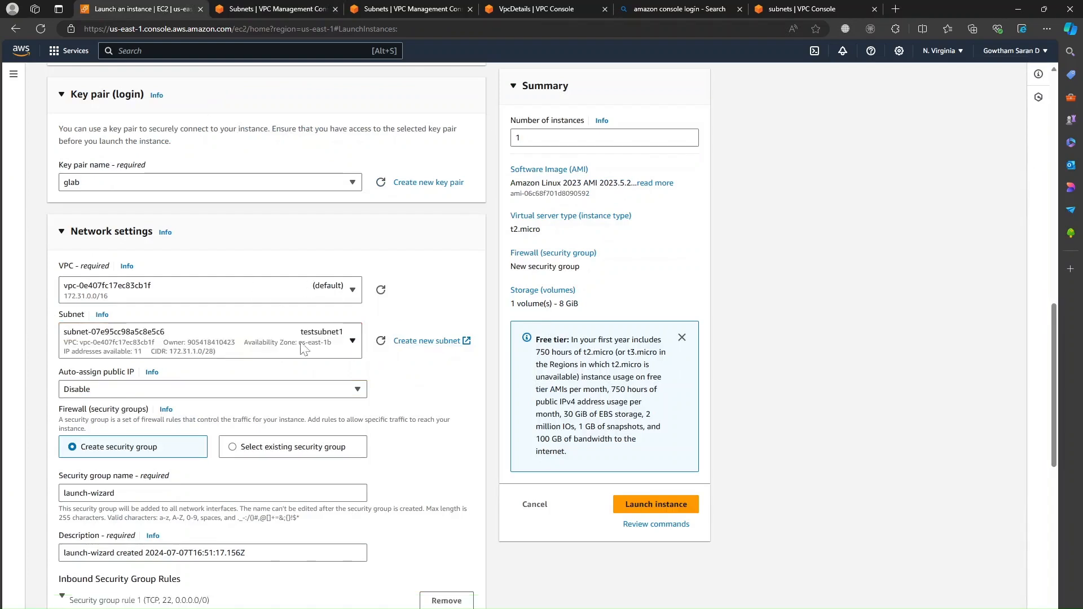
pyautogui.scroll(-2, 403, 372)
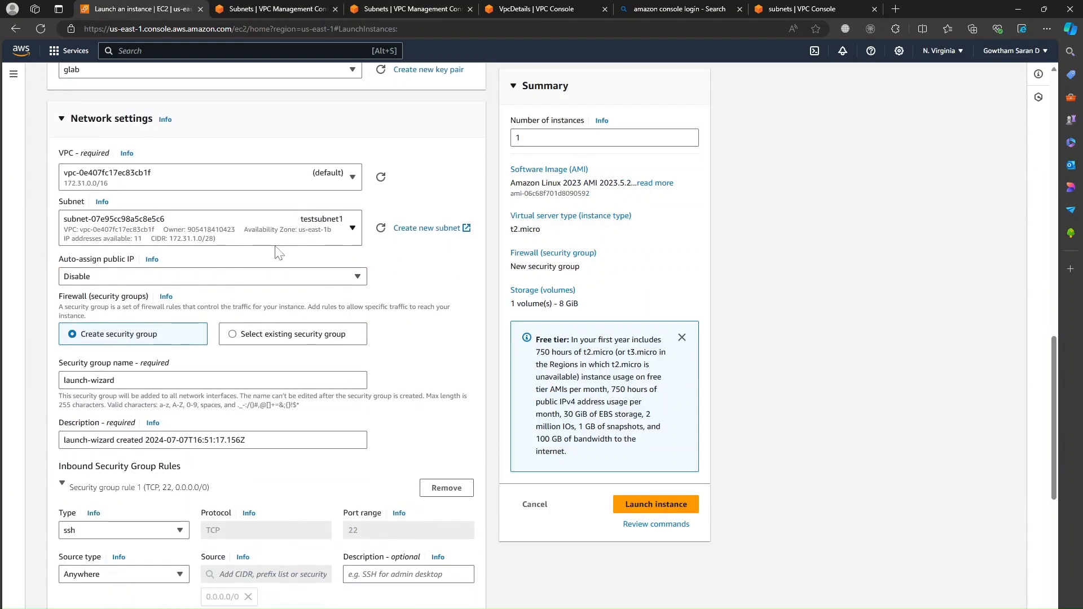
pyautogui.click(138, 278)
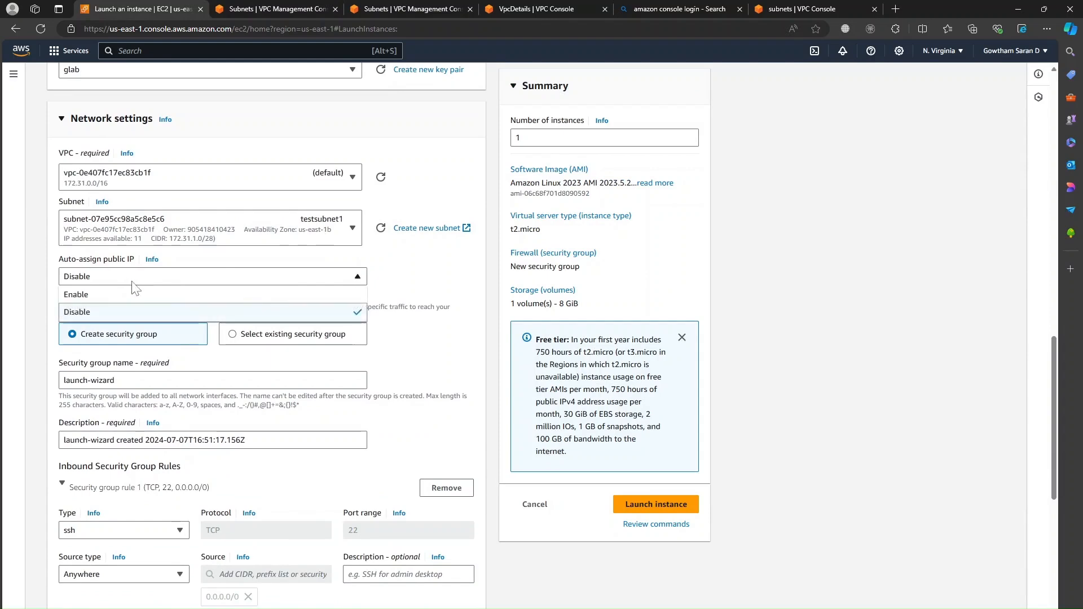
pyautogui.click(115, 296)
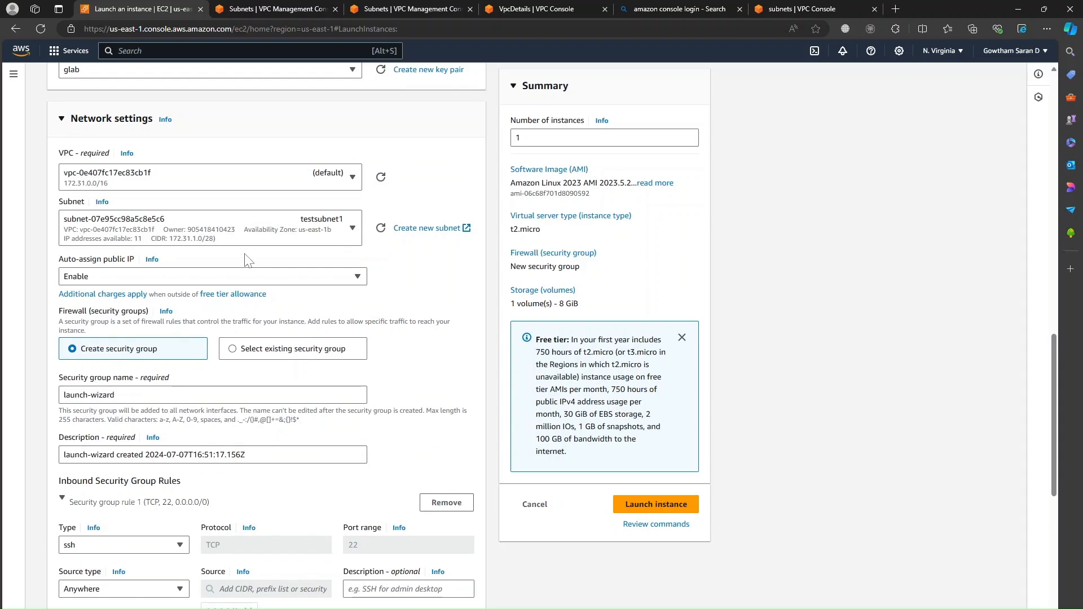
pyautogui.scroll(-2, 290, 265)
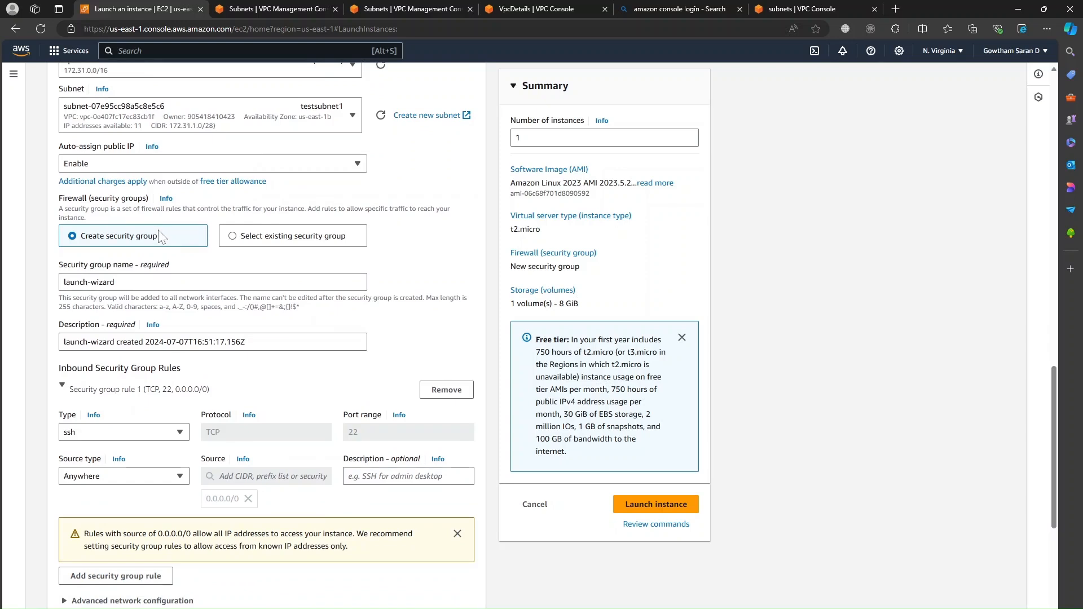
# Step: Name the new security group gowthamlab and describe it as 'gowtham lab security group'
pyautogui.click(164, 282)
pyautogui.hotkey('ctrl', 'a')
pyautogui.write('gow')
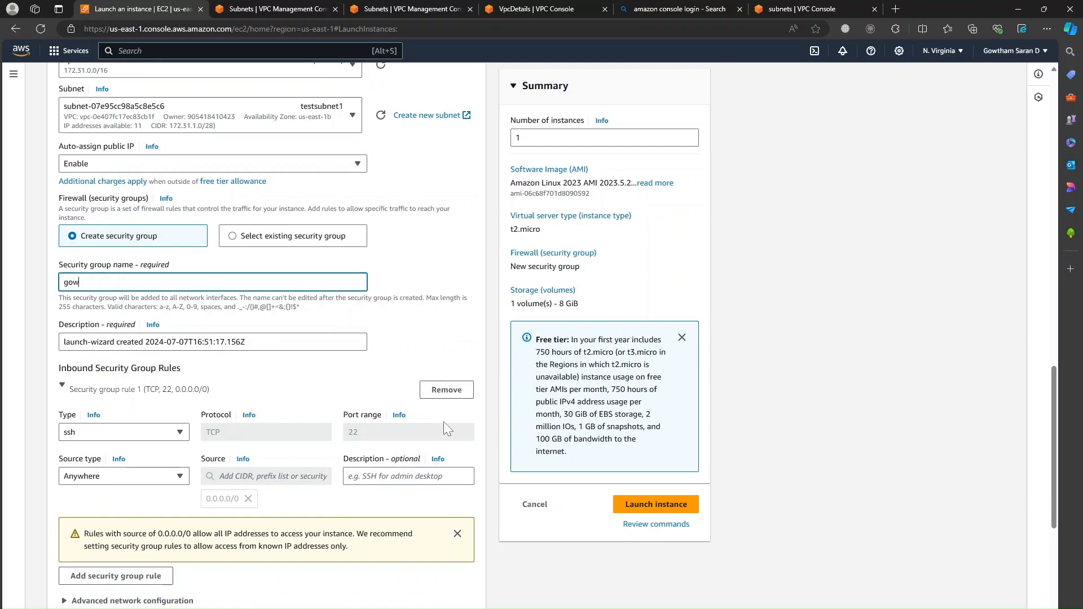
pyautogui.write('thamlab')
pyautogui.scroll(-1, 443, 421)
pyautogui.click(438, 305)
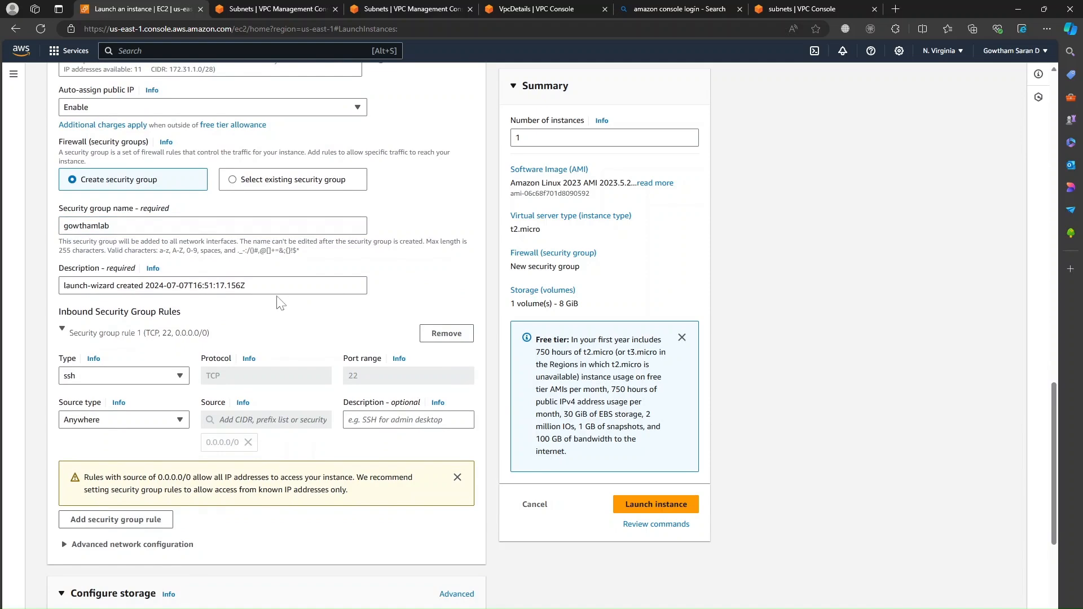
pyautogui.click(142, 285)
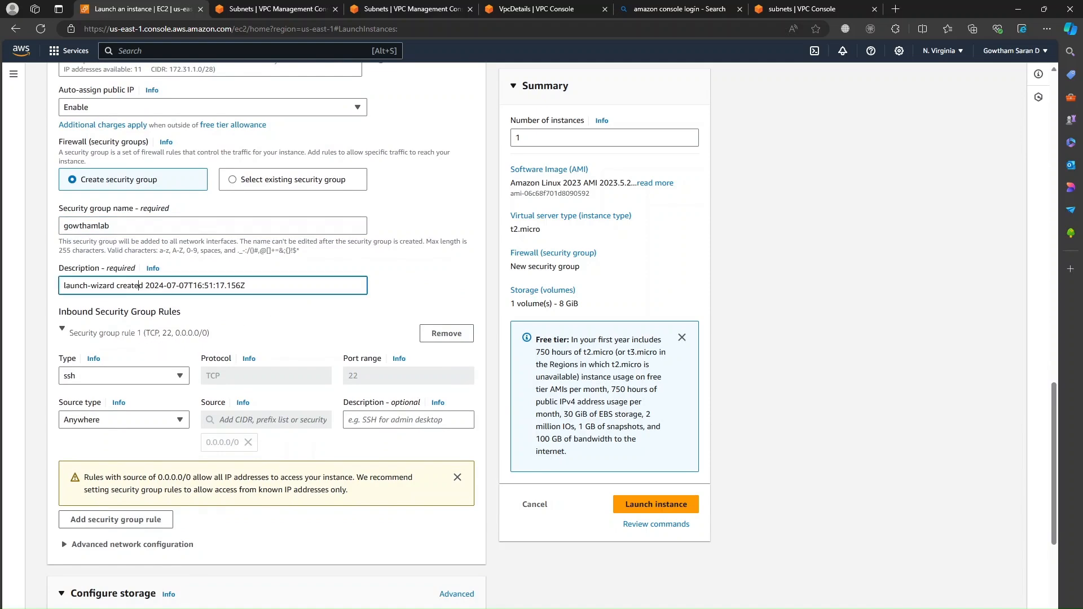
pyautogui.hotkey('shift', 'Home')
pyautogui.write('gowtham lab')
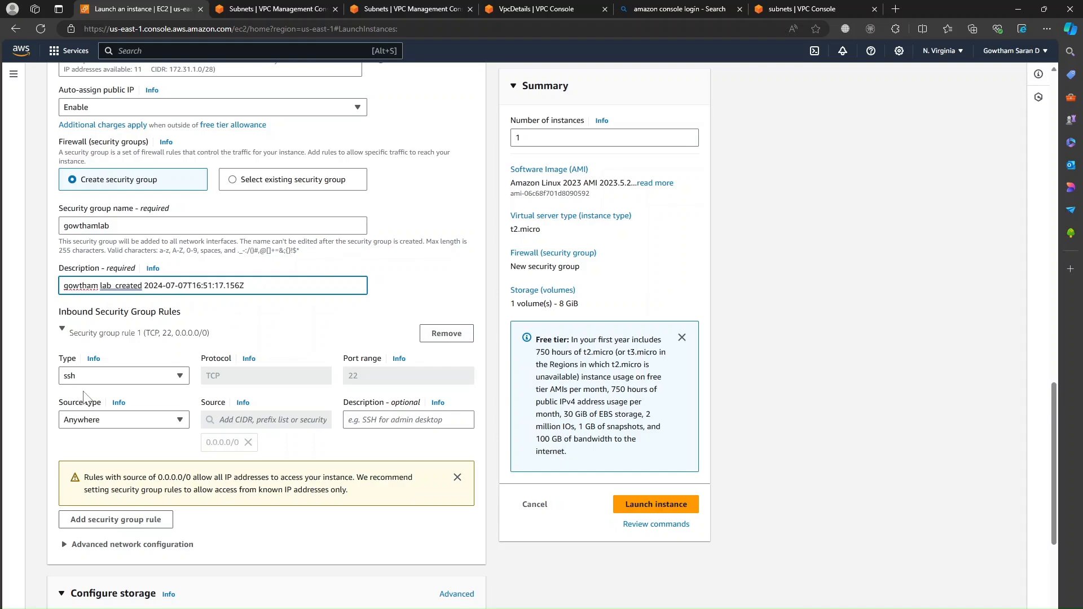
pyautogui.write(' securit')
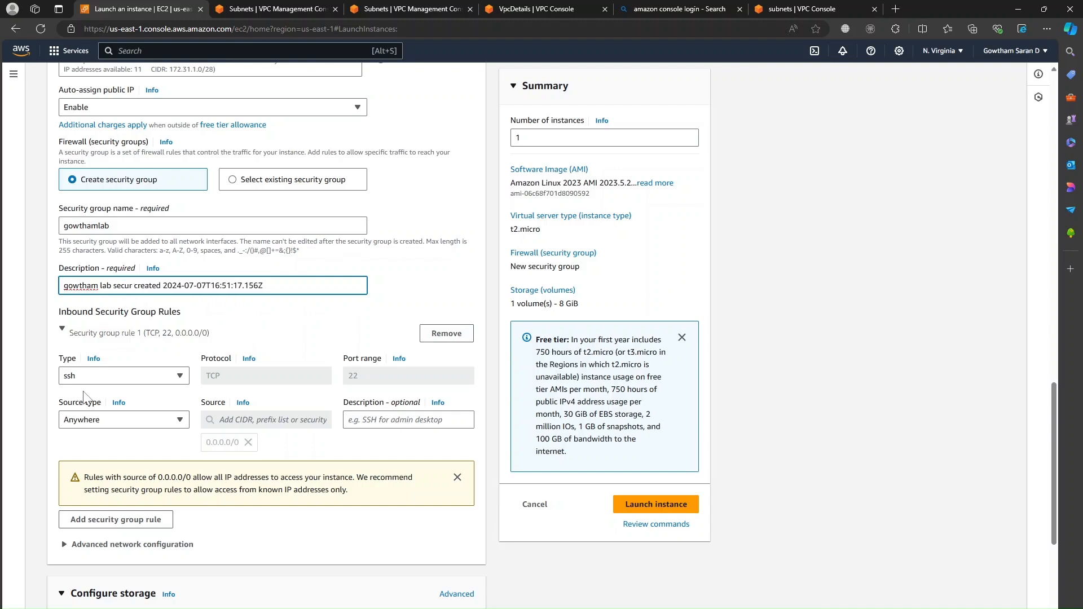
pyautogui.write('y group')
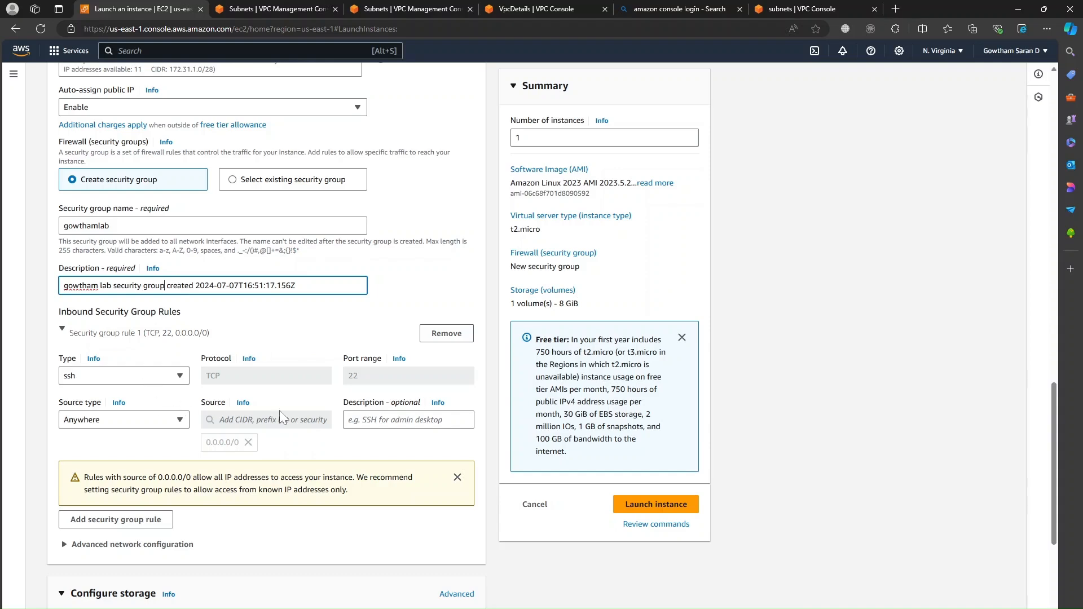
pyautogui.scroll(-3, 280, 416)
pyautogui.moveTo(157, 308); pyautogui.dragTo(193, 308)
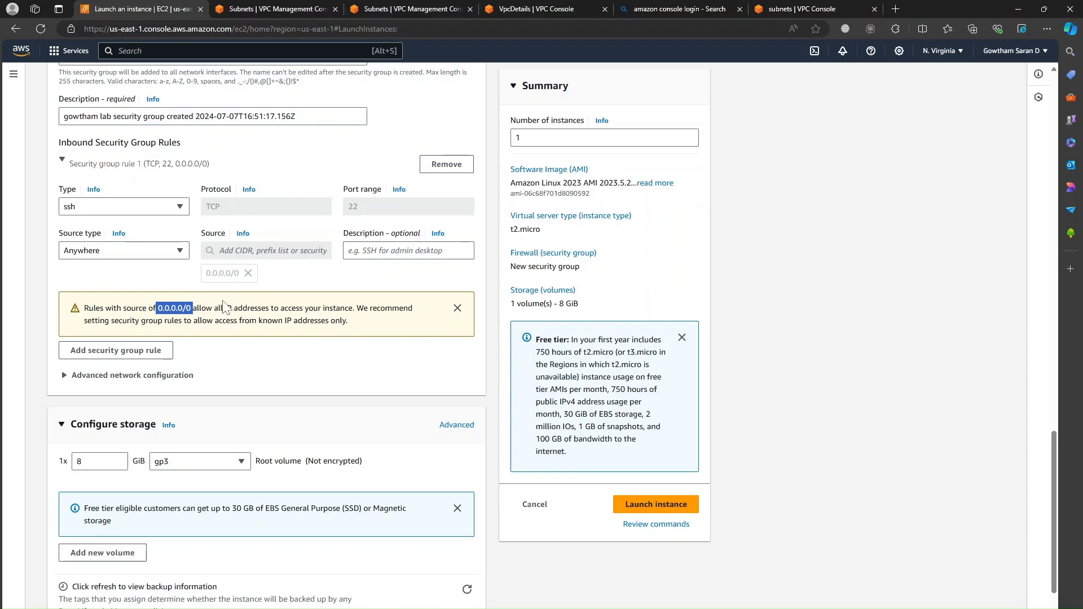
pyautogui.scroll(-2, 224, 307)
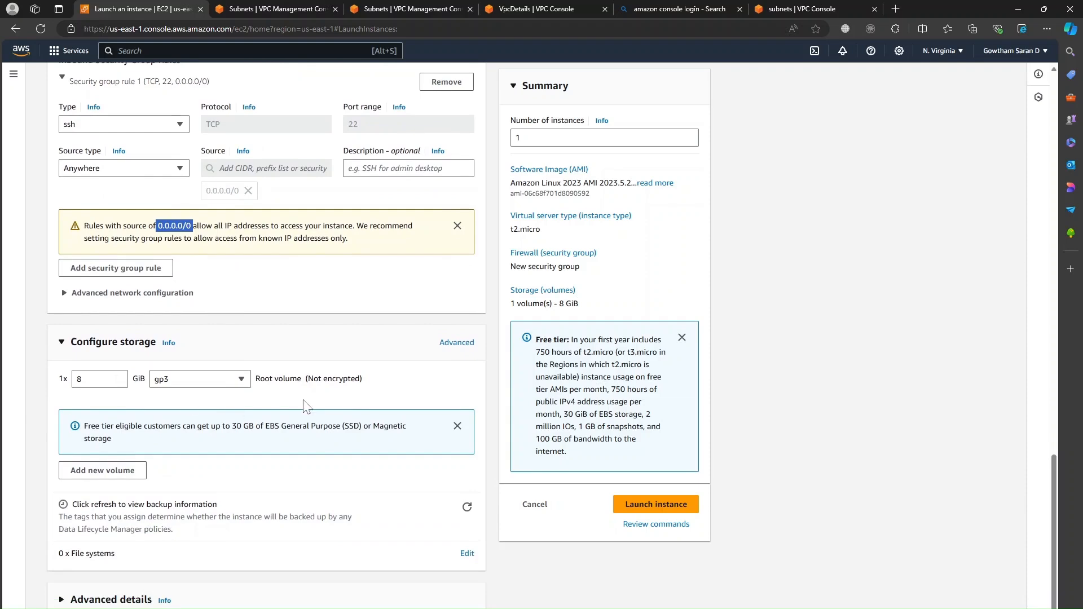
pyautogui.scroll(10, 705, 372)
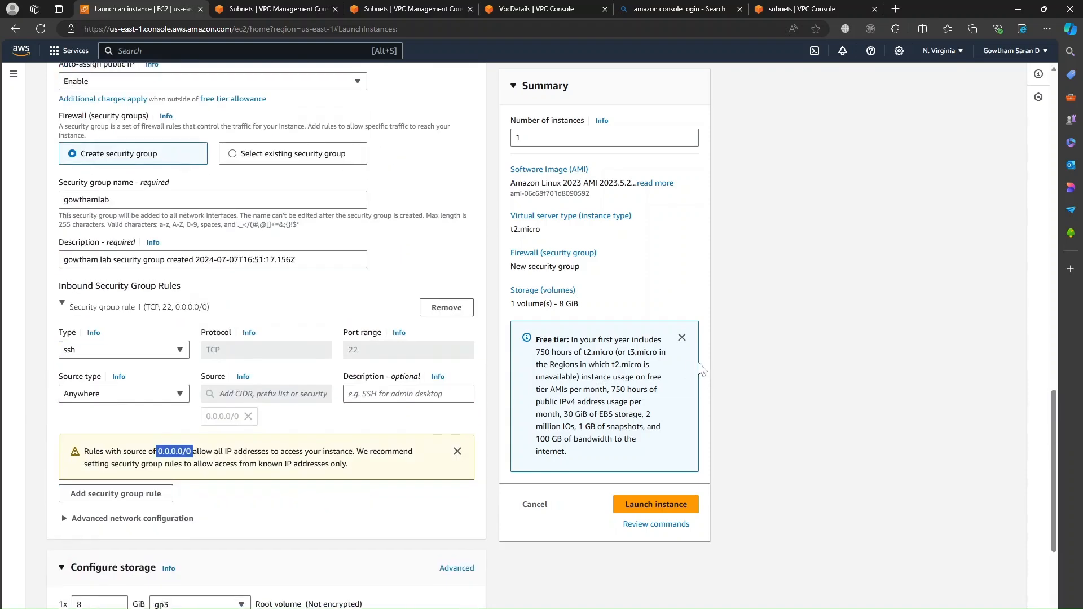
pyautogui.scroll(1, 667, 407)
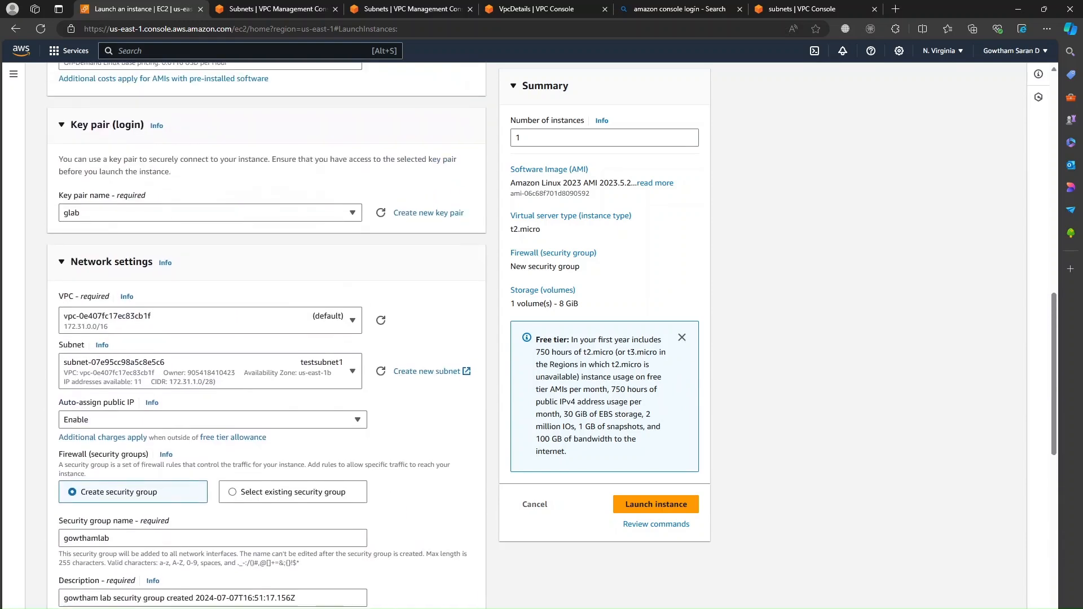
# Step: Launch the instance and open it from the success banner in the Instances list
pyautogui.scroll(-3, 667, 407)
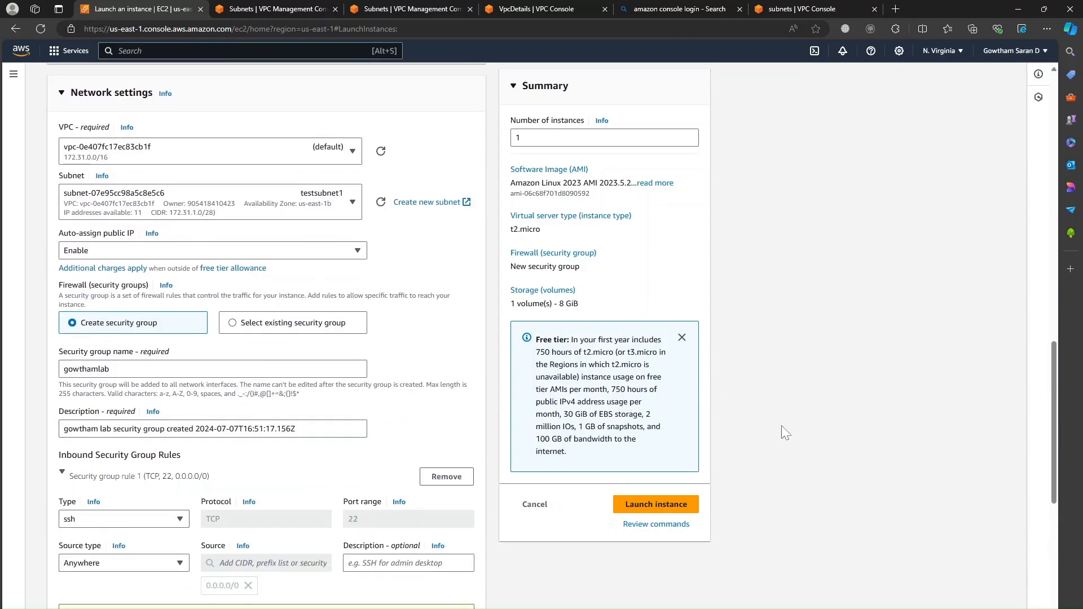
pyautogui.click(666, 507)
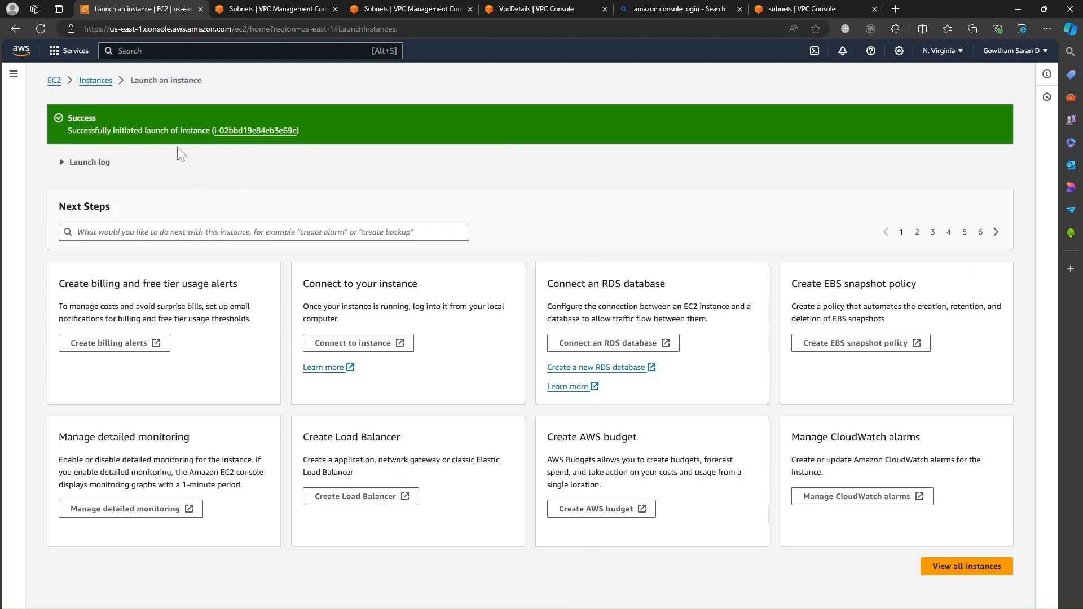
pyautogui.click(248, 130)
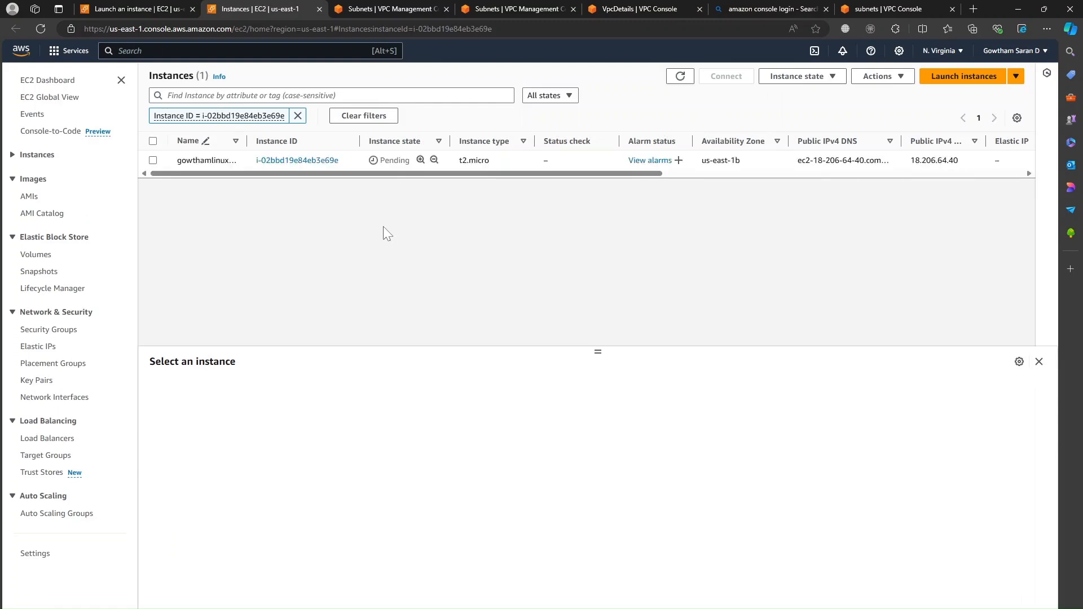
# Step: Scroll the Instances table across to check the glab key pair and Linux/UNIX platform
pyautogui.moveTo(409, 177); pyautogui.dragTo(542, 179)
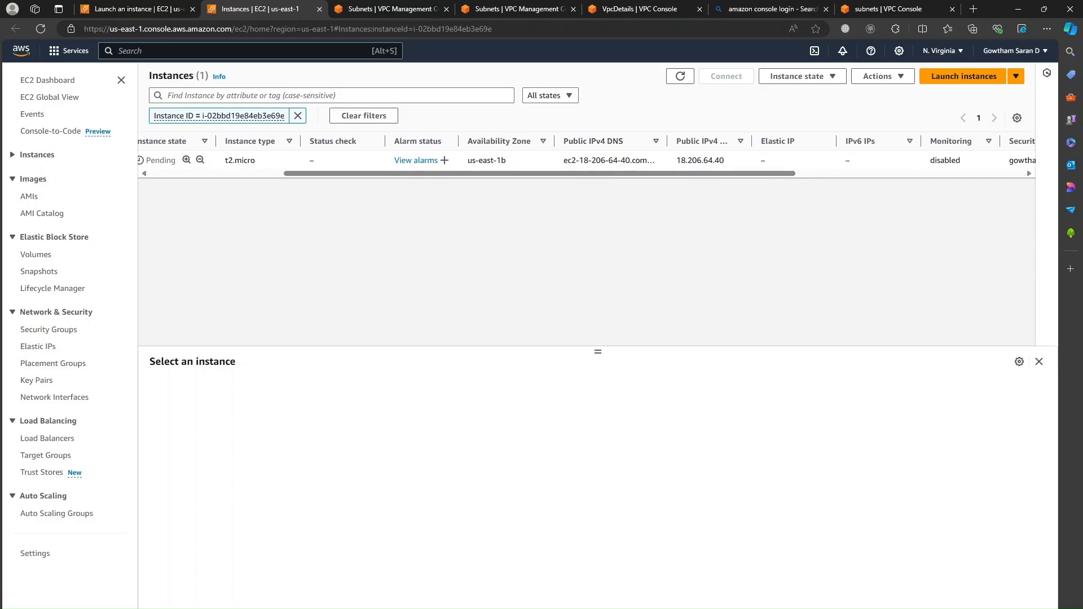
pyautogui.hscroll(2, 710, 176)
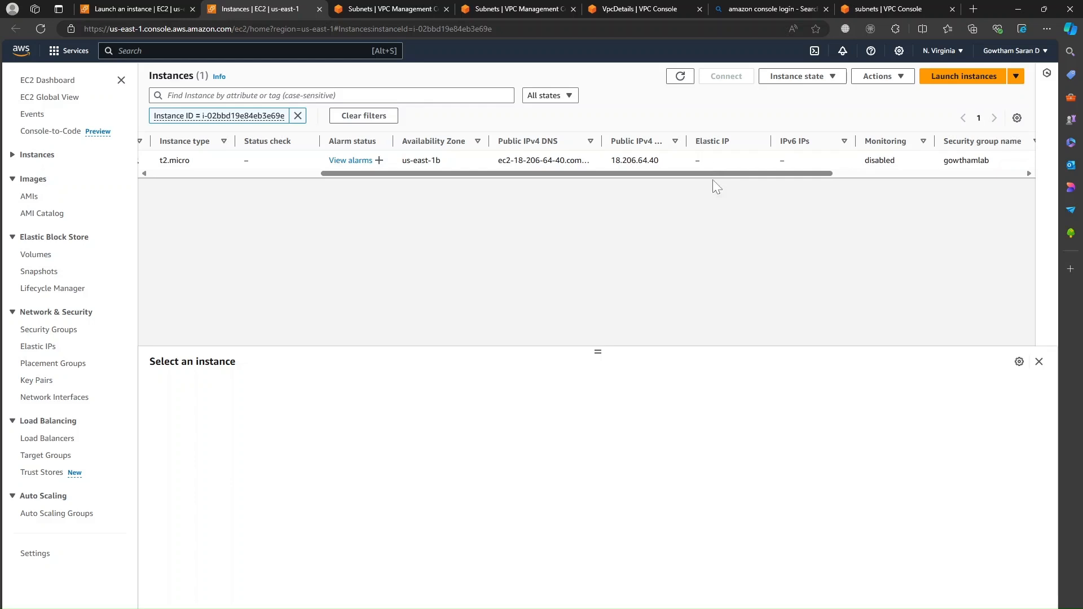
pyautogui.moveTo(728, 173); pyautogui.dragTo(831, 178)
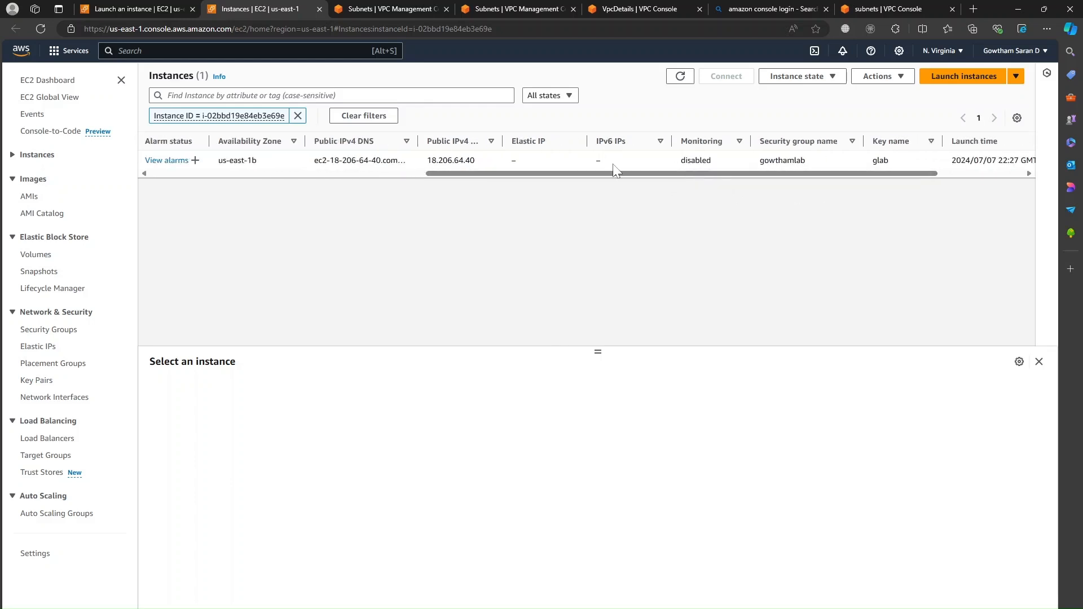
pyautogui.moveTo(616, 173); pyautogui.dragTo(680, 179)
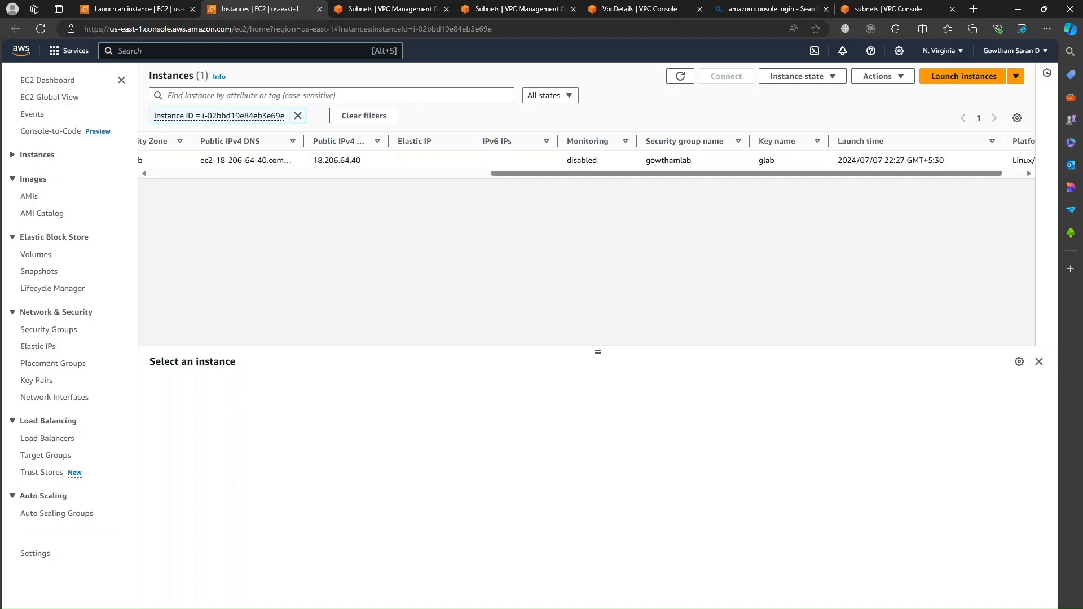
pyautogui.hscroll(1, 626, 180)
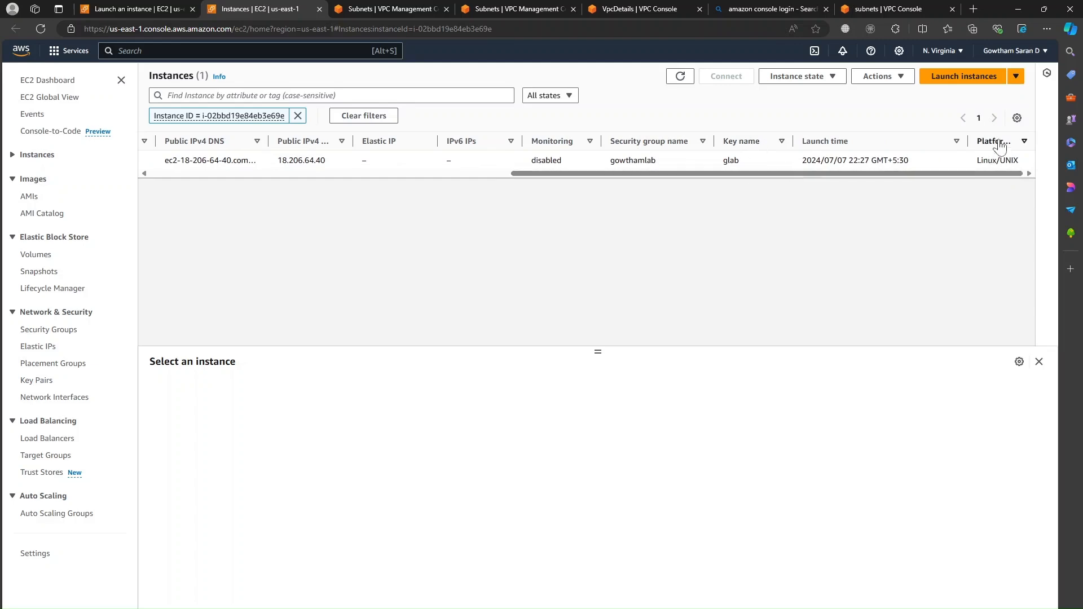
# Step: Find the downloaded glab.pem through Edge's downloads list and copy it
pyautogui.click(1047, 29)
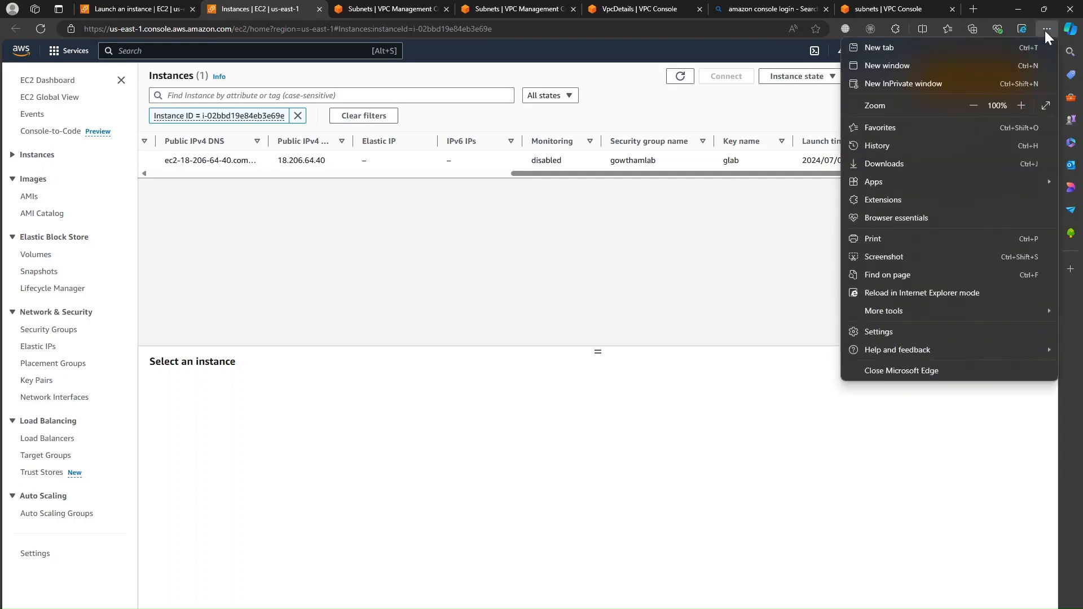
pyautogui.click(923, 164)
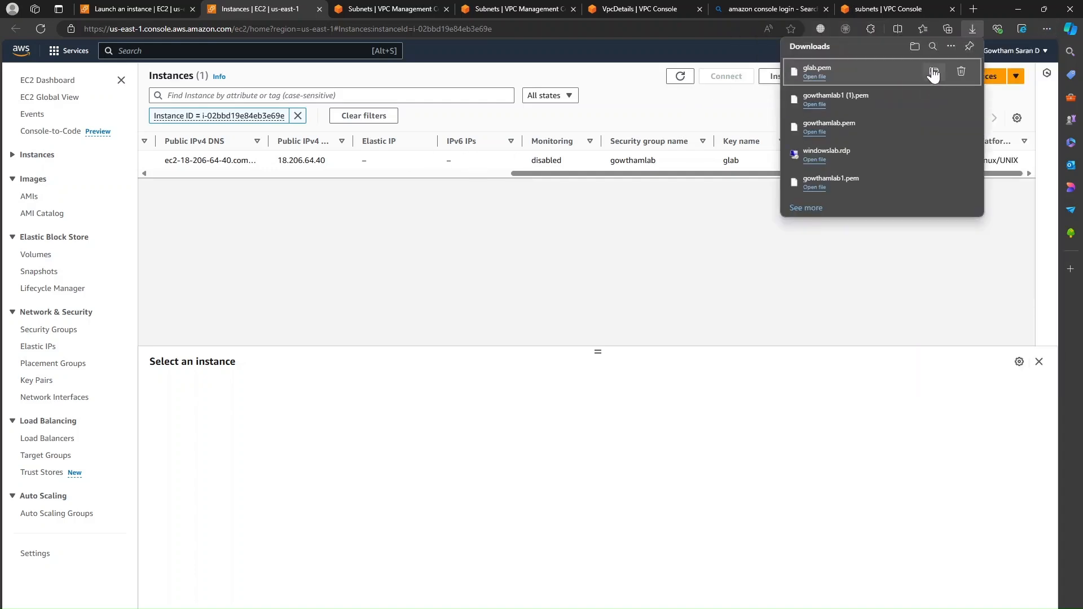
pyautogui.click(933, 72)
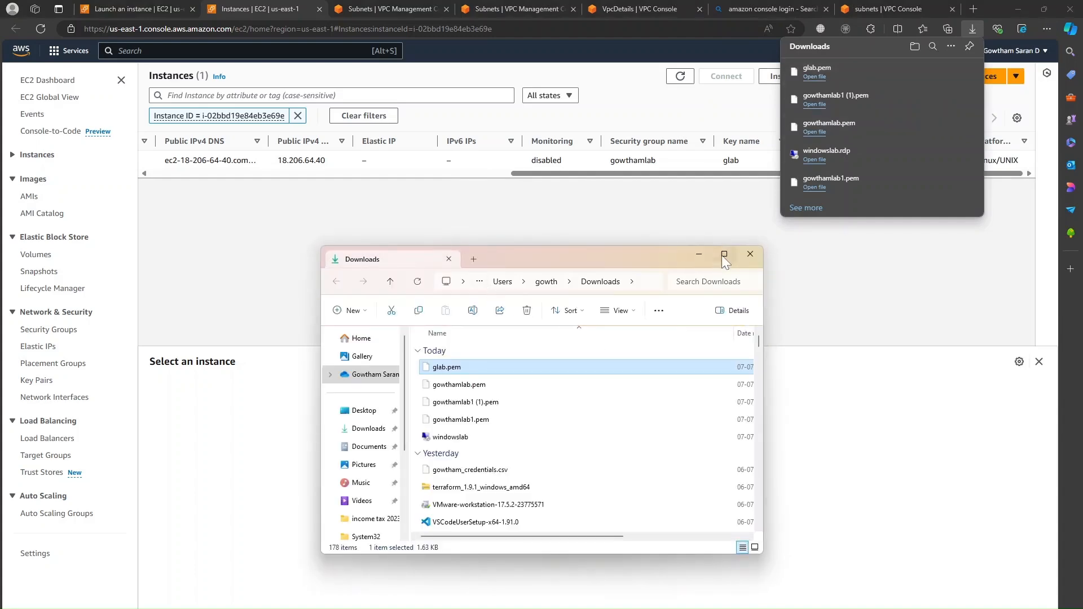
pyautogui.click(710, 263)
pyautogui.rightClick(145, 116)
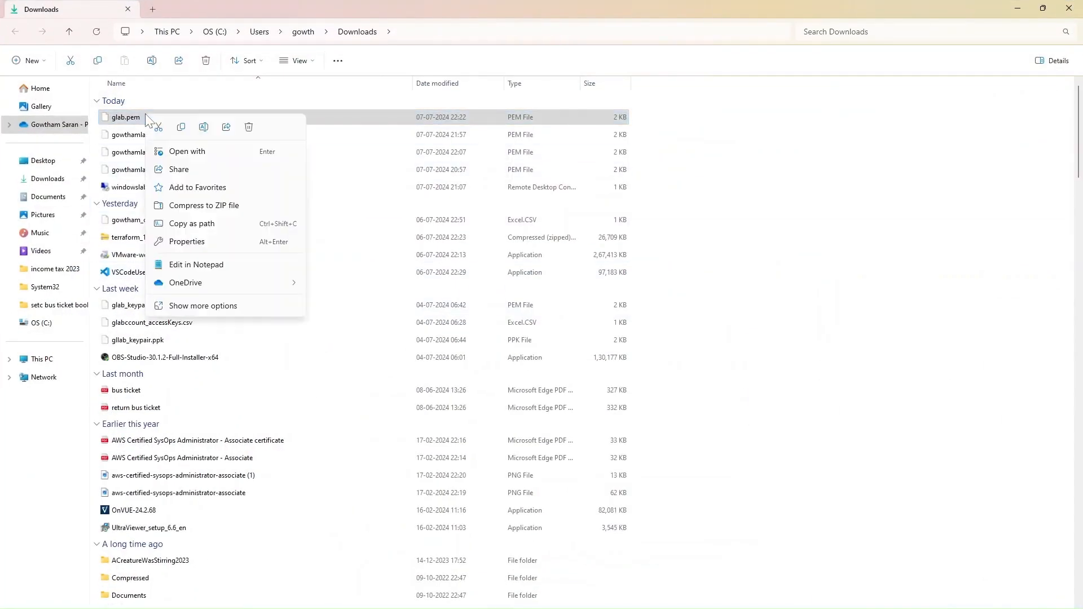
pyautogui.click(183, 129)
# Step: Paste glab.pem into the C:\amazon EC2 lab folder and return to Edge
pyautogui.click(42, 323)
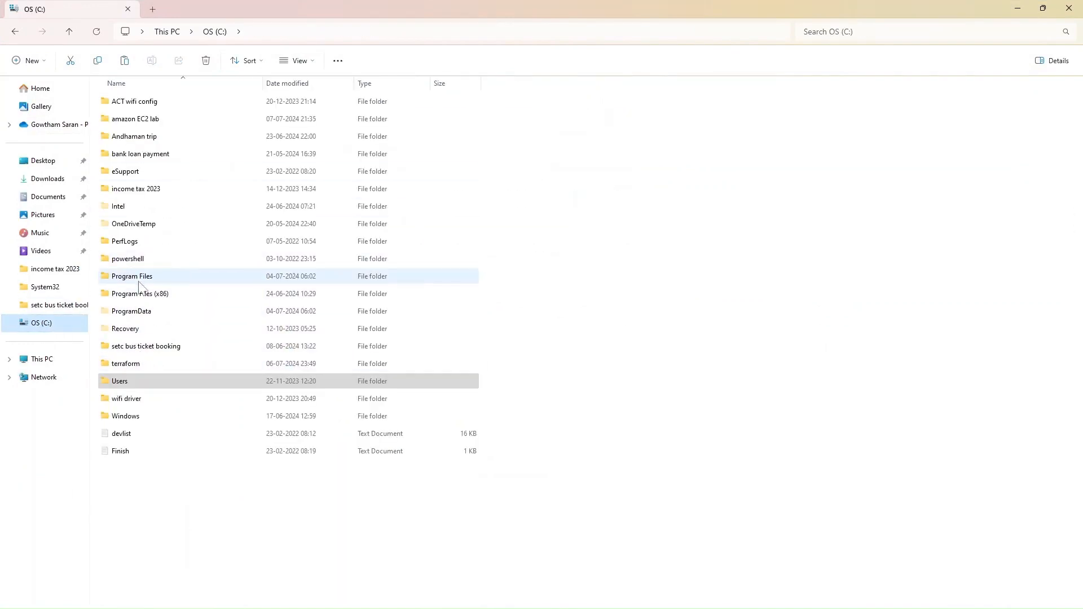
pyautogui.doubleClick(150, 119)
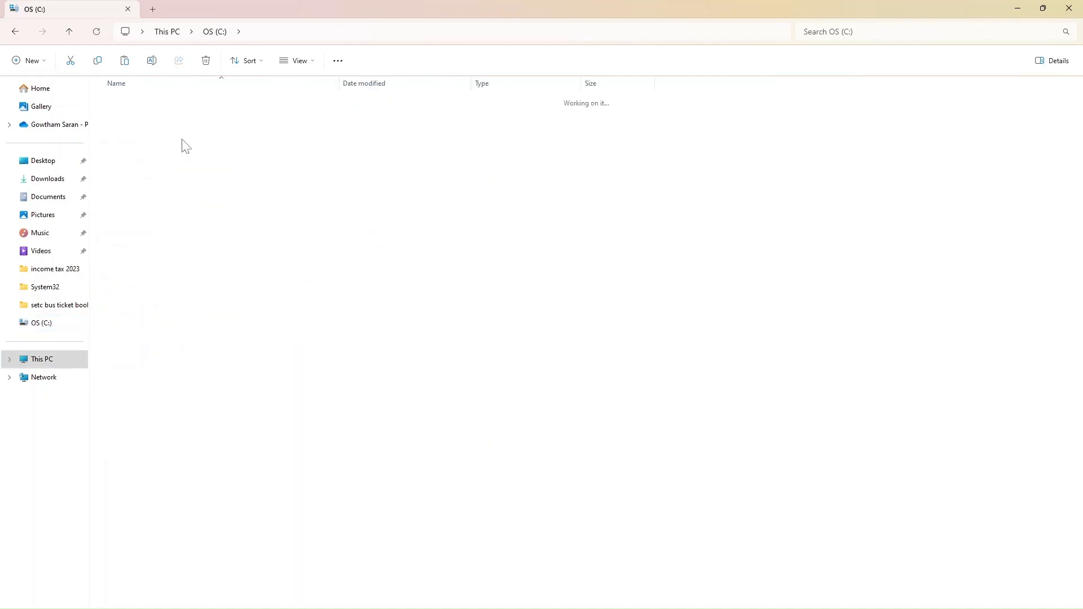
pyautogui.rightClick(262, 193)
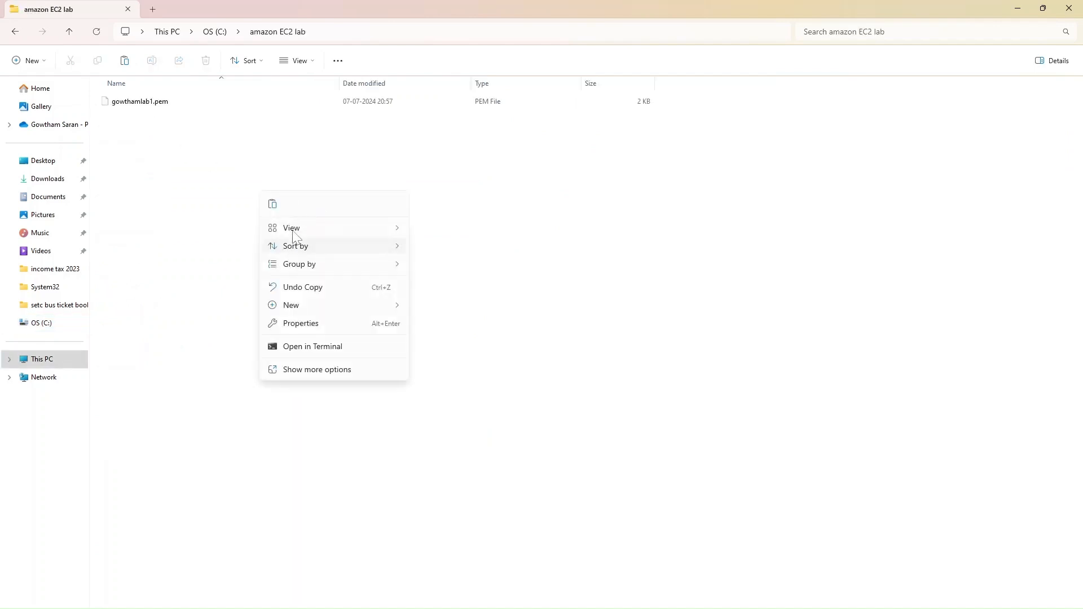
pyautogui.click(273, 207)
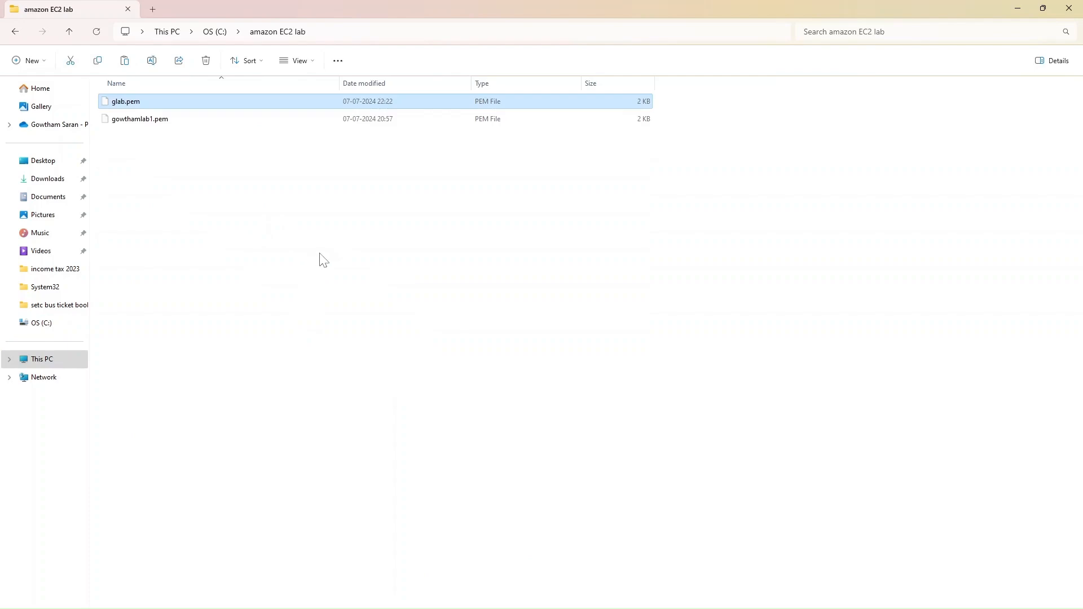
pyautogui.click(319, 259)
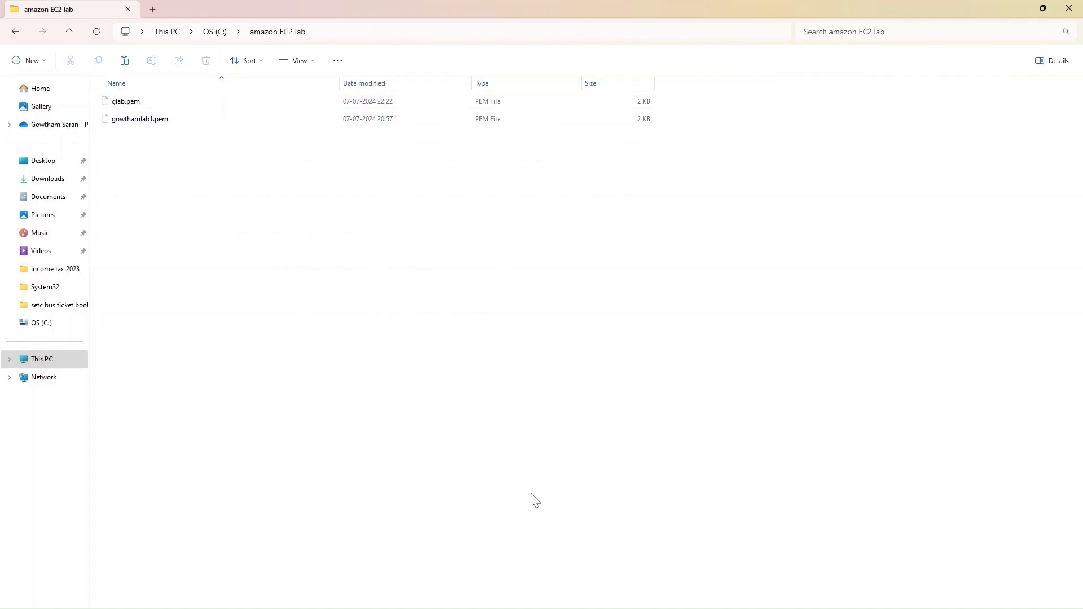
pyautogui.hotkey('alt', 'Tab')
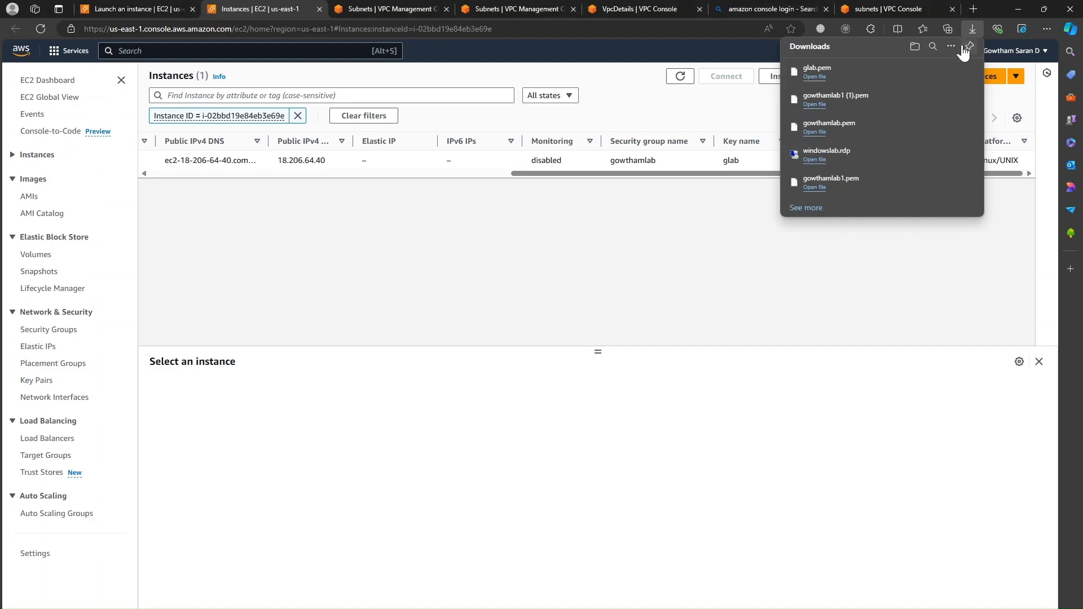
# Step: Refresh the instance list and review the gowthamlinuxtest instance's details
pyautogui.click(310, 283)
pyautogui.moveTo(543, 174); pyautogui.dragTo(137, 173)
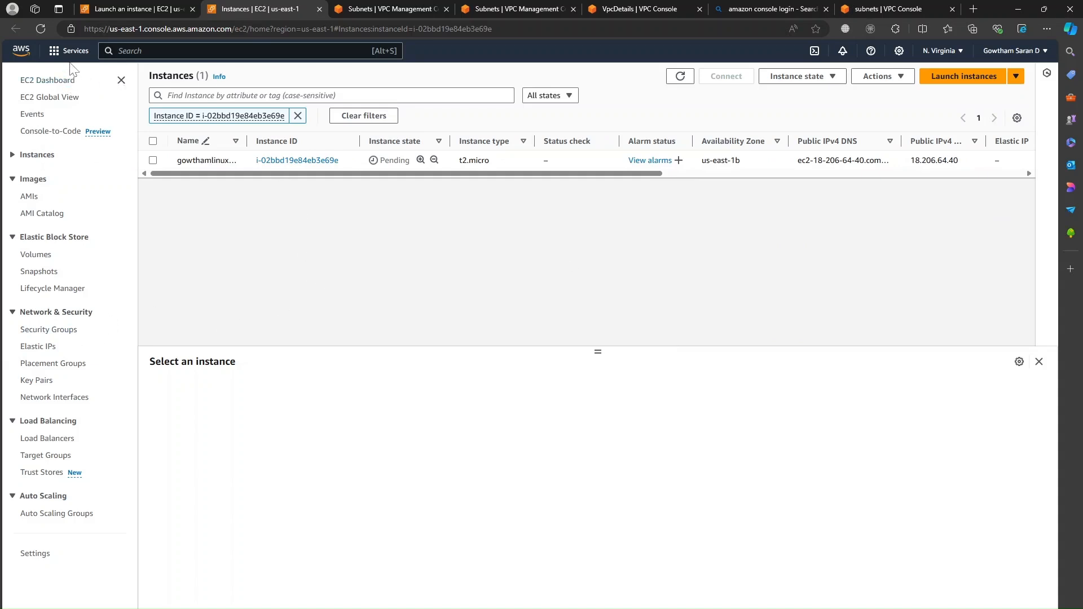
pyautogui.click(40, 29)
pyautogui.click(152, 160)
pyautogui.scroll(-1, 485, 468)
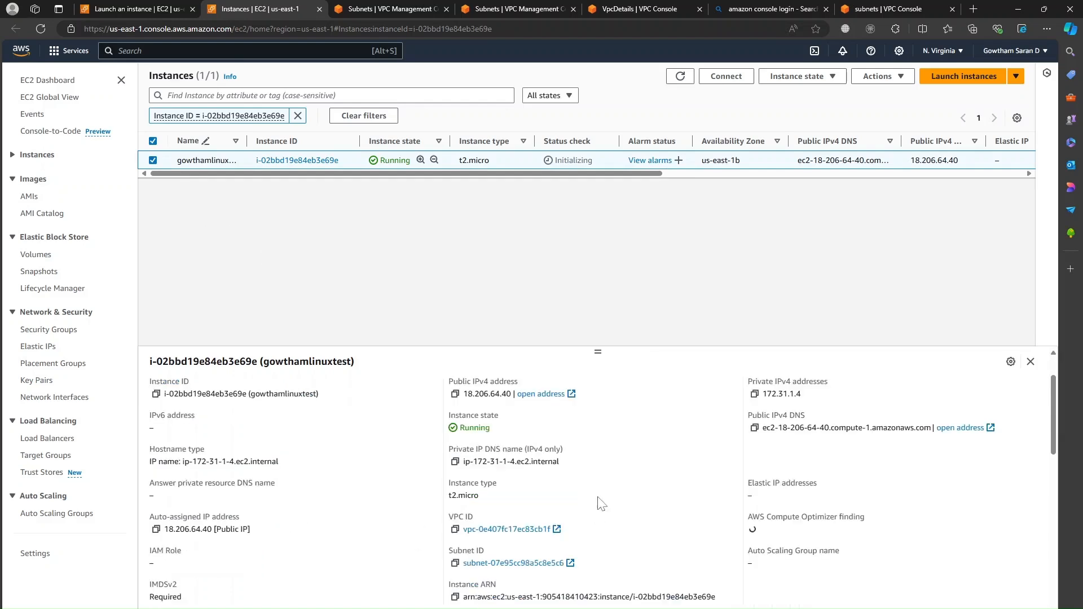
pyautogui.scroll(1, 429, 510)
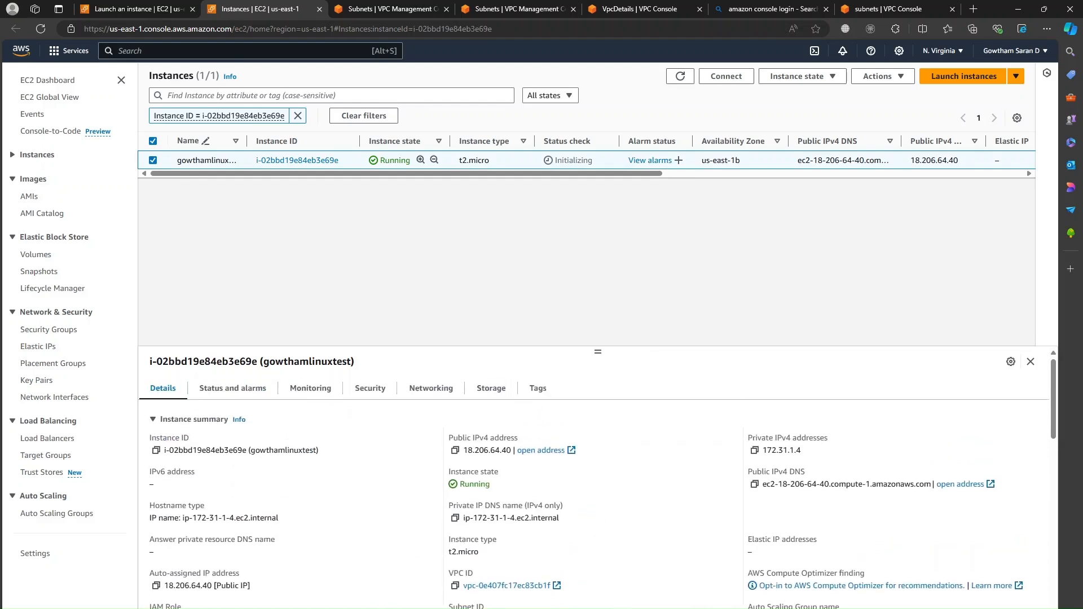
pyautogui.scroll(-1, 188, 517)
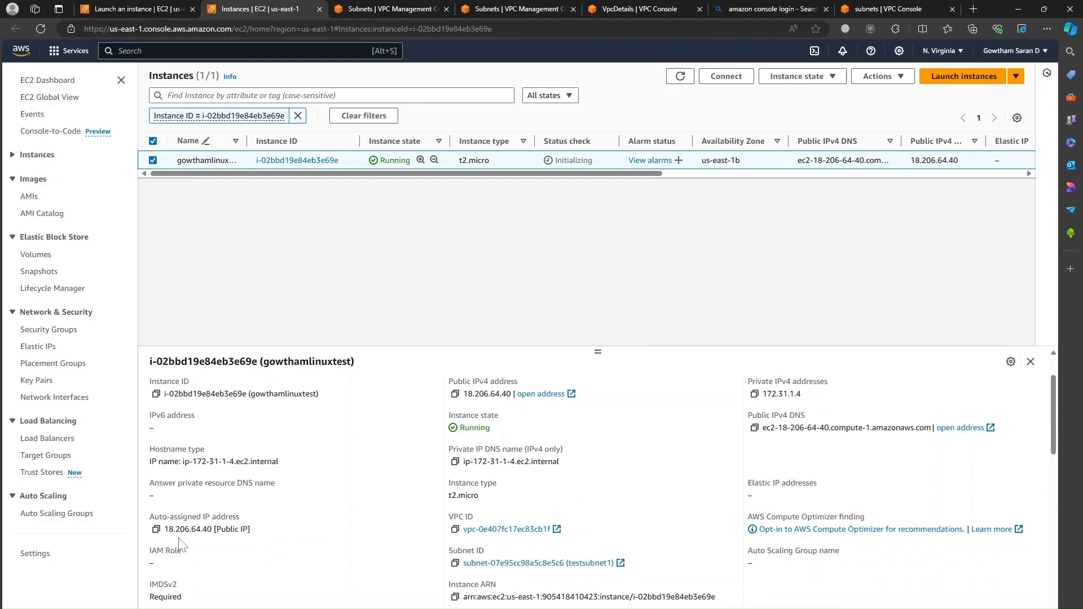
pyautogui.scroll(-2, 241, 560)
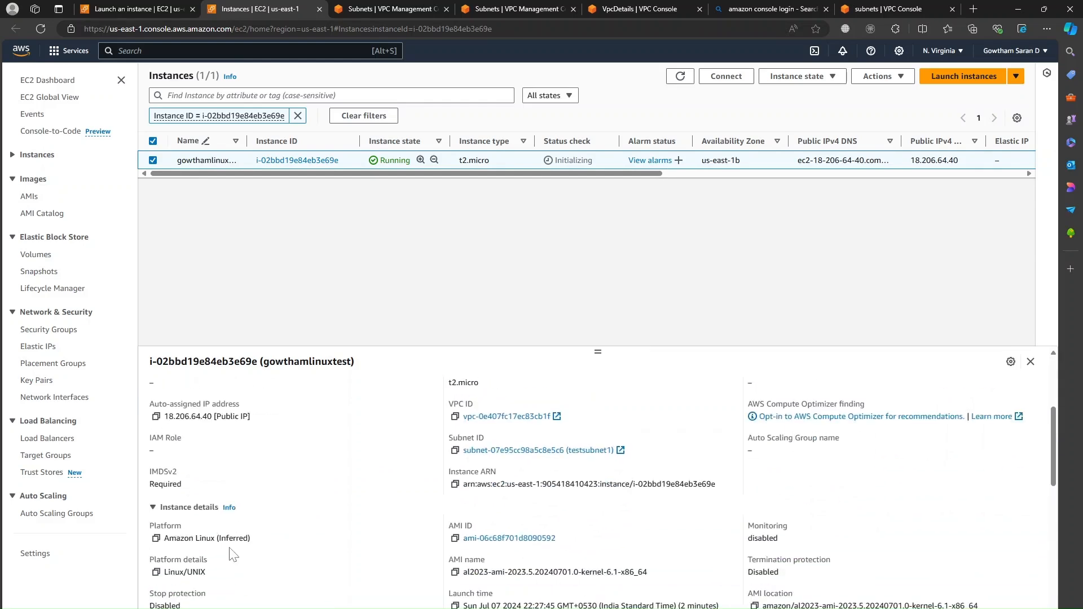
pyautogui.scroll(3, 641, 506)
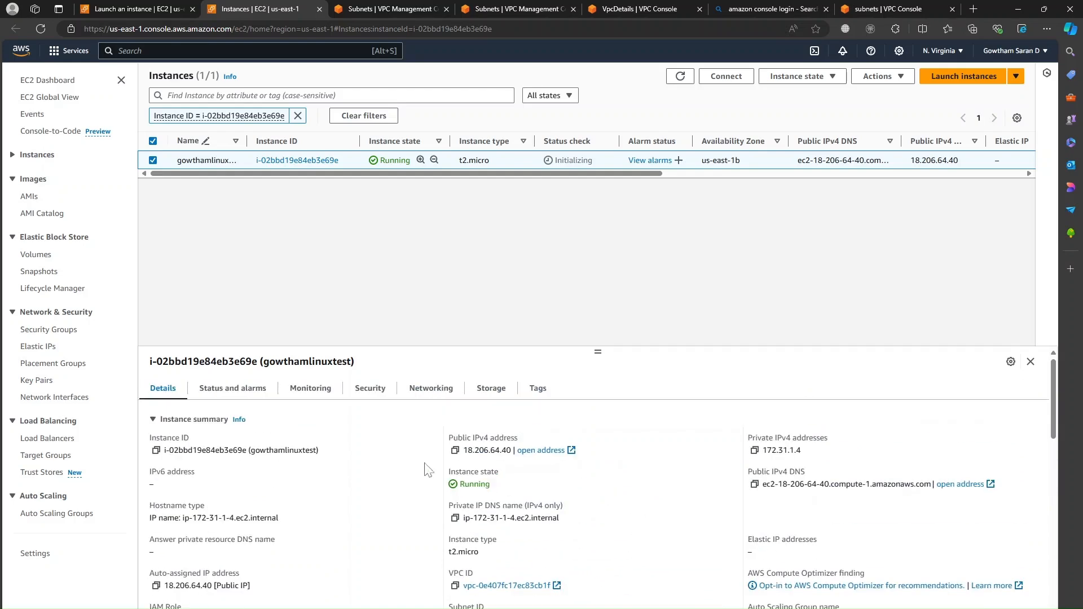
# Step: Review the instance's inbound SSH security rule and its network interfaces
pyautogui.click(373, 389)
pyautogui.scroll(-1, 541, 445)
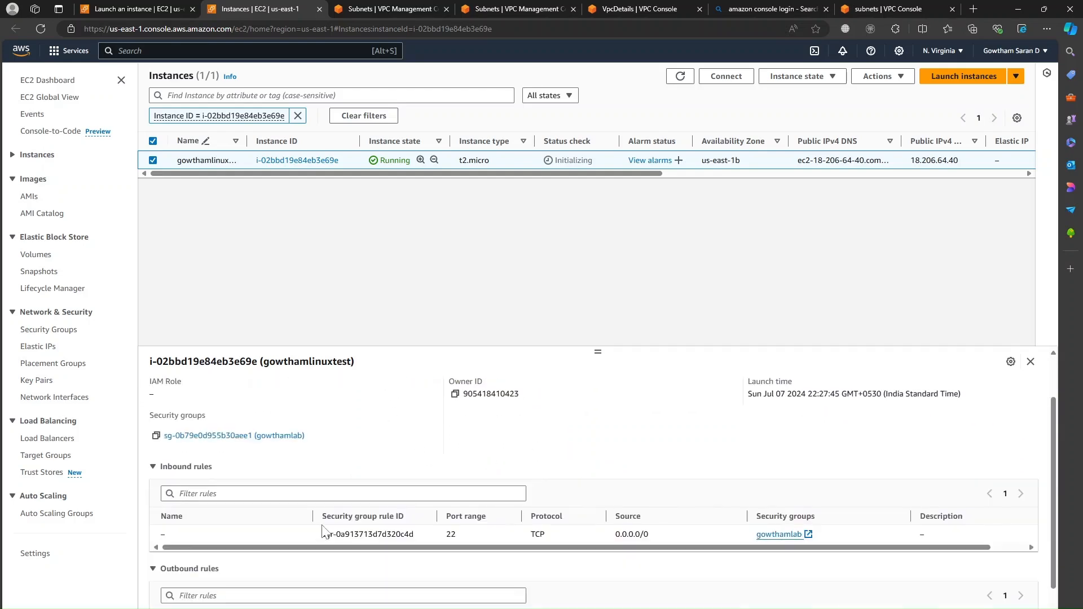
pyautogui.scroll(-1, 310, 513)
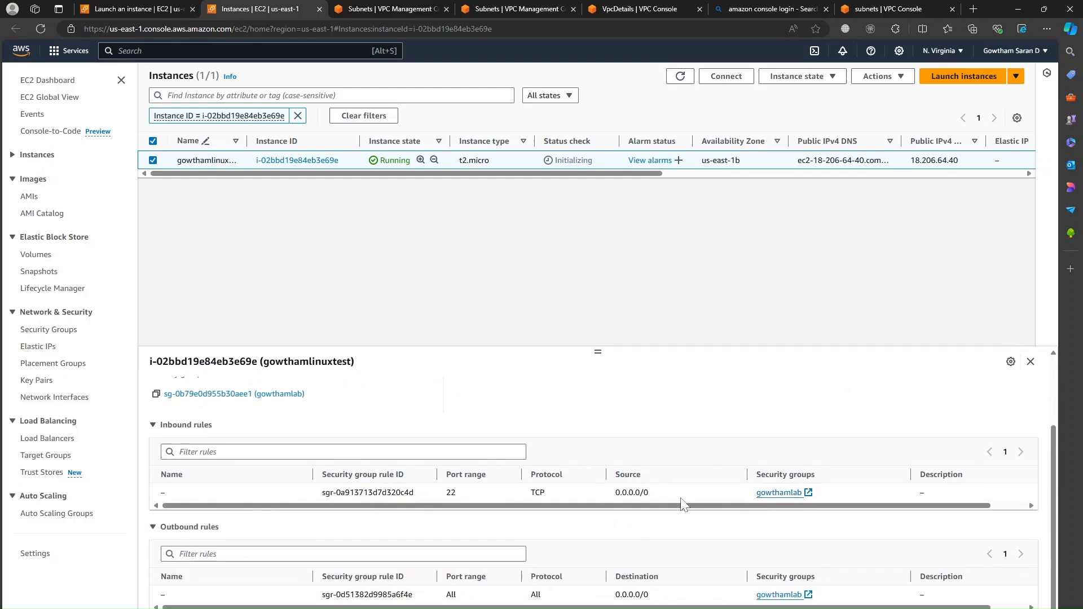
pyautogui.scroll(2, 587, 584)
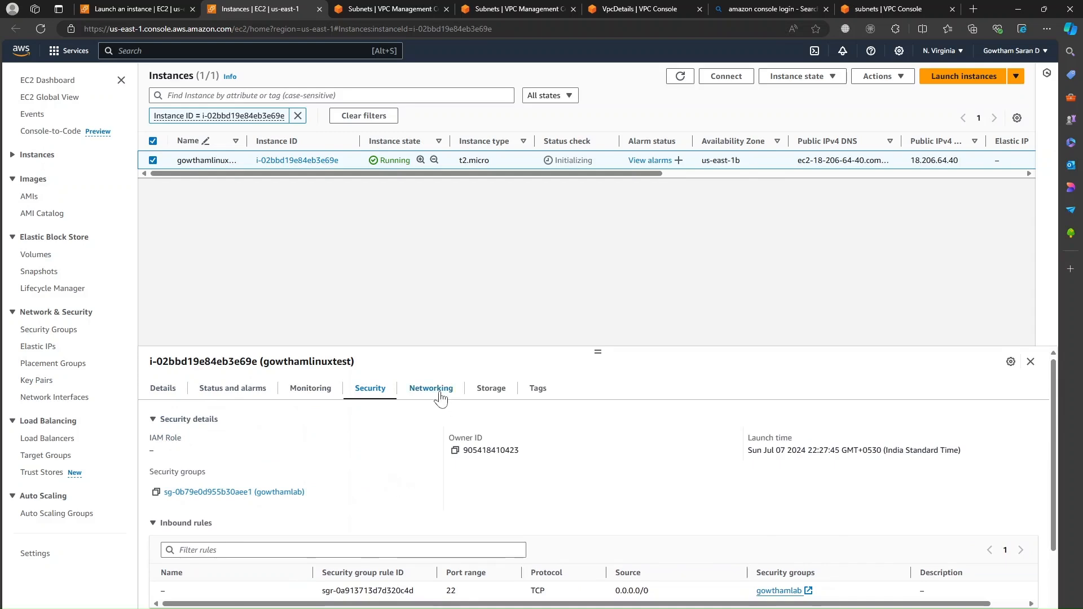
pyautogui.click(441, 399)
pyautogui.scroll(-1, 432, 488)
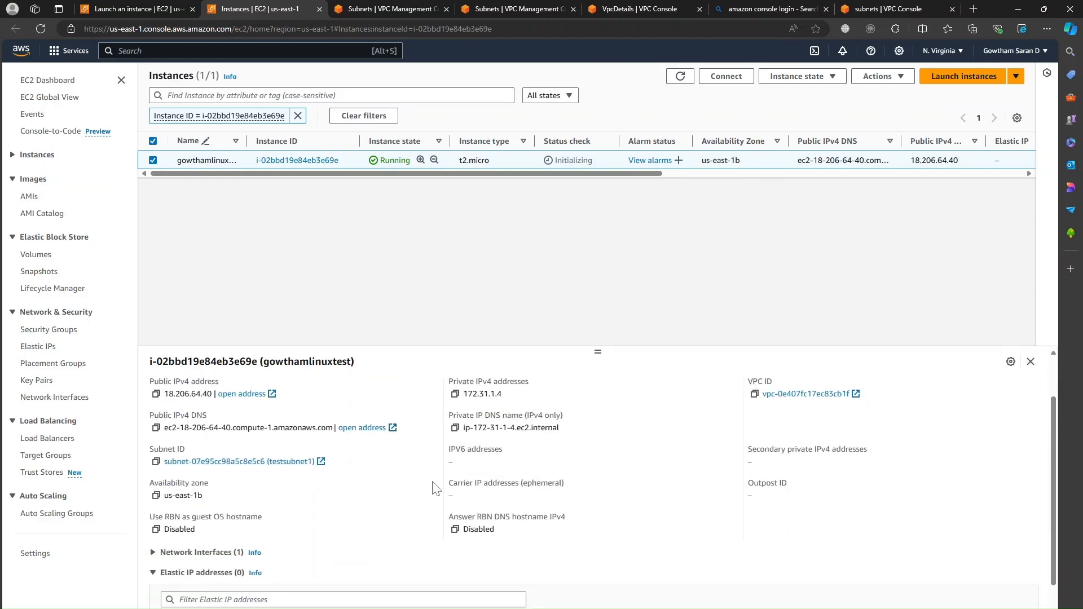
pyautogui.click(153, 552)
pyautogui.scroll(-3, 154, 557)
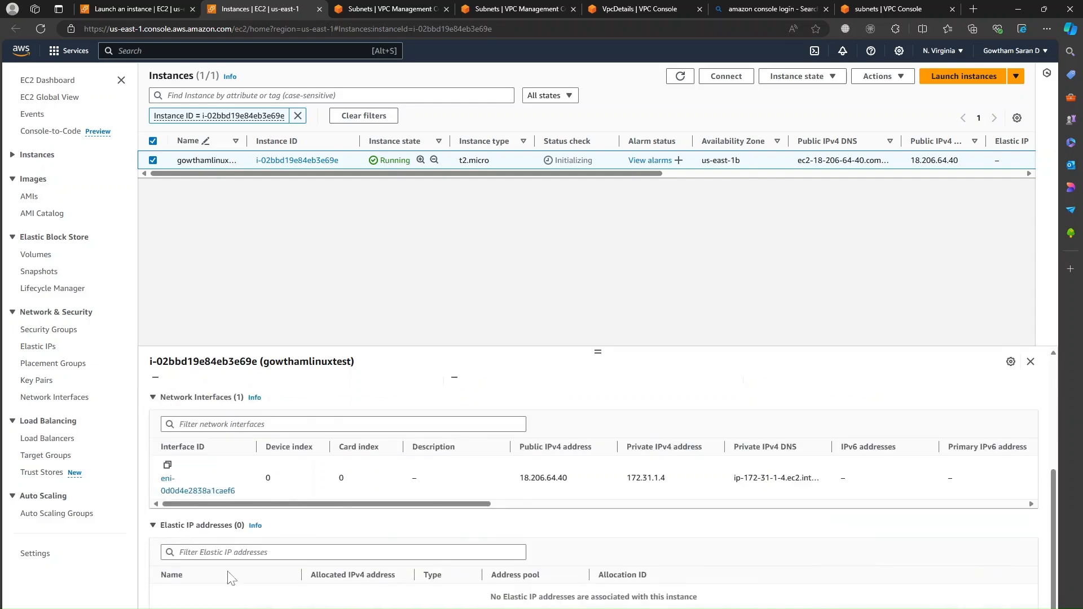
pyautogui.scroll(4, 583, 451)
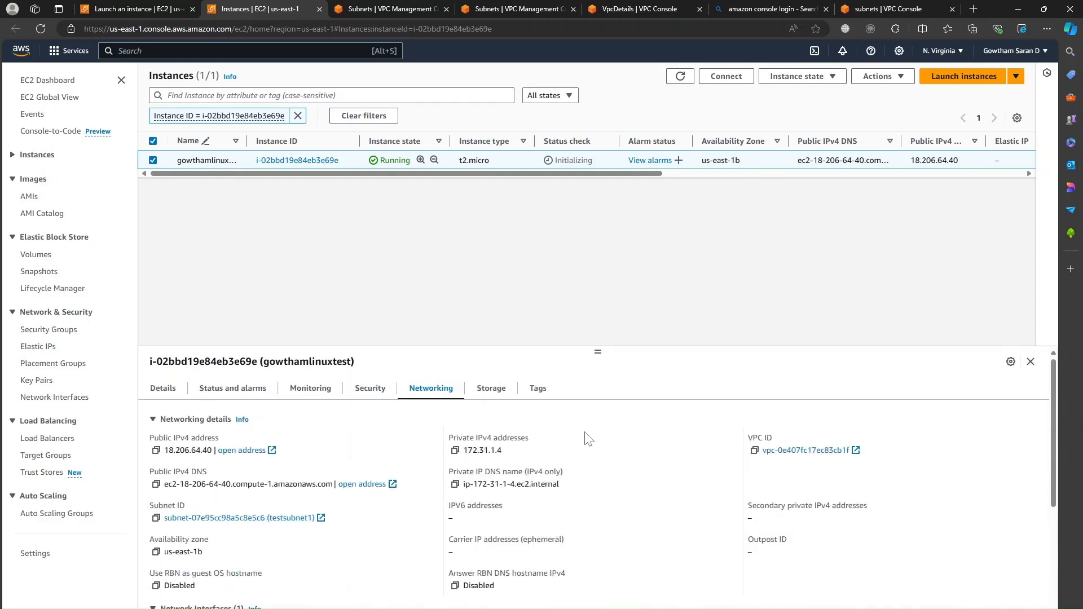
# Step: Check the Storage tab showing the 8 GiB unencrypted /dev/xvda root volume
pyautogui.click(494, 390)
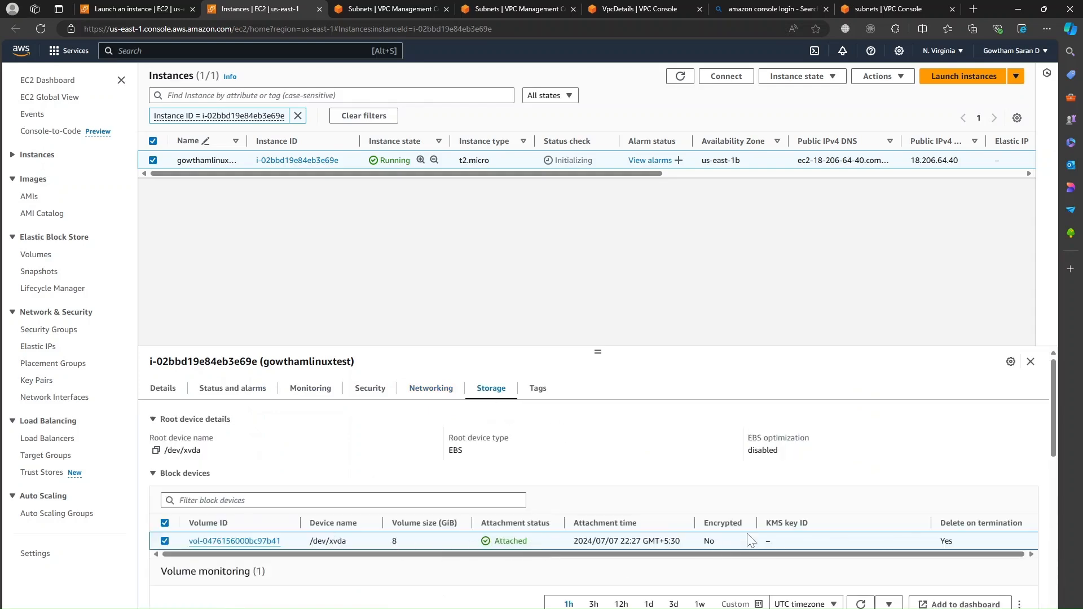
pyautogui.scroll(-2, 424, 575)
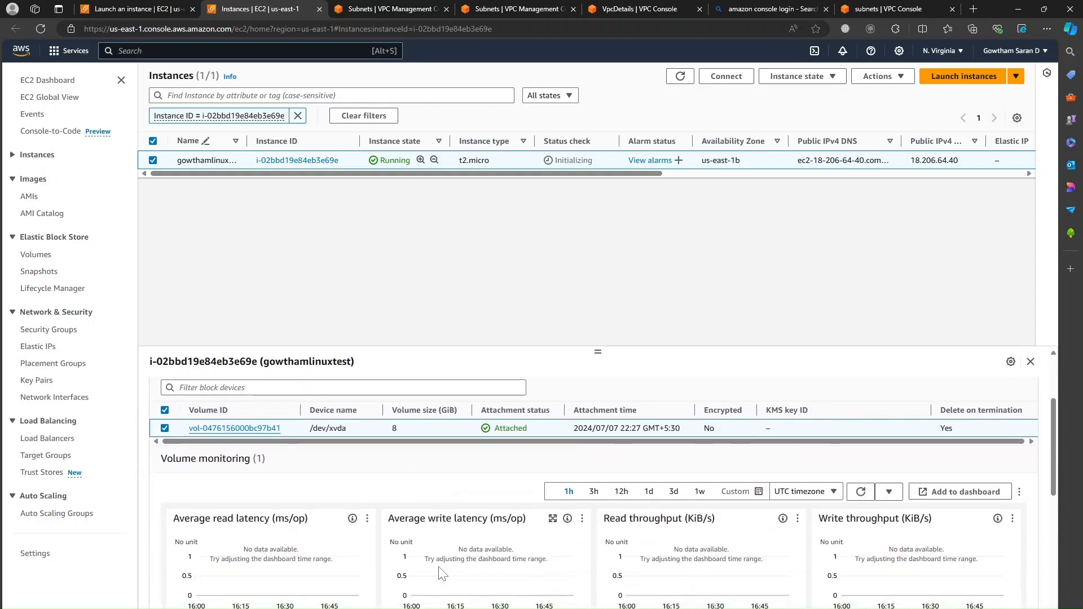
pyautogui.scroll(-3, 449, 560)
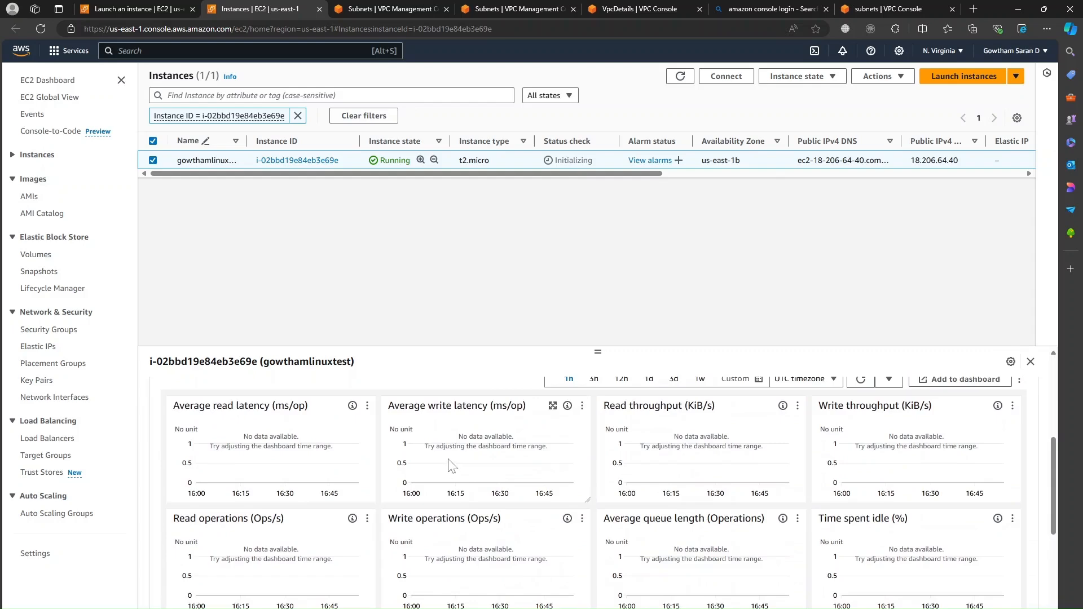
pyautogui.scroll(5, 527, 573)
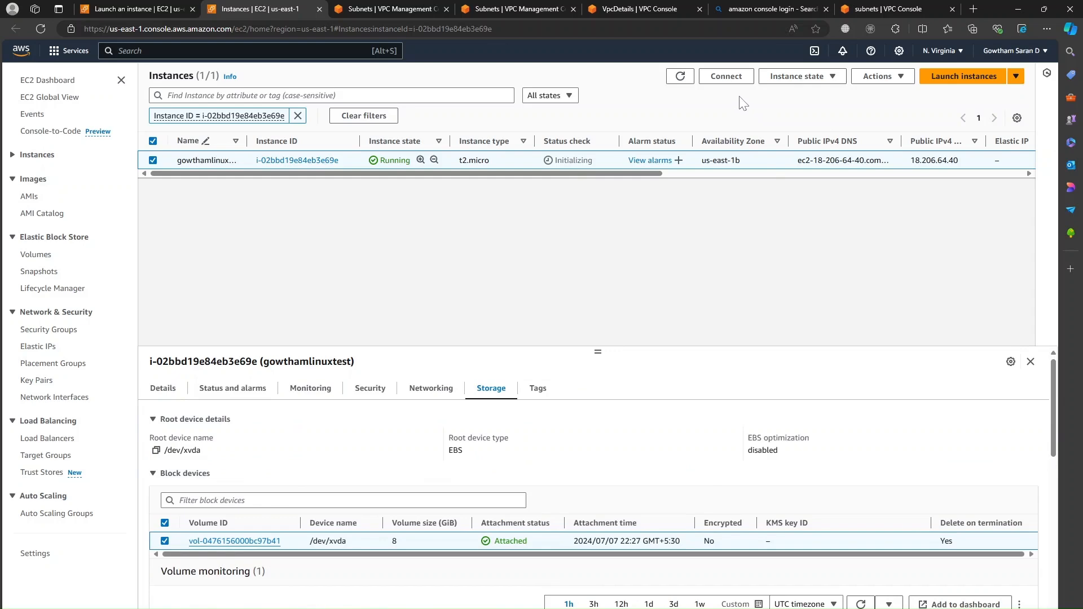
# Step: Connect to gowthamlinuxtest through EC2 Instance Connect as ec2-user
pyautogui.click(727, 77)
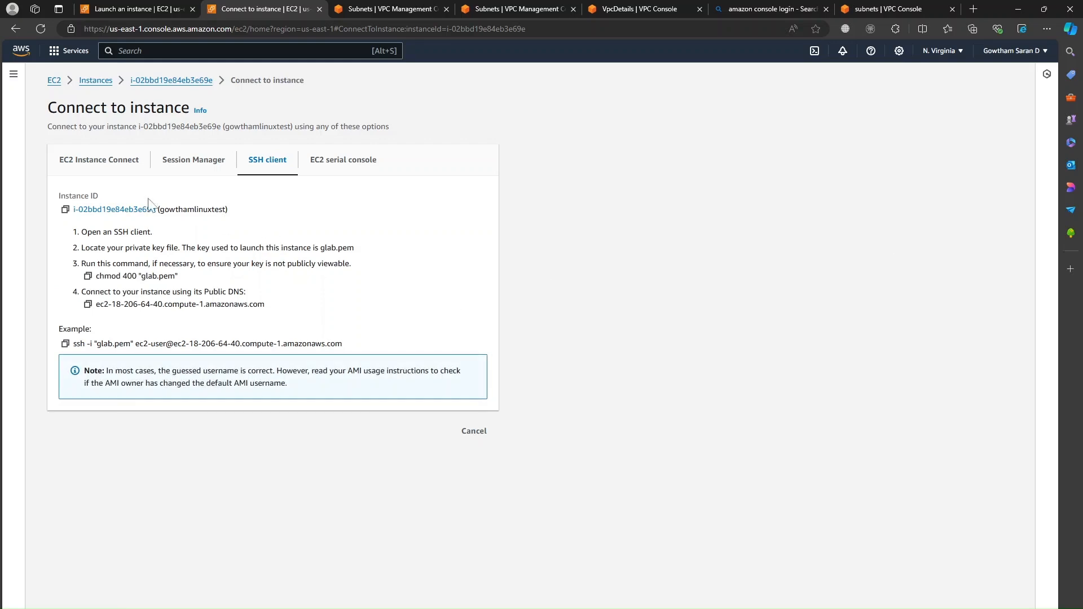
pyautogui.click(96, 164)
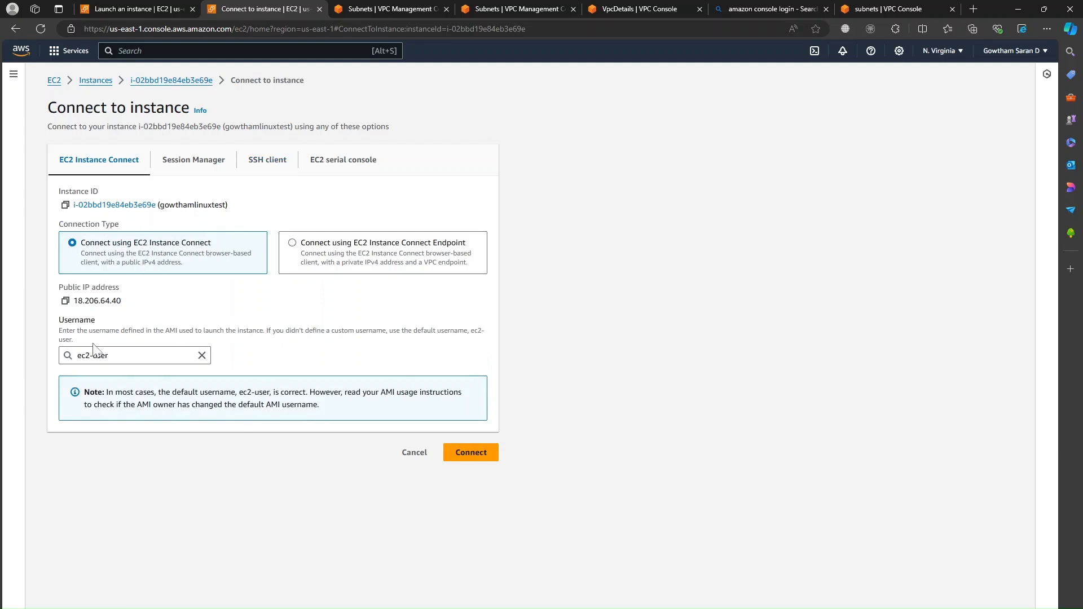
pyautogui.click(474, 454)
pyautogui.click(462, 454)
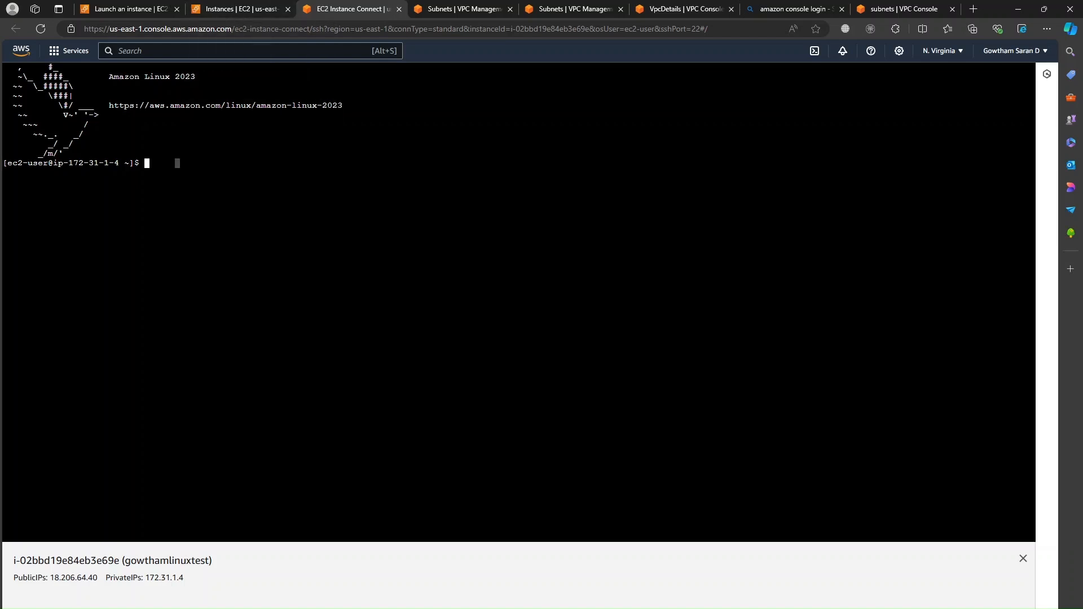
# Step: Run hostname, ipconfig and ifconfig in the instance's browser shell
pyautogui.write('hostname')
pyautogui.press('Return')
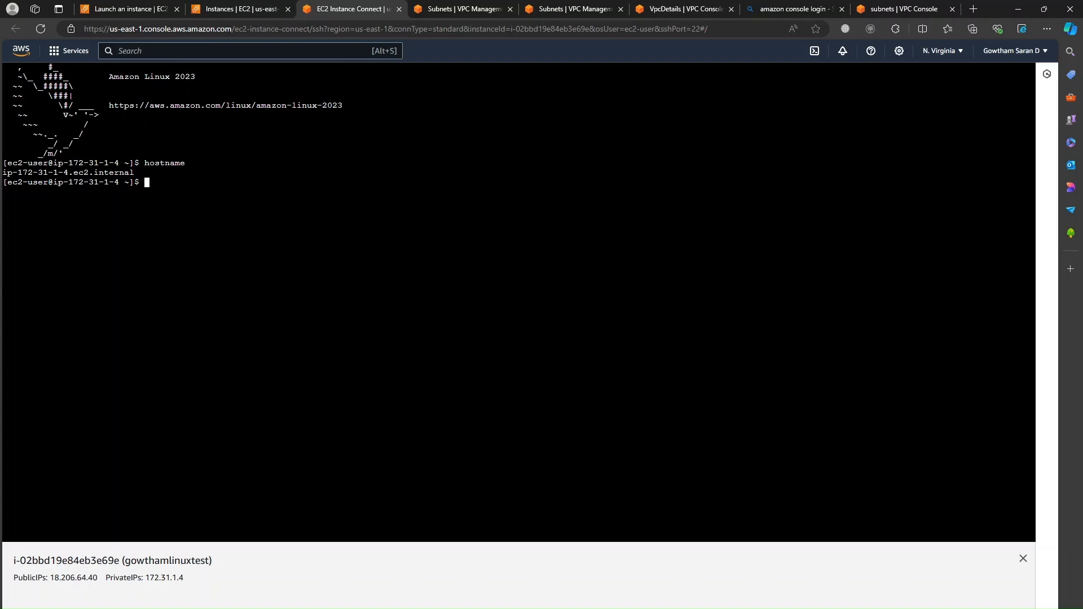
pyautogui.write('ipc')
pyautogui.write('onbf')
pyautogui.press('BackSpace')
pyautogui.write('nbf')
pyautogui.write('i')
pyautogui.press('BackSpace')
pyautogui.press('BackSpace')
pyautogui.press('BackSpace')
pyautogui.write('nfig')
pyautogui.press('Return')
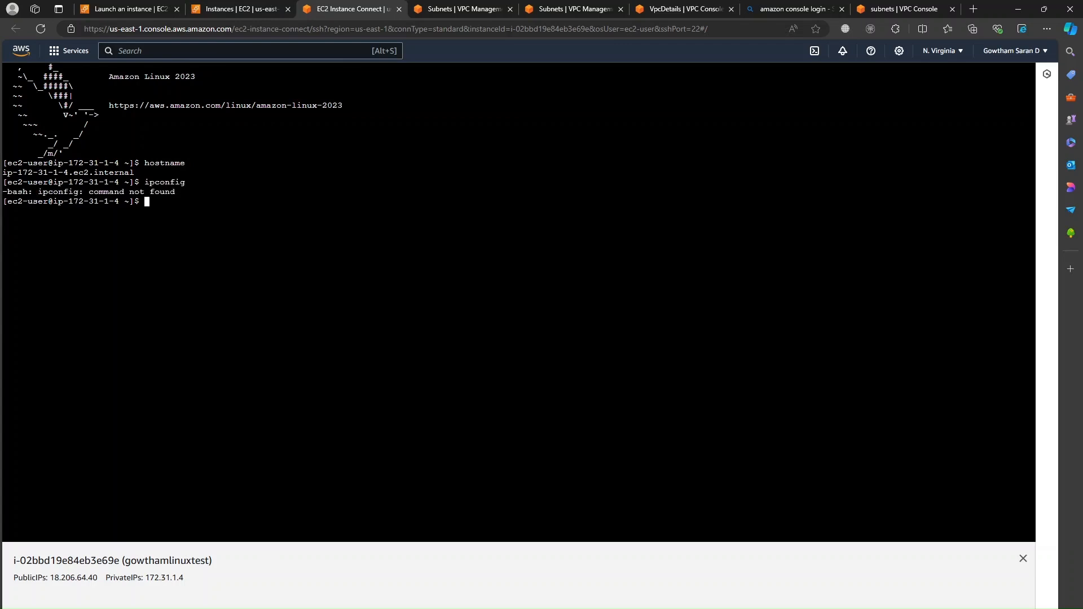
pyautogui.write('ifconfig')
pyautogui.press('Return')
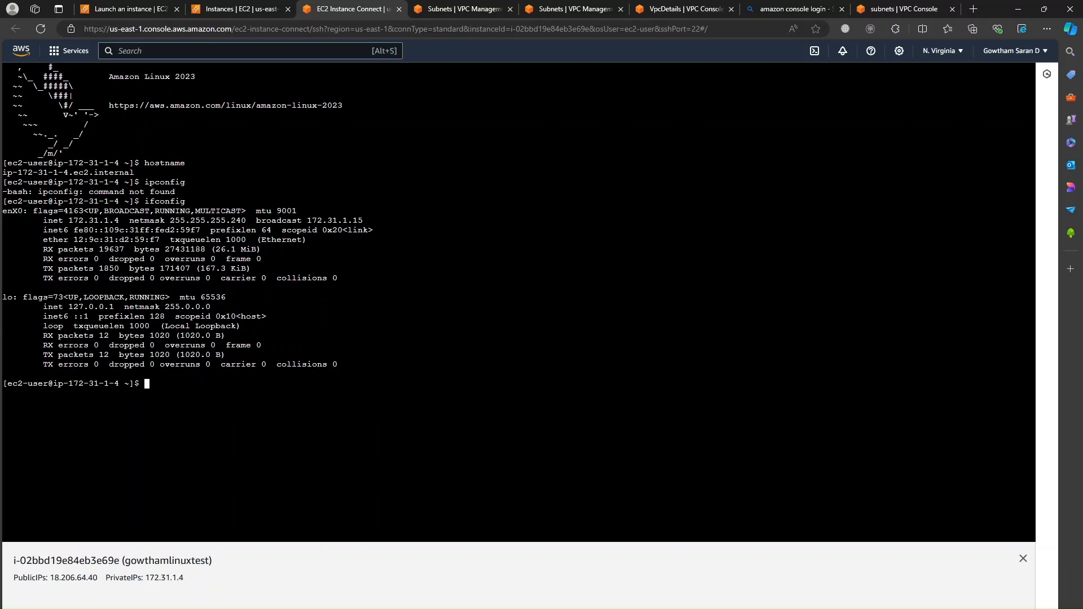
# Step: Return to the EC2 Instances browser tab and reopen the instance's Connect page
pyautogui.click(247, 9)
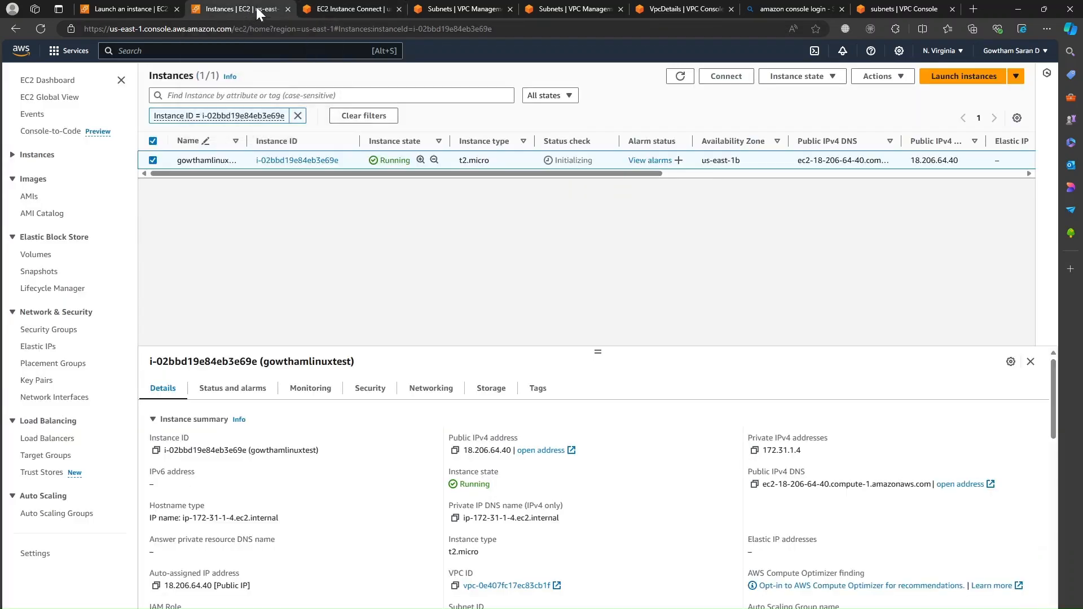
pyautogui.click(349, 10)
pyautogui.click(155, 7)
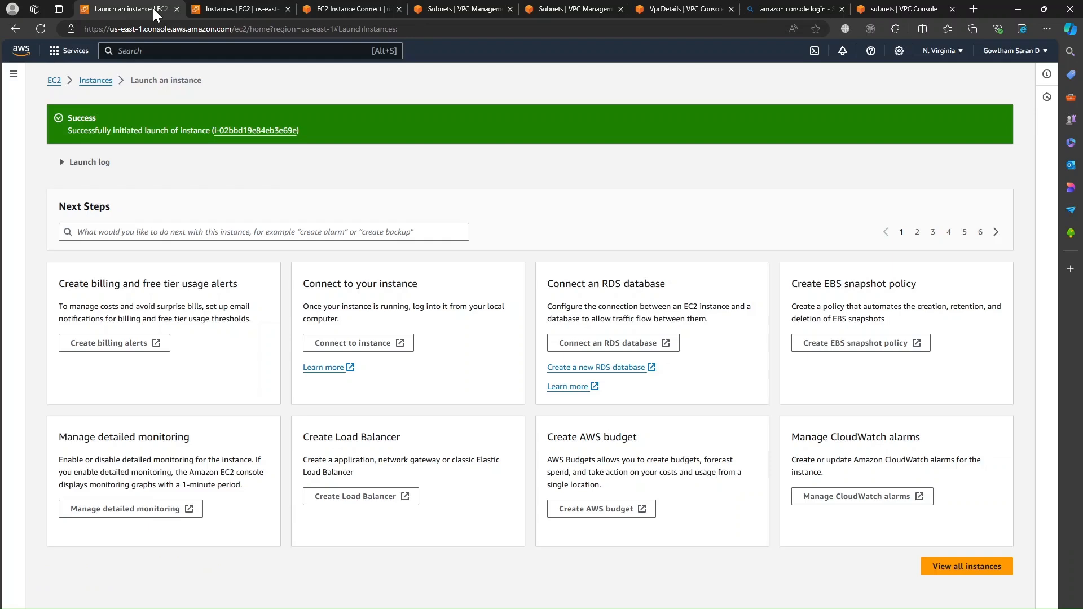
pyautogui.click(231, 7)
pyautogui.click(365, 11)
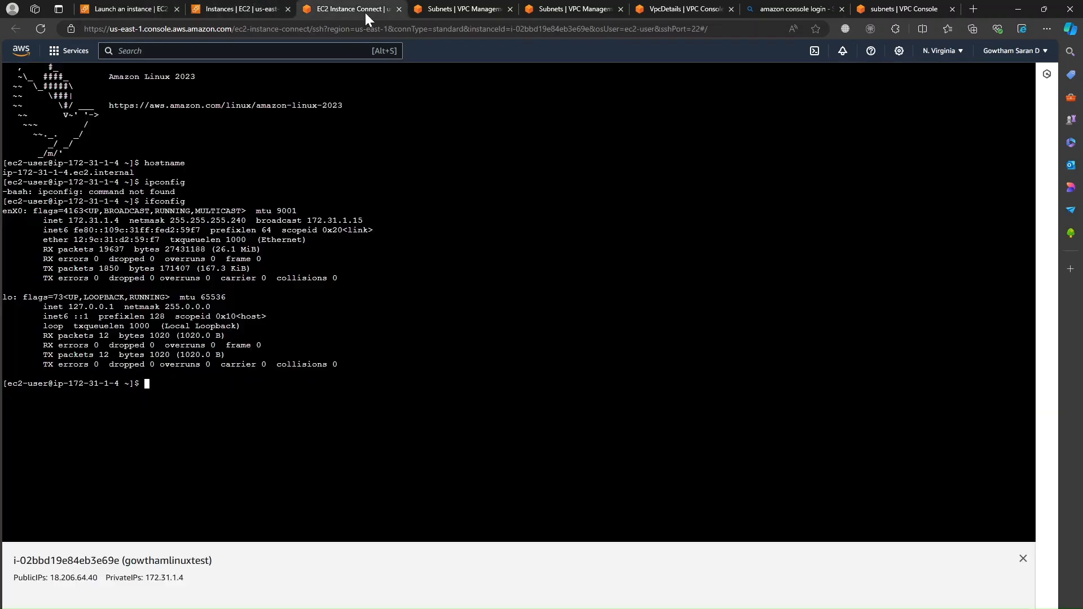
pyautogui.click(276, 7)
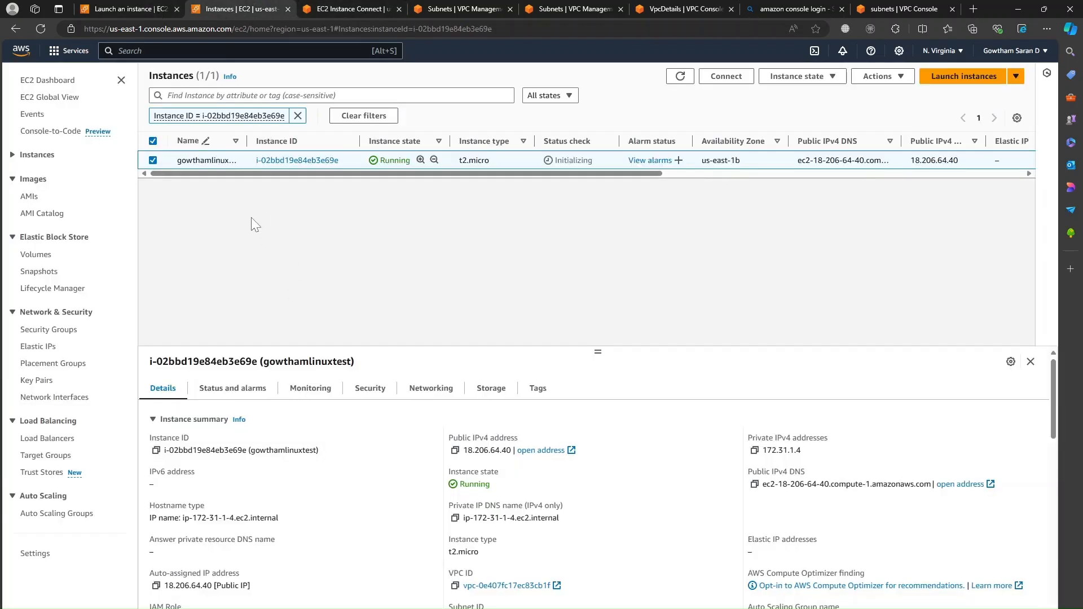
pyautogui.click(726, 76)
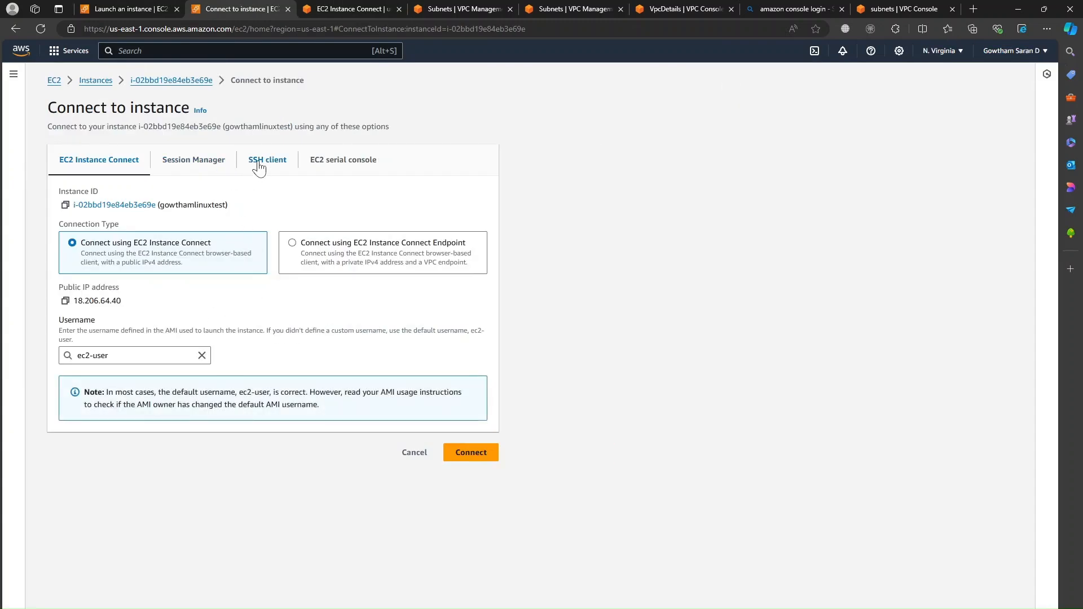
# Step: Show the SSH client instructions for glab.pem and launch Command Prompt via cmd beside them
pyautogui.click(259, 169)
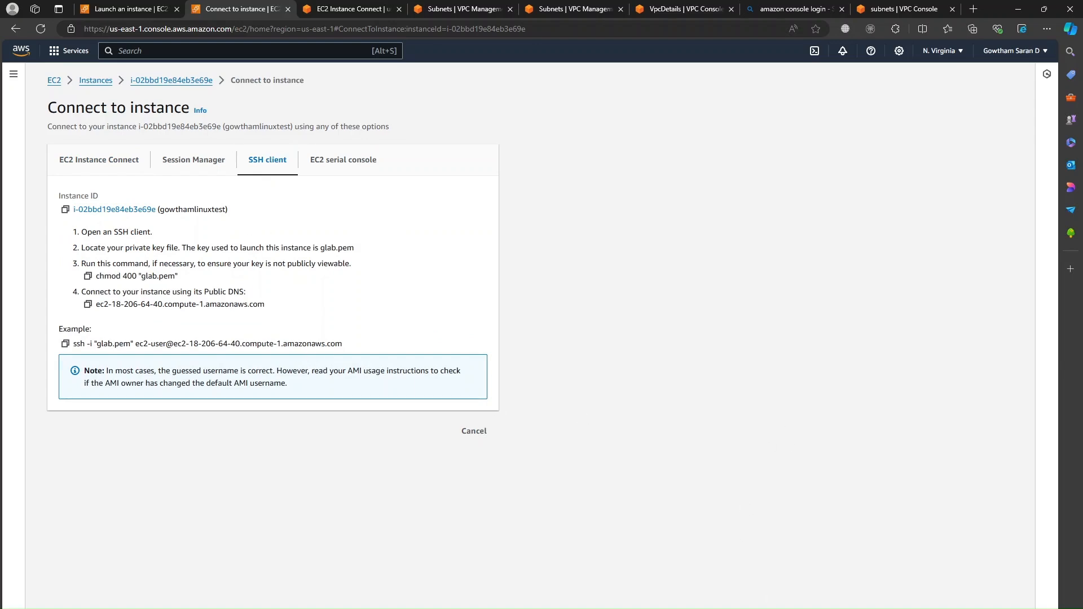
pyautogui.press('super')
pyautogui.write('cmd')
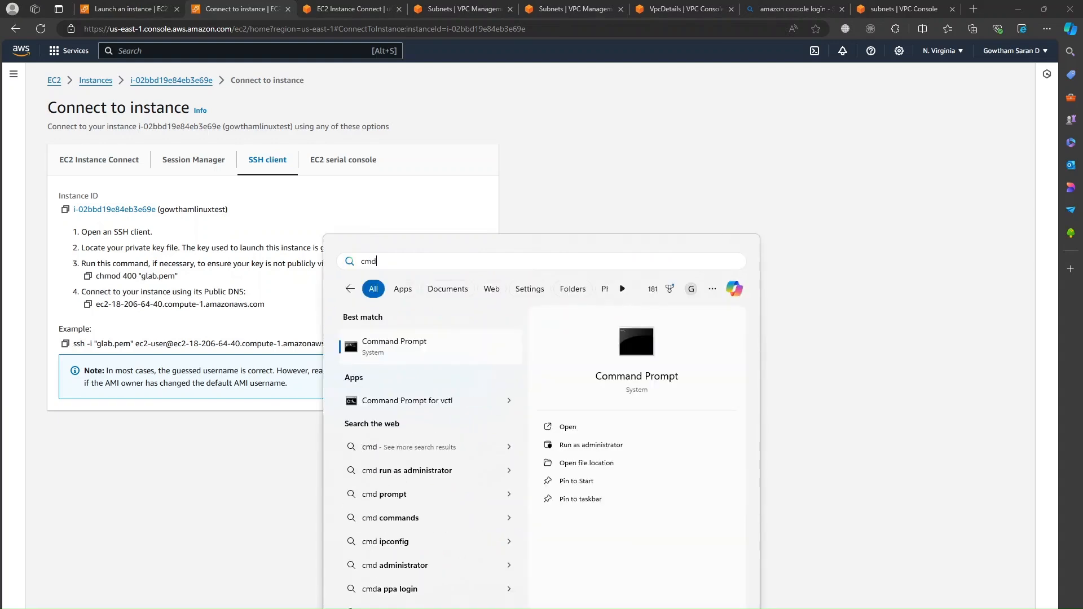
pyautogui.press('Return')
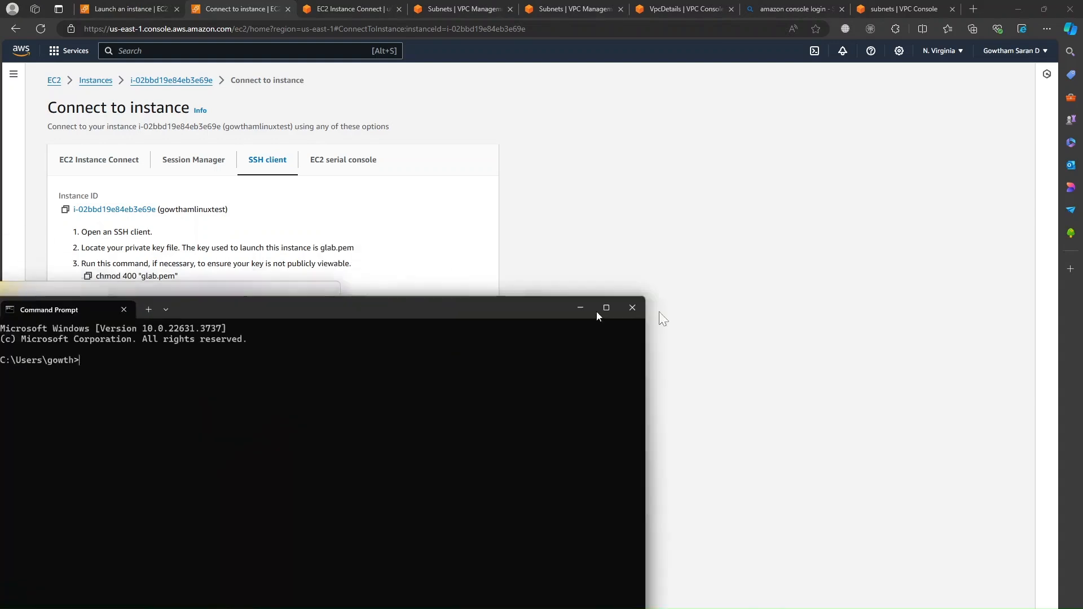
pyautogui.moveTo(451, 309); pyautogui.dragTo(783, 248)
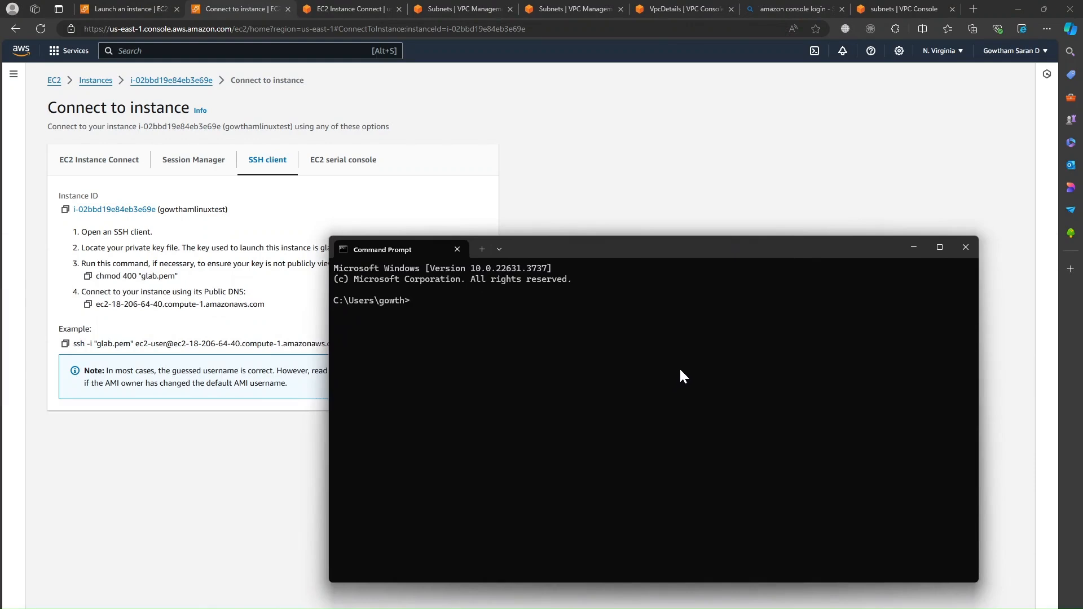
# Step: Change into c:\amazon EC2 lab and list its contents with dir /p
pyautogui.moveTo(563, 245); pyautogui.dragTo(574, 243)
pyautogui.write('cd ')
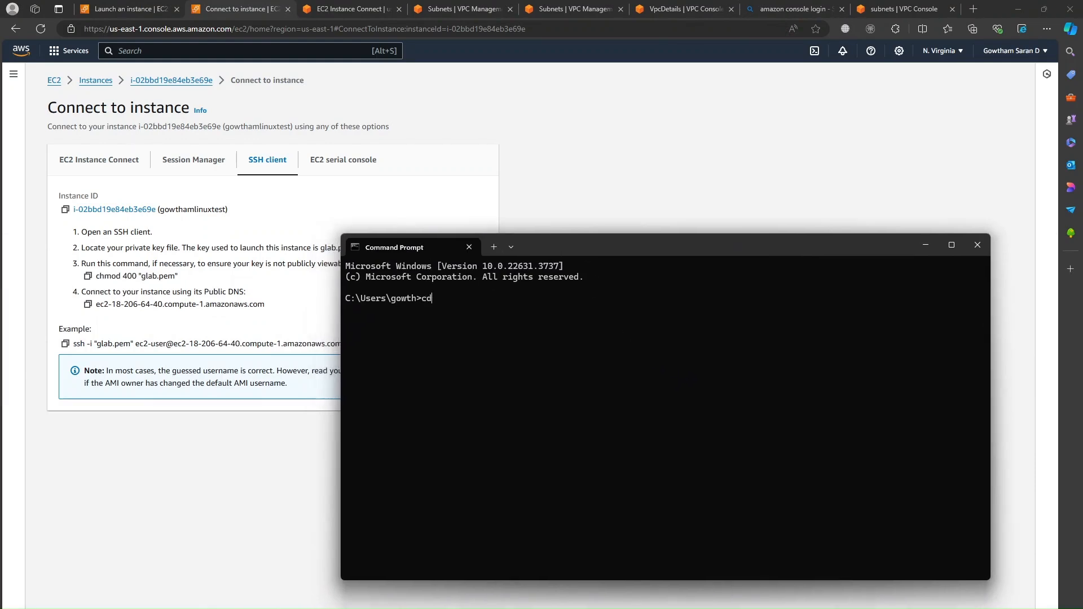
pyautogui.write('c:\\ema')
pyautogui.press('Tab')
pyautogui.press('Return')
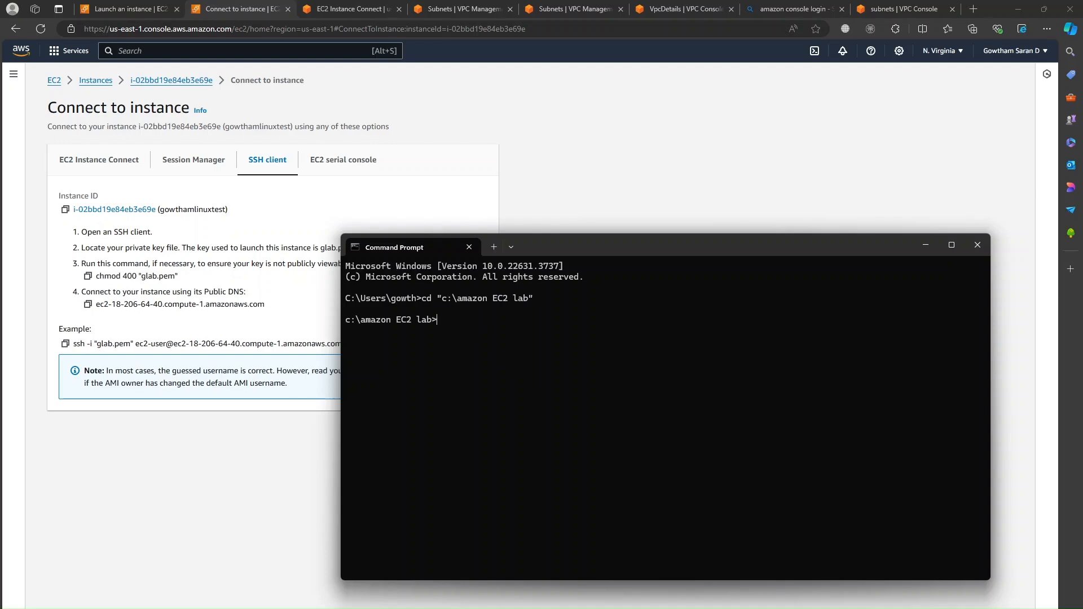
pyautogui.write('ls')
pyautogui.press('Return')
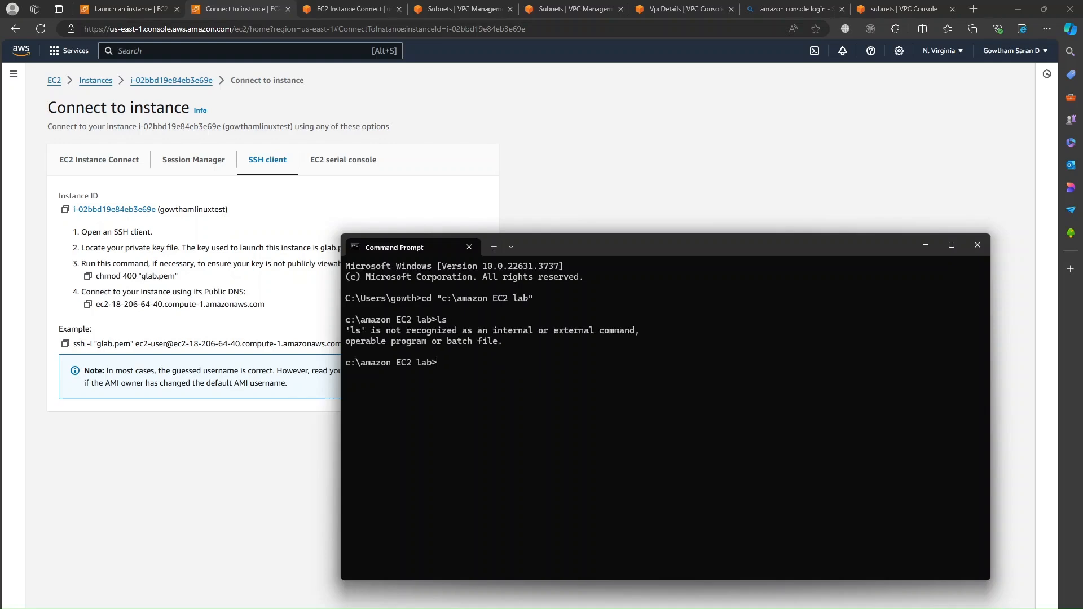
pyautogui.write('dir /p')
pyautogui.press('Return')
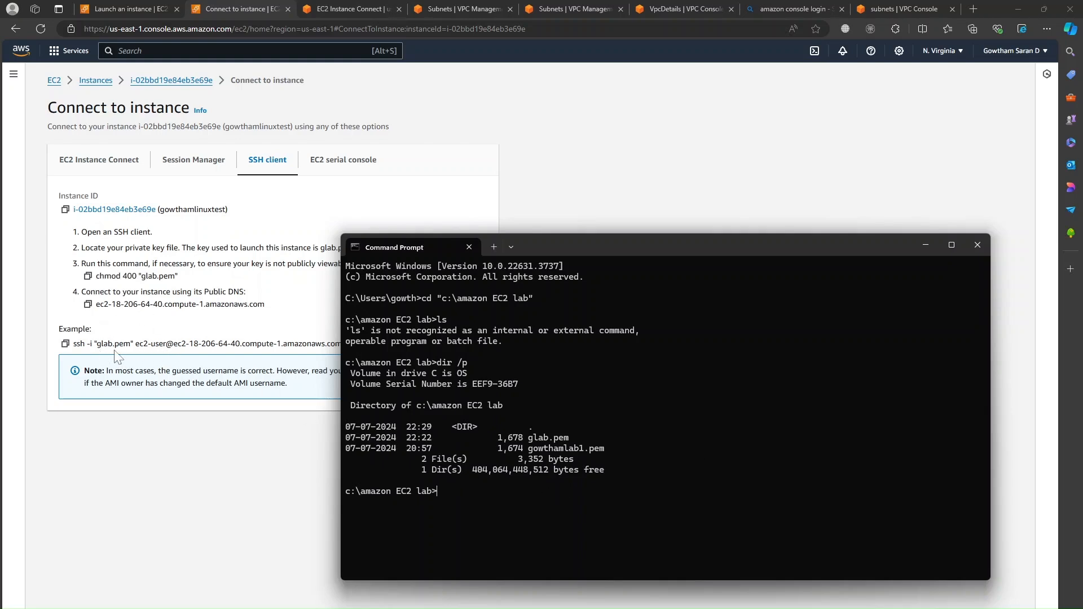
# Step: Run the copied example ssh command with glab.pem and accept the host key with yes
pyautogui.click(65, 343)
pyautogui.hotkey('alt', 'Tab')
pyautogui.hotkey('ctrl', 'v')
pyautogui.press('Return')
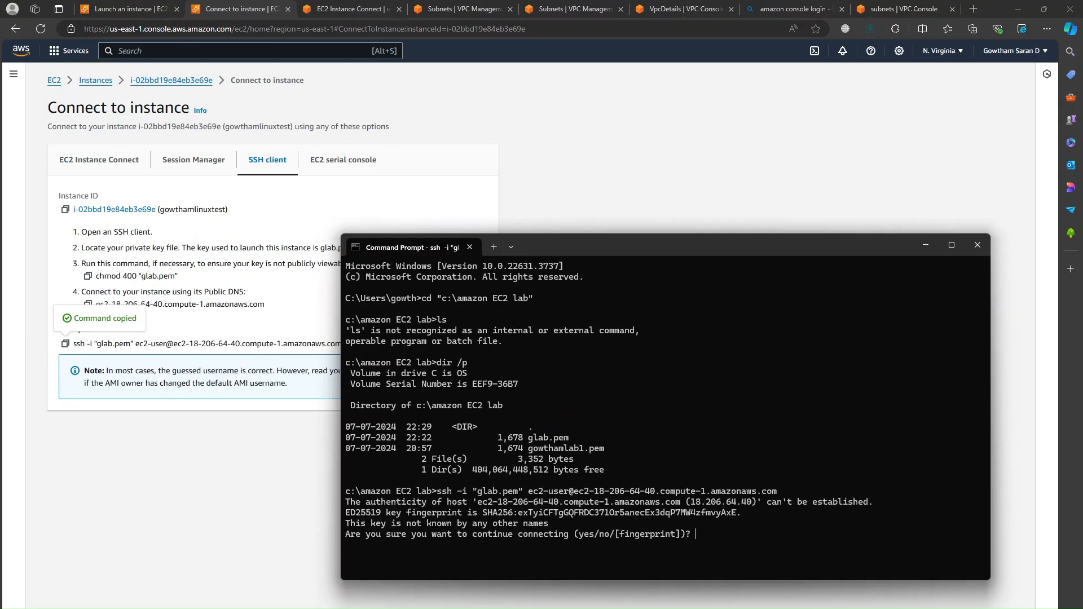
pyautogui.write('yes')
pyautogui.press('Return')
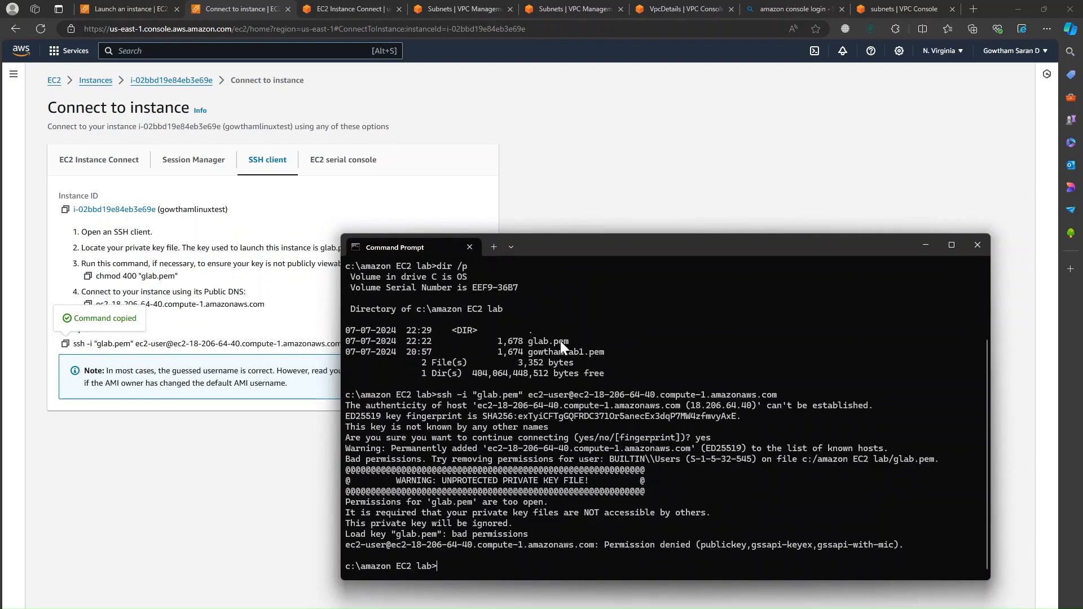
# Step: Highlight the key permissions too open error lines, then move the terminal aside
pyautogui.moveTo(573, 252); pyautogui.dragTo(466, 128)
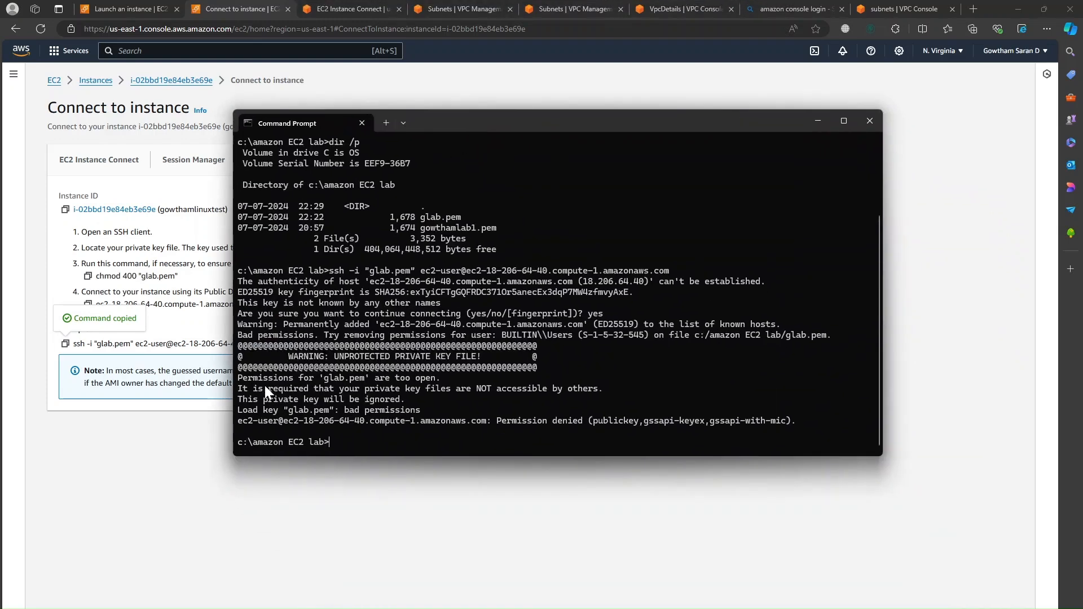
pyautogui.moveTo(239, 381); pyautogui.dragTo(431, 377)
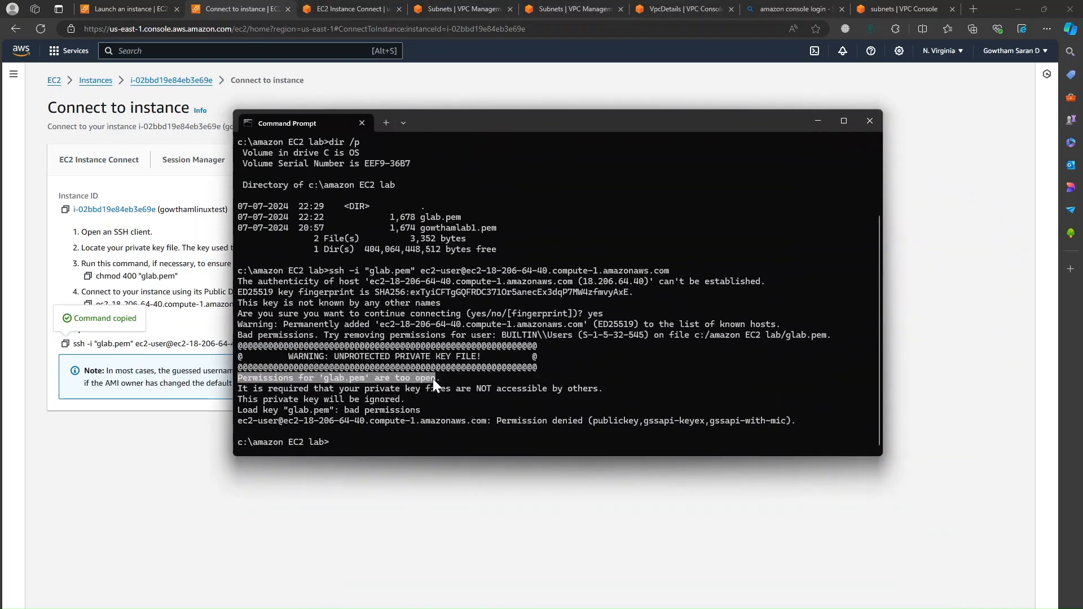
pyautogui.moveTo(238, 391); pyautogui.dragTo(411, 391)
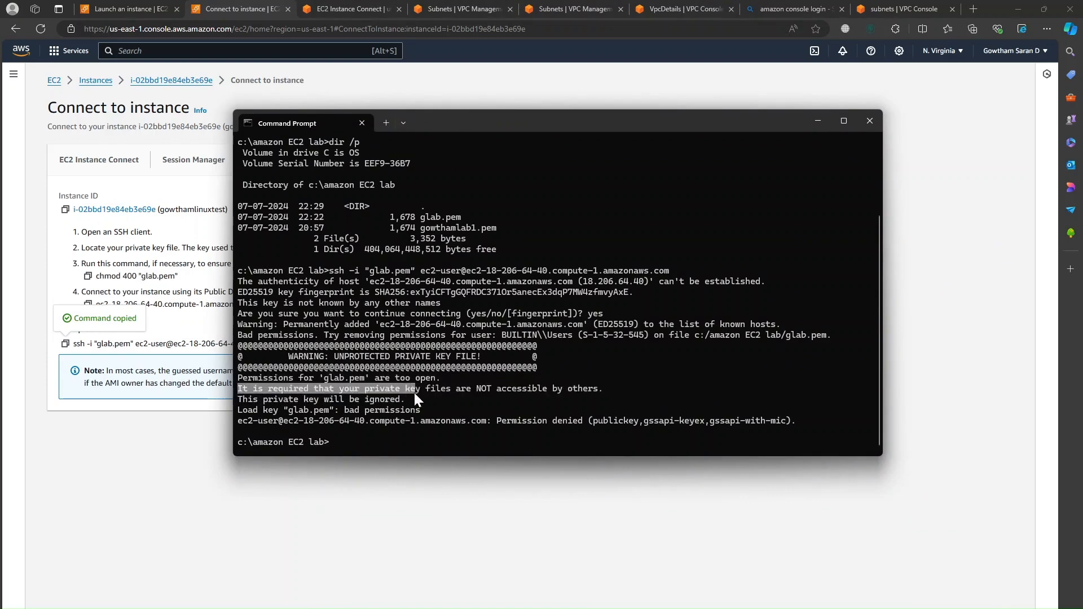
pyautogui.moveTo(479, 391); pyautogui.dragTo(405, 399)
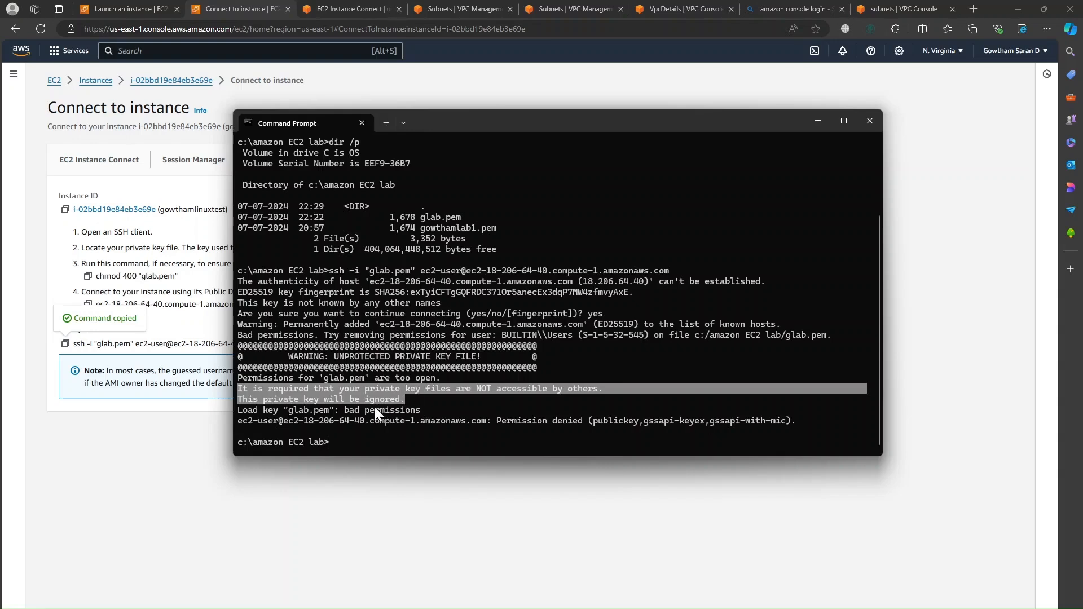
pyautogui.click(475, 421)
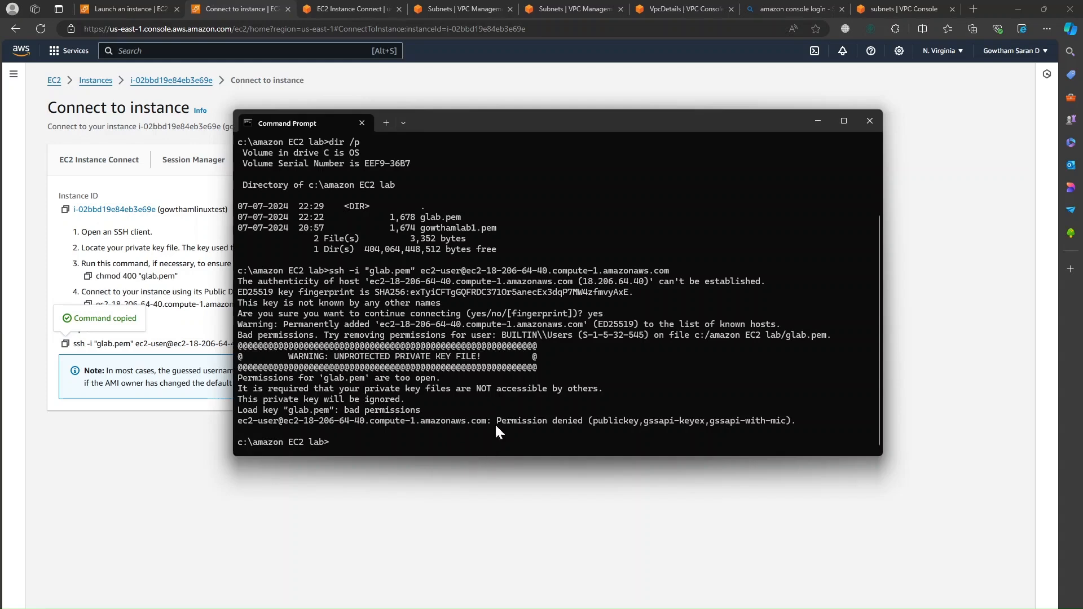
pyautogui.moveTo(426, 123); pyautogui.dragTo(594, 222)
# Step: Highlight the chmod 400 "glab.pem" fix, maximize Command Prompt, and switch to OneNote
pyautogui.click(165, 474)
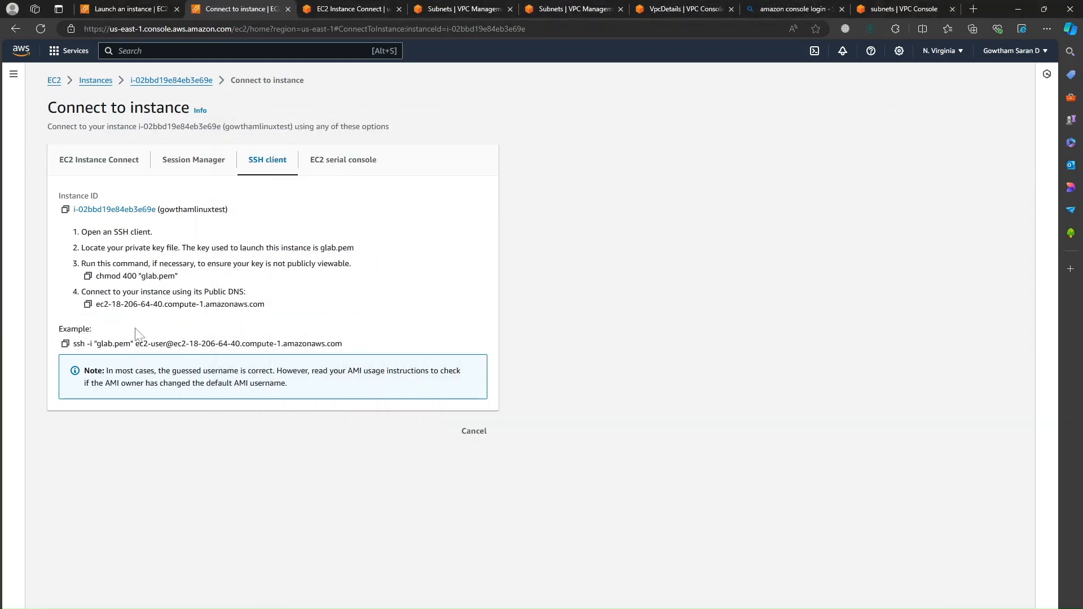
pyautogui.moveTo(96, 276); pyautogui.dragTo(175, 278)
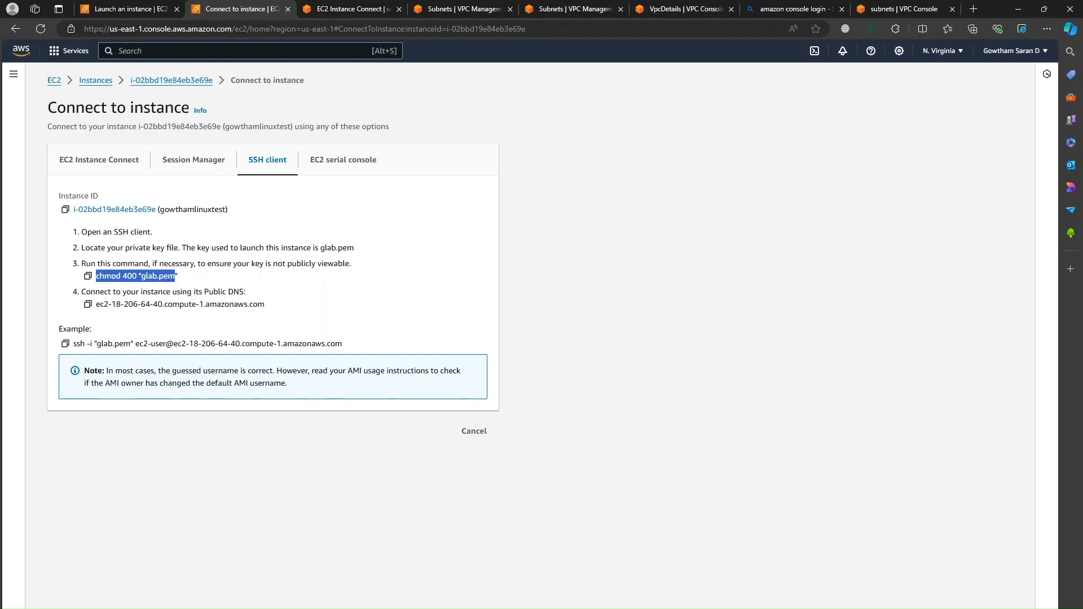
pyautogui.hotkey('alt', 'Tab')
pyautogui.moveTo(638, 218); pyautogui.dragTo(519, 102)
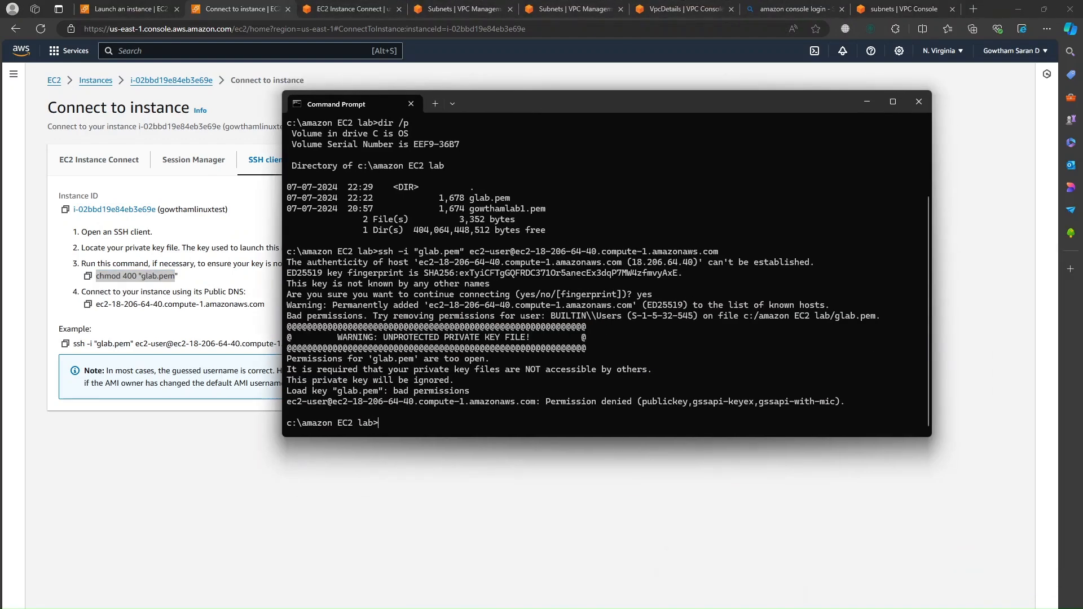
pyautogui.doubleClick(674, 105)
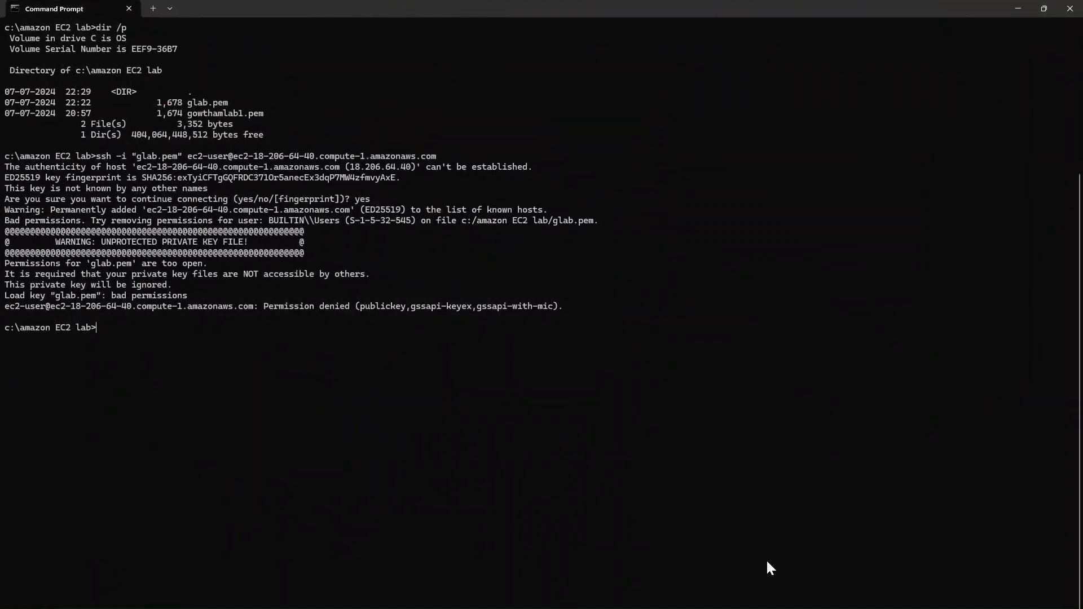
pyautogui.hotkey('alt', 'Tab')
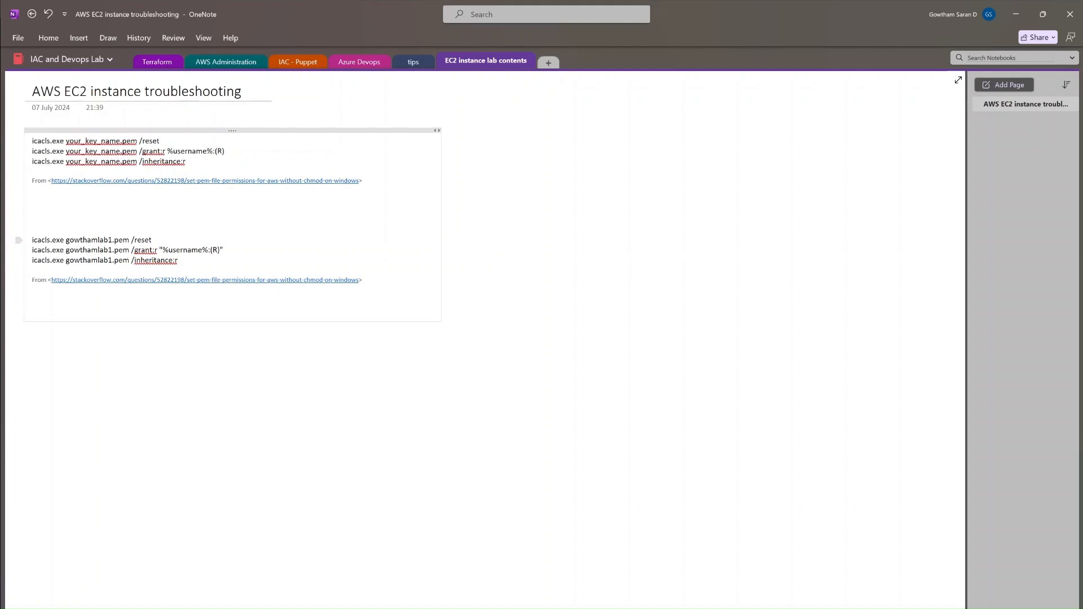
pyautogui.click(112, 240)
pyautogui.moveTo(66, 240); pyautogui.dragTo(113, 240)
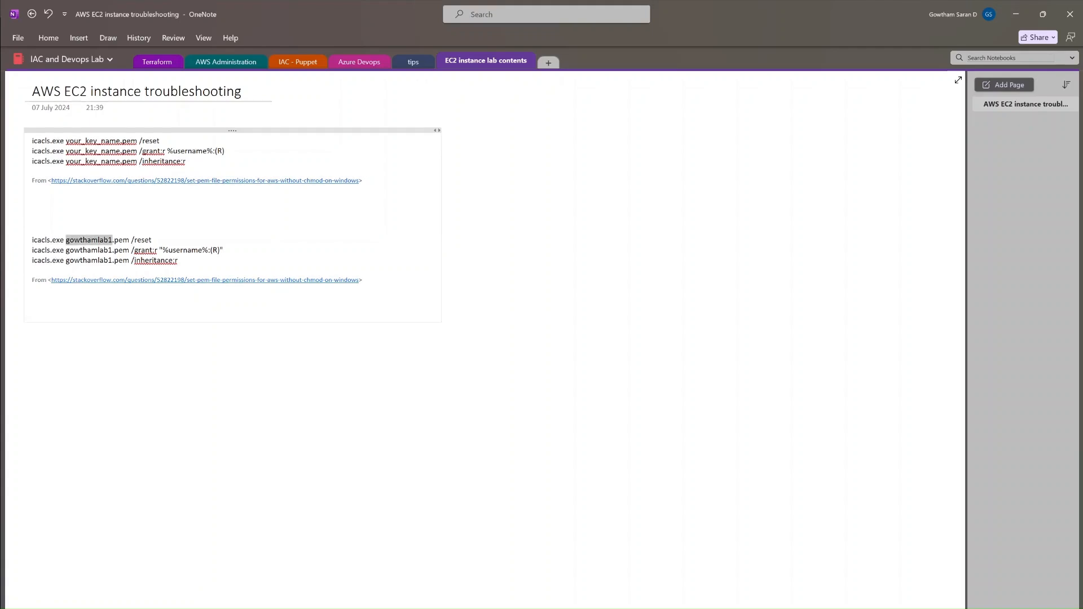
# Step: Copy the name 'glab' from glab.pem's rename field in File Explorer, then minimize the folder
pyautogui.click(513, 582)
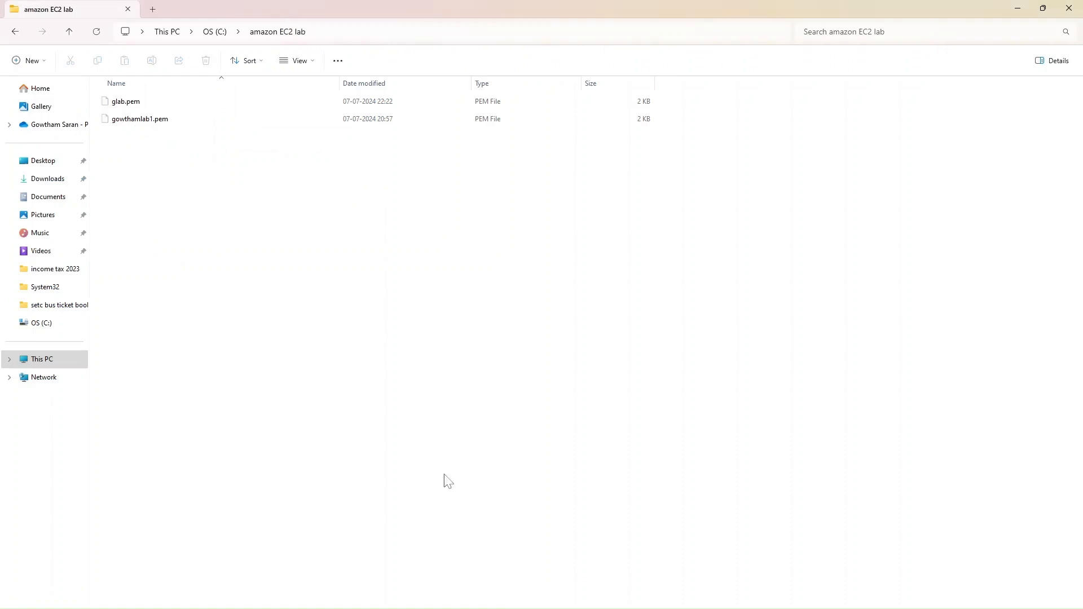
pyautogui.click(131, 102)
pyautogui.rightClick(132, 102)
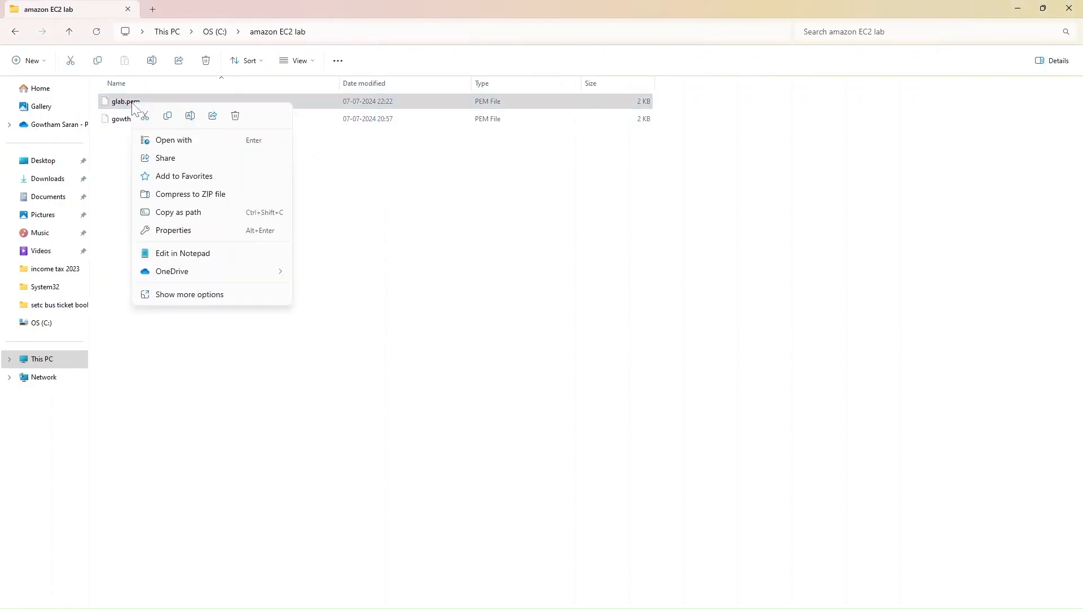
pyautogui.click(190, 115)
pyautogui.hotkey('ctrl', 'c')
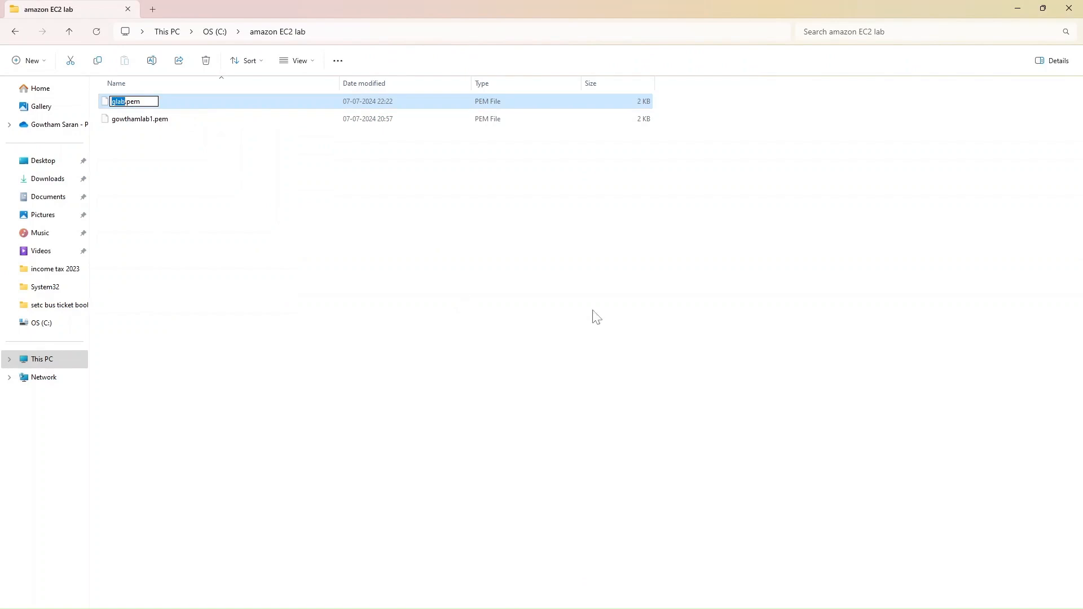
pyautogui.click(1017, 8)
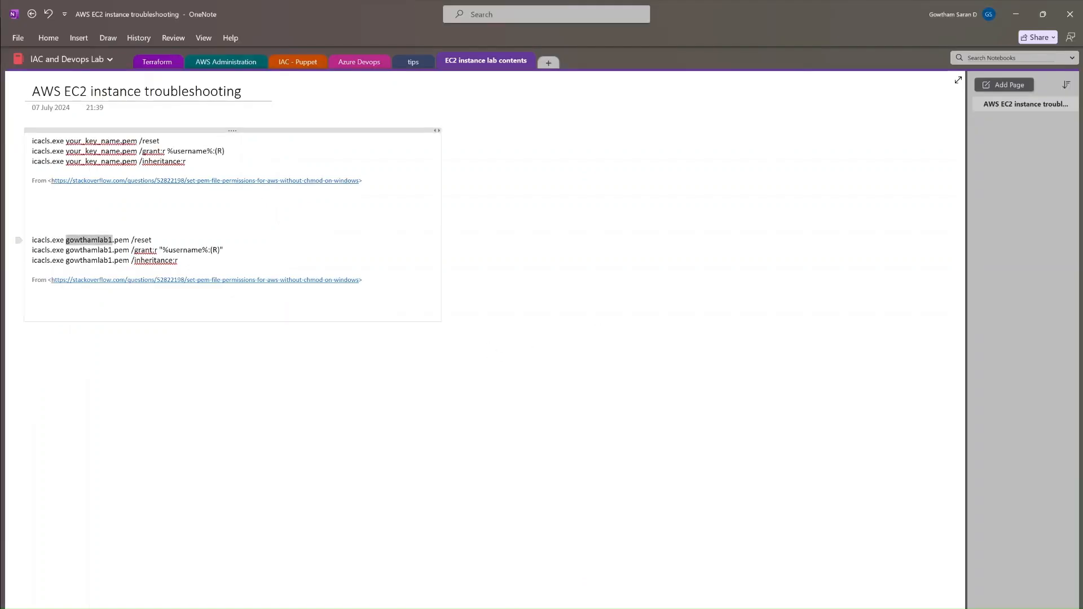
# Step: Replace gowthamlab1 with glab in all three OneNote icacls commands
pyautogui.click(104, 241)
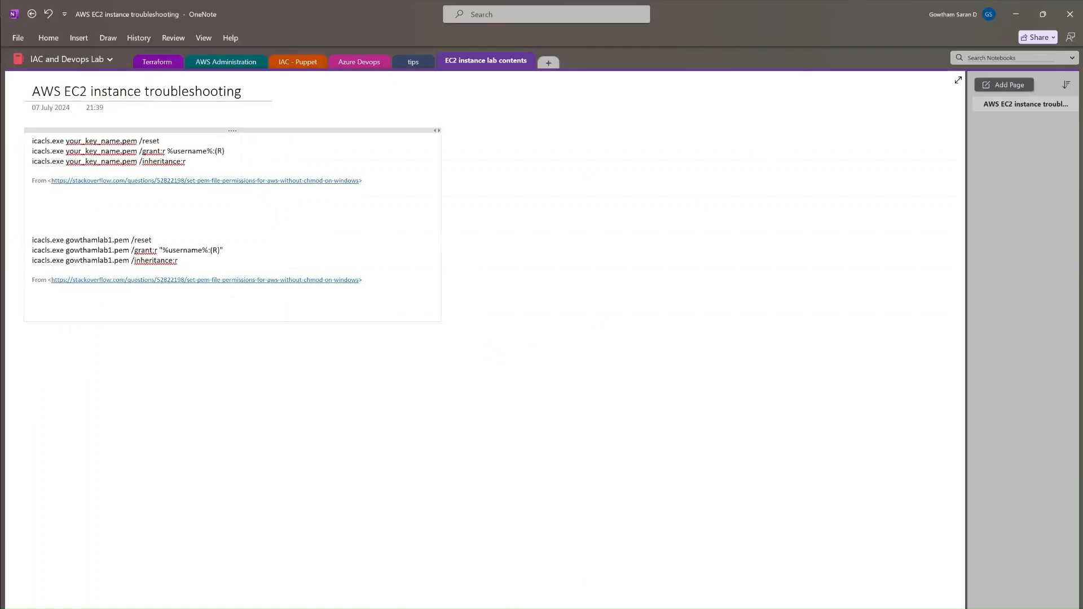
pyautogui.press('BackSpace')
pyautogui.press('BackSpace')
pyautogui.press('BackSpace')
pyautogui.press('BackSpace')
pyautogui.press('BackSpace')
pyautogui.press('BackSpace')
pyautogui.press('BackSpace')
pyautogui.press('BackSpace')
pyautogui.press('BackSpace')
pyautogui.press('BackSpace')
pyautogui.press('BackSpace')
pyautogui.hotkey('ctrl', 'v')
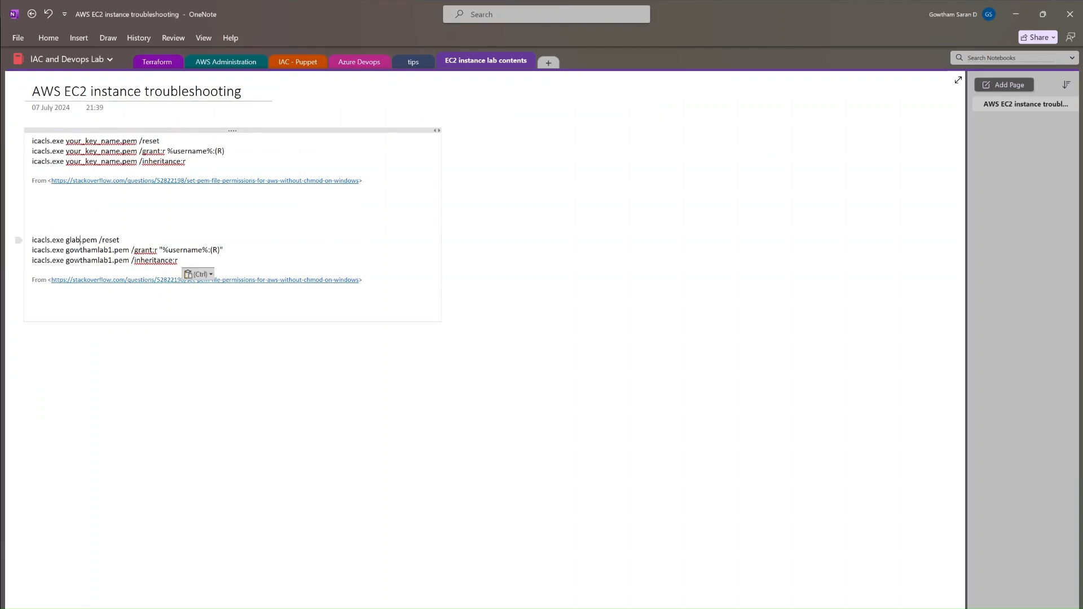
pyautogui.click(113, 251)
pyautogui.press('BackSpace')
pyautogui.press('BackSpace')
pyautogui.press('BackSpace')
pyautogui.press('BackSpace')
pyautogui.press('BackSpace')
pyautogui.press('BackSpace')
pyautogui.press('BackSpace')
pyautogui.press('BackSpace')
pyautogui.press('BackSpace')
pyautogui.press('BackSpace')
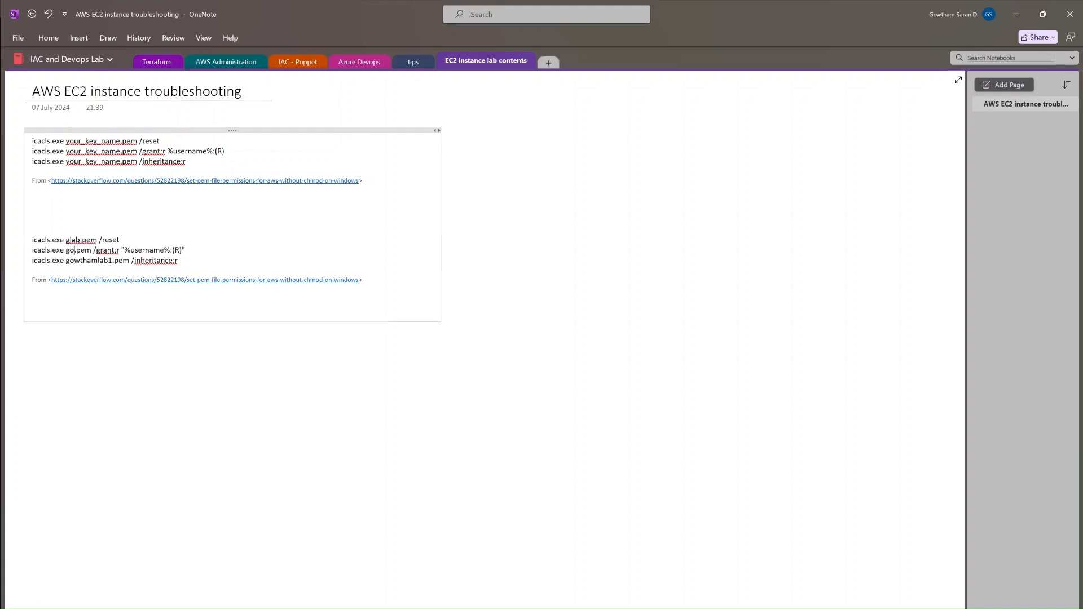
pyautogui.press('BackSpace')
pyautogui.hotkey('ctrl', 'v')
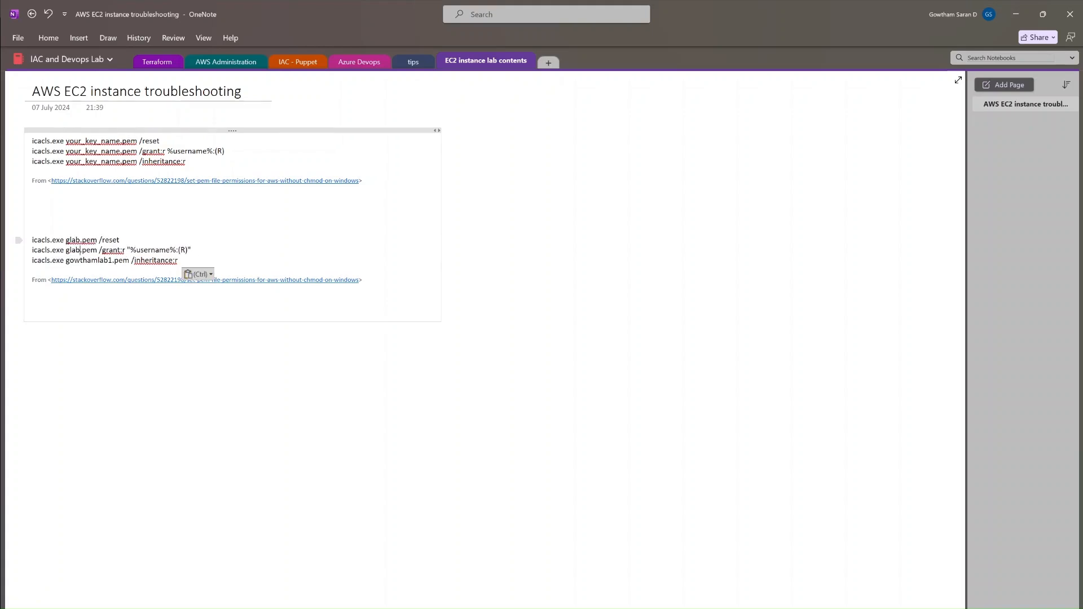
pyautogui.press('BackSpace')
pyautogui.press('BackSpace')
pyautogui.press('BackSpace')
pyautogui.press('BackSpace')
pyautogui.press('BackSpace')
pyautogui.press('BackSpace')
pyautogui.press('BackSpace')
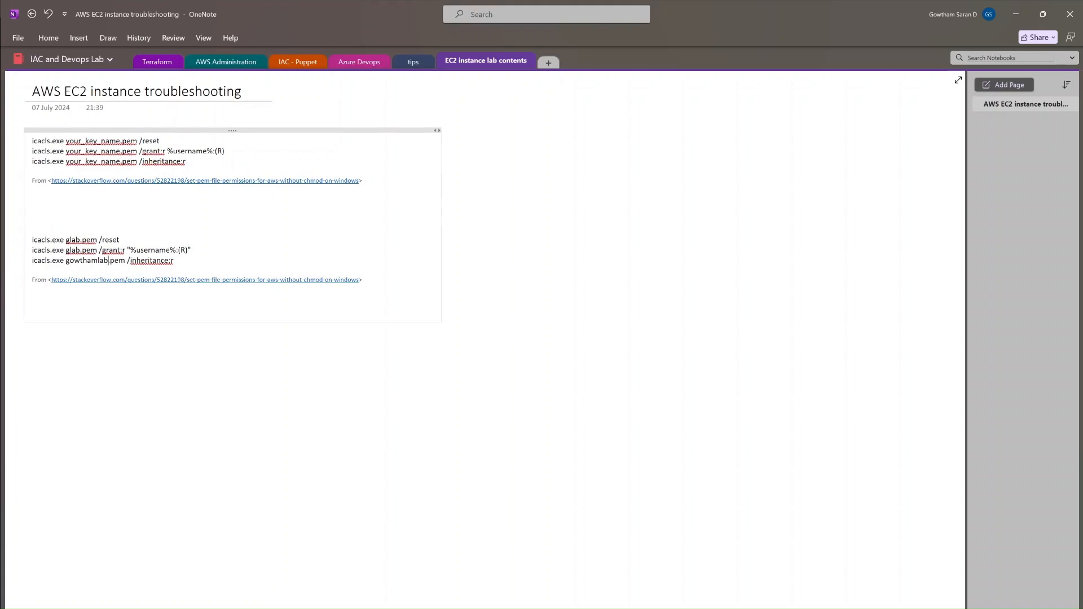
pyautogui.press('BackSpace')
pyautogui.press('BackSpace')
pyautogui.press('BackSpace')
pyautogui.press('BackSpace')
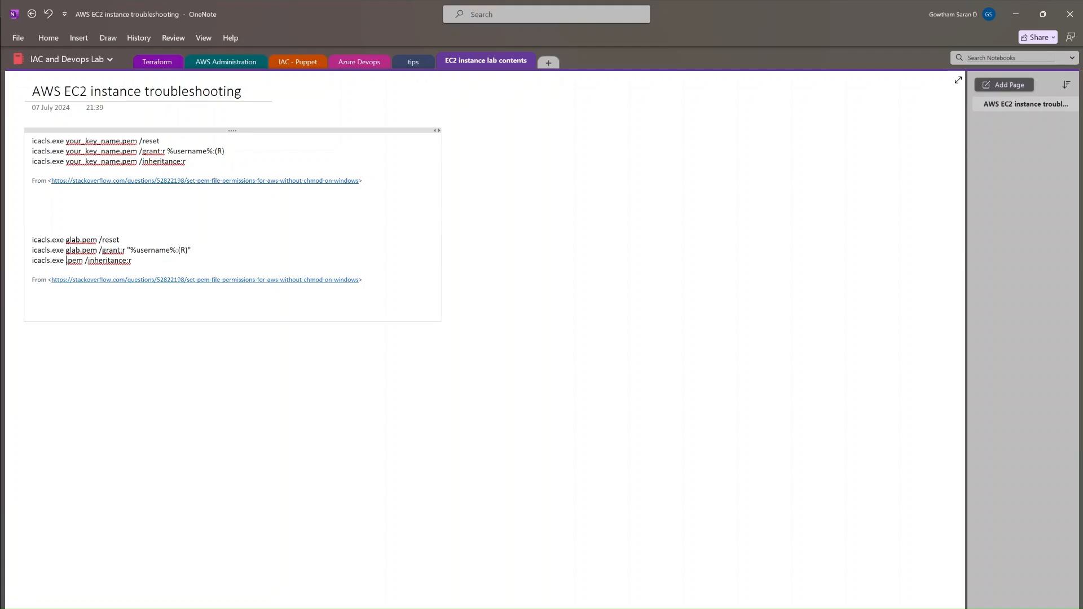
pyautogui.write('glab')
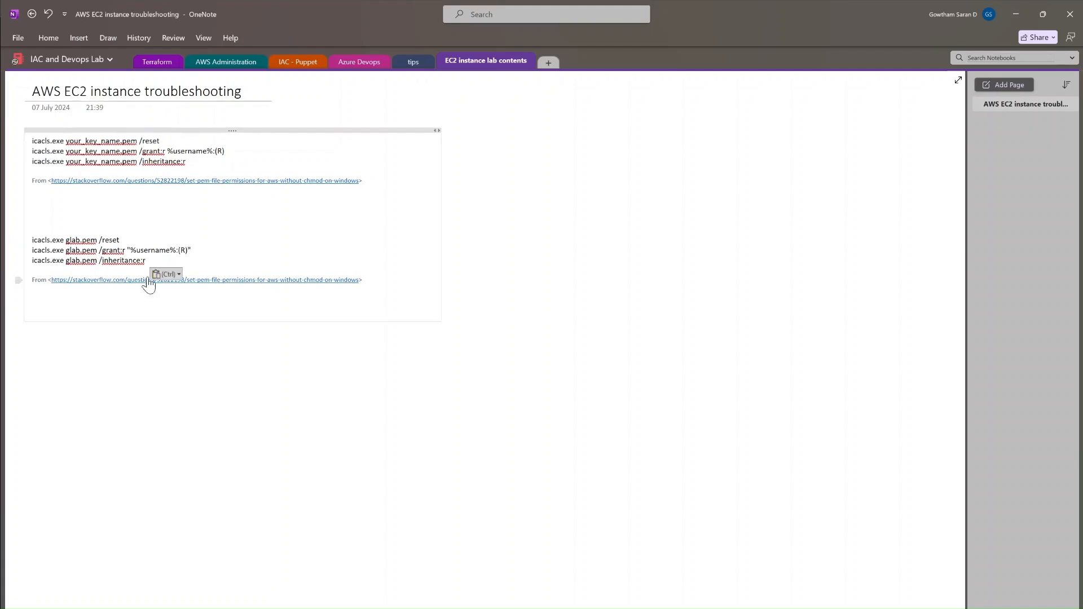
# Step: Copy the icacls glab.pem /reset line and paste it into Command Prompt
pyautogui.moveTo(119, 240); pyautogui.dragTo(33, 240)
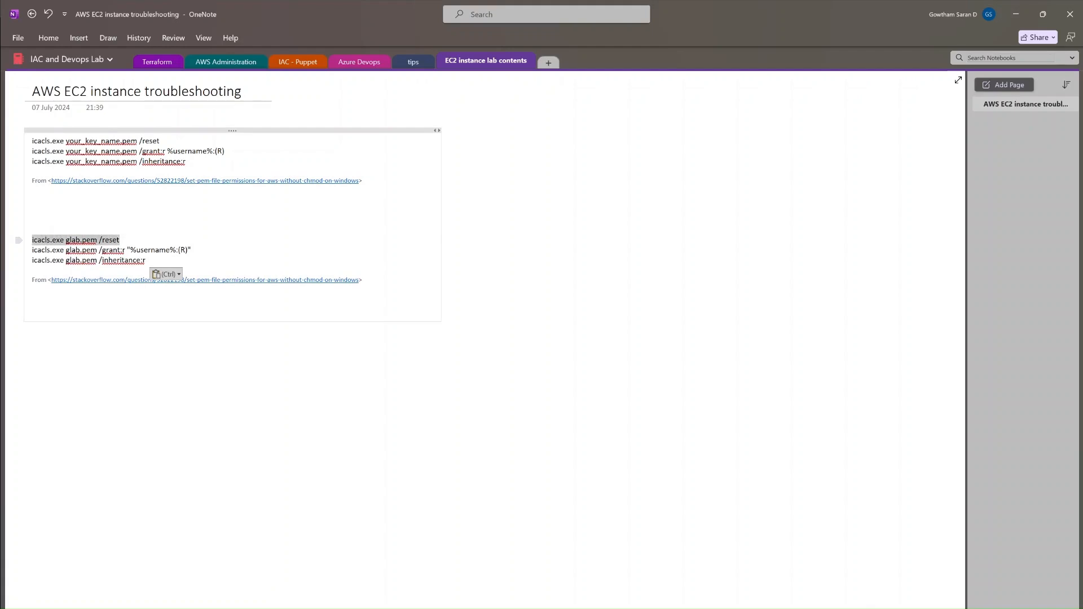
pyautogui.rightClick(69, 238)
pyautogui.click(99, 263)
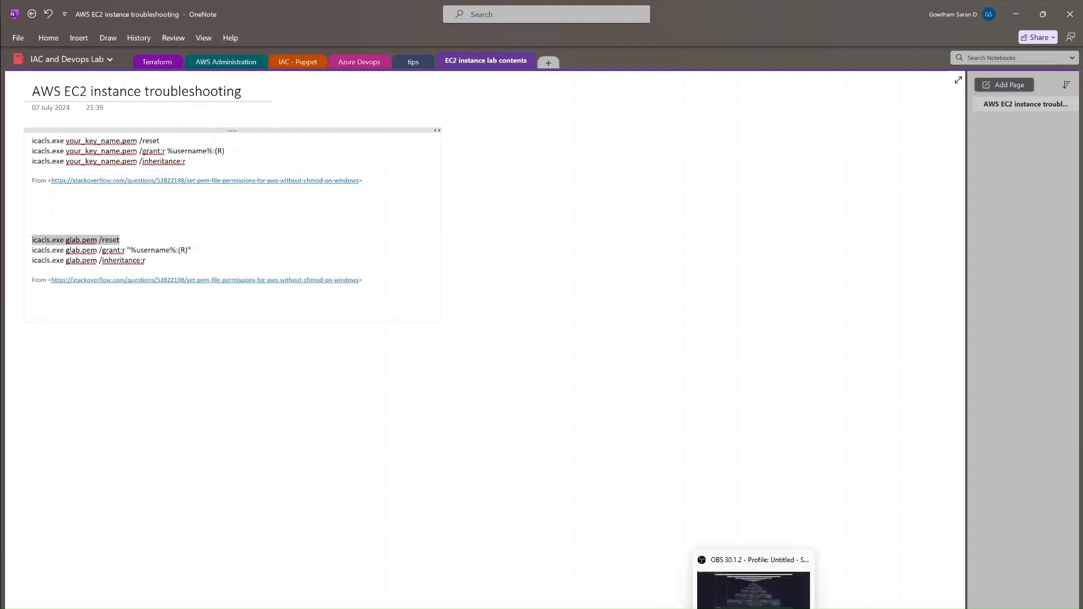
pyautogui.hotkey('alt', 'Tab')
pyautogui.hotkey('ctrl', 'v')
# Step: Run the /reset command, then copy and run icacls /grant:r on glab.pem
pyautogui.press('Return')
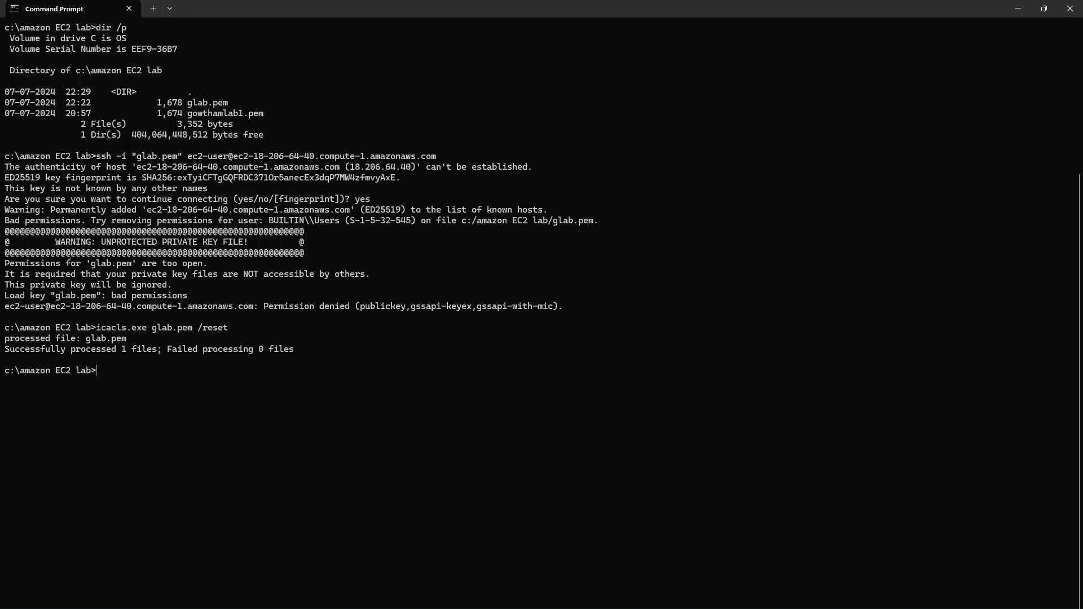
pyautogui.hotkey('alt', 'Tab')
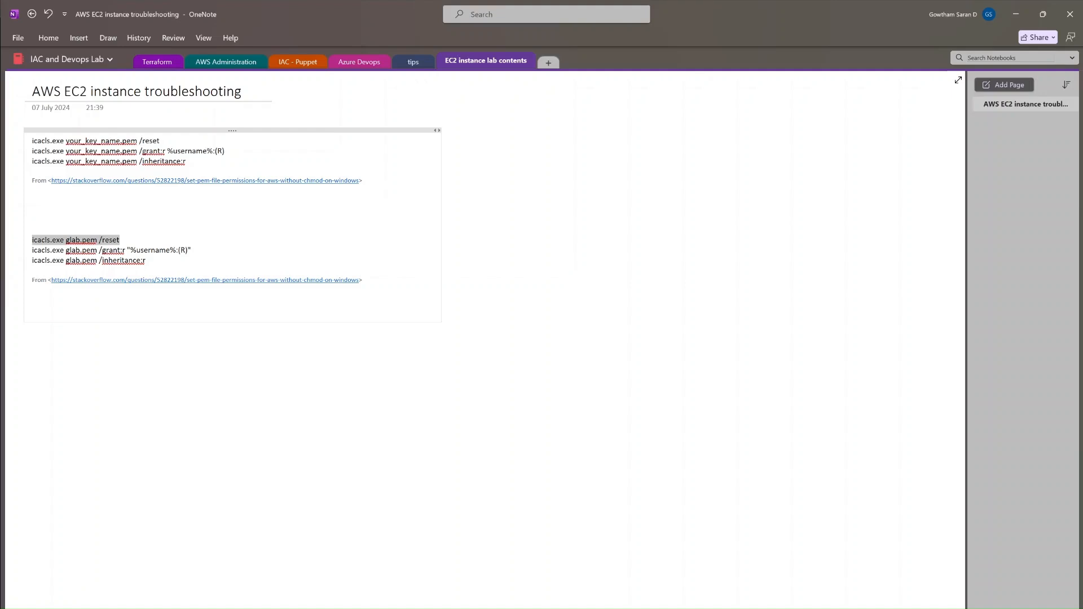
pyautogui.moveTo(192, 250); pyautogui.dragTo(32, 251)
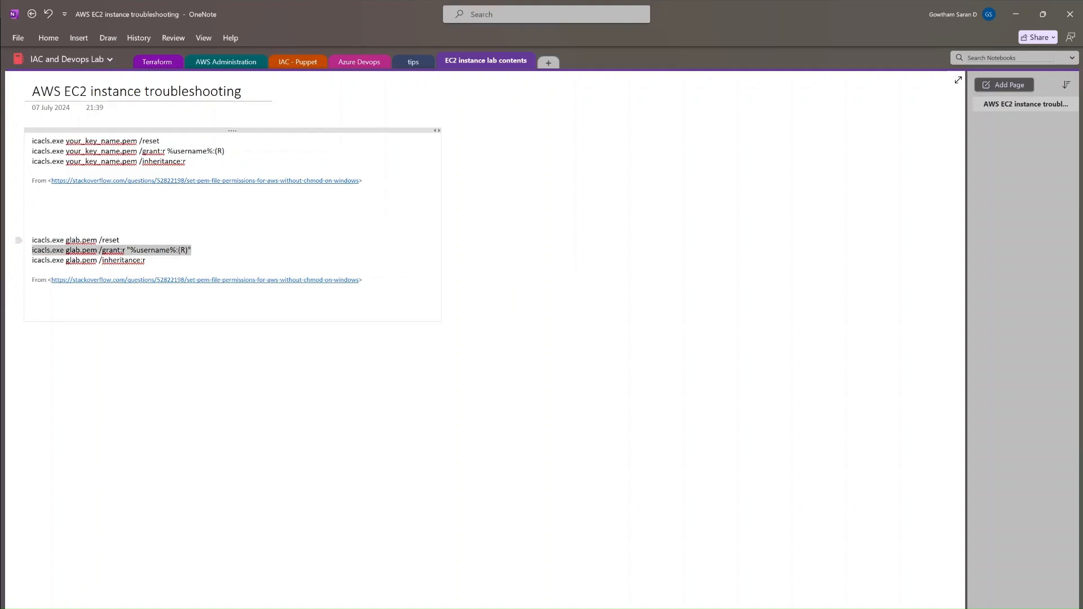
pyautogui.hotkey('ctrl', 'c')
pyautogui.hotkey('alt', 'Tab')
pyautogui.hotkey('ctrl', 'v')
pyautogui.press('Return')
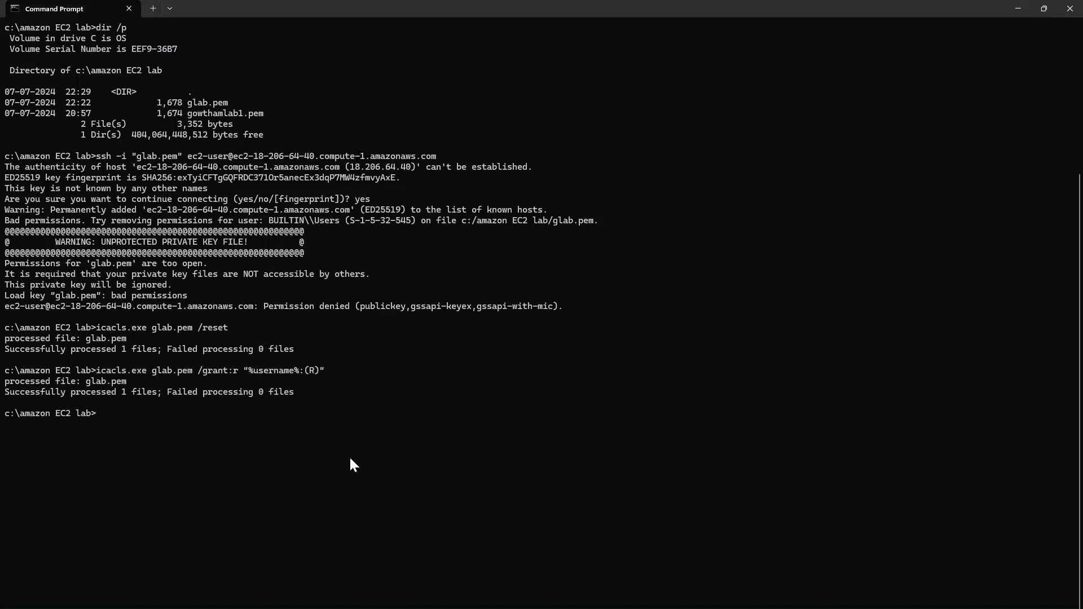
# Step: Copy and run icacls /inheritance:r on glab.pem, then recall the earlier ssh command
pyautogui.hotkey('alt', 'Tab')
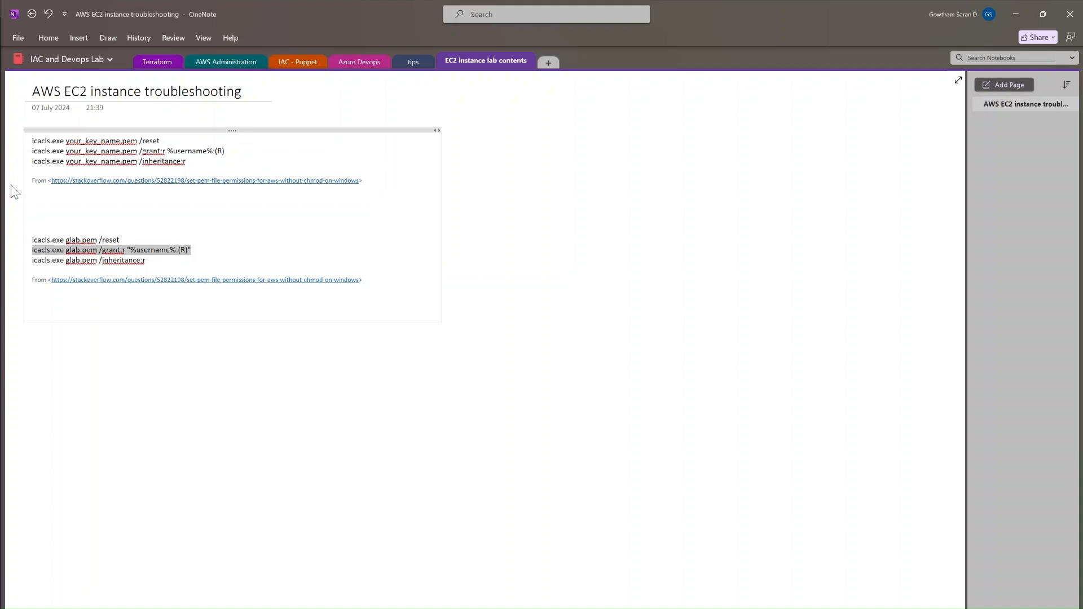
pyautogui.moveTo(146, 260); pyautogui.dragTo(31, 260)
pyautogui.hotkey('ctrl', 'c')
pyautogui.hotkey('alt', 'Tab')
pyautogui.hotkey('ctrl', 'v')
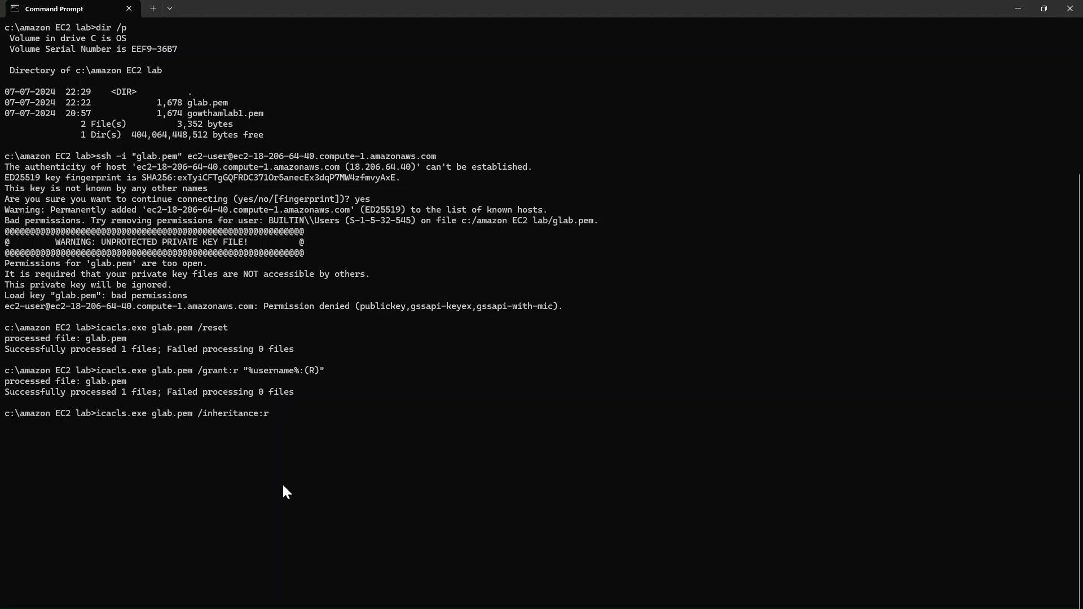
pyautogui.press('Return')
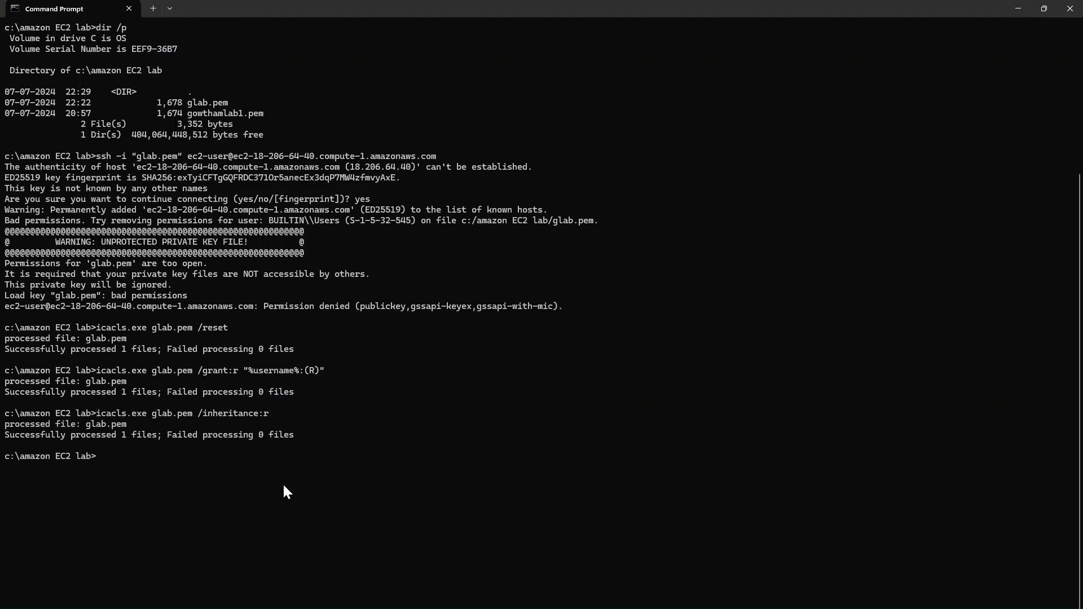
pyautogui.press('Up')
pyautogui.press('Up')
pyautogui.press('Up')
pyautogui.press('Up')
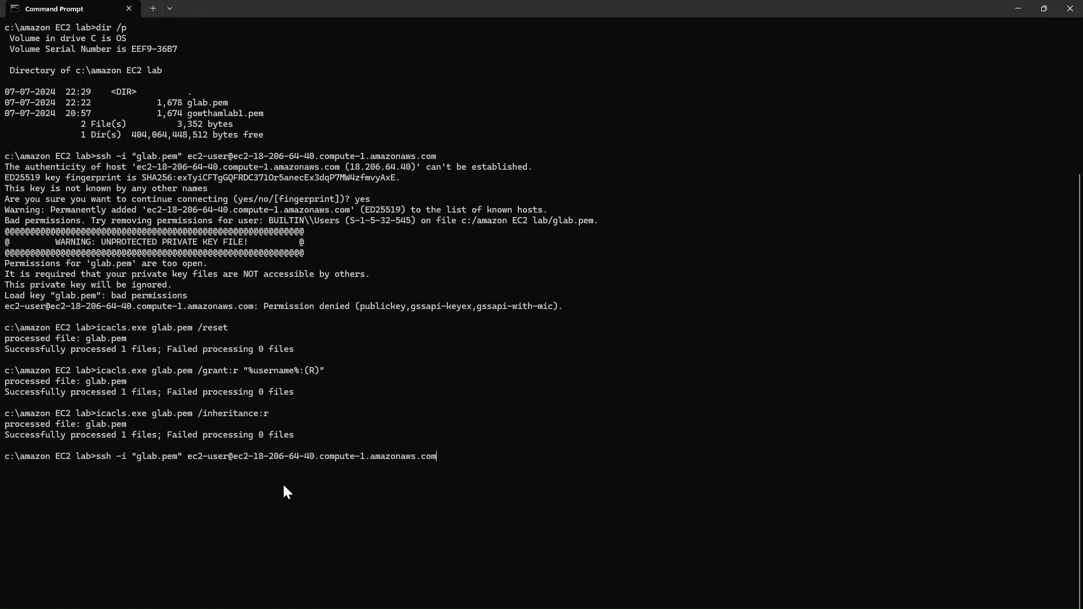
# Step: Log in over ssh with glab.pem and confirm hostname ip-172-31-1-4.ec2.internal
pyautogui.press('Return')
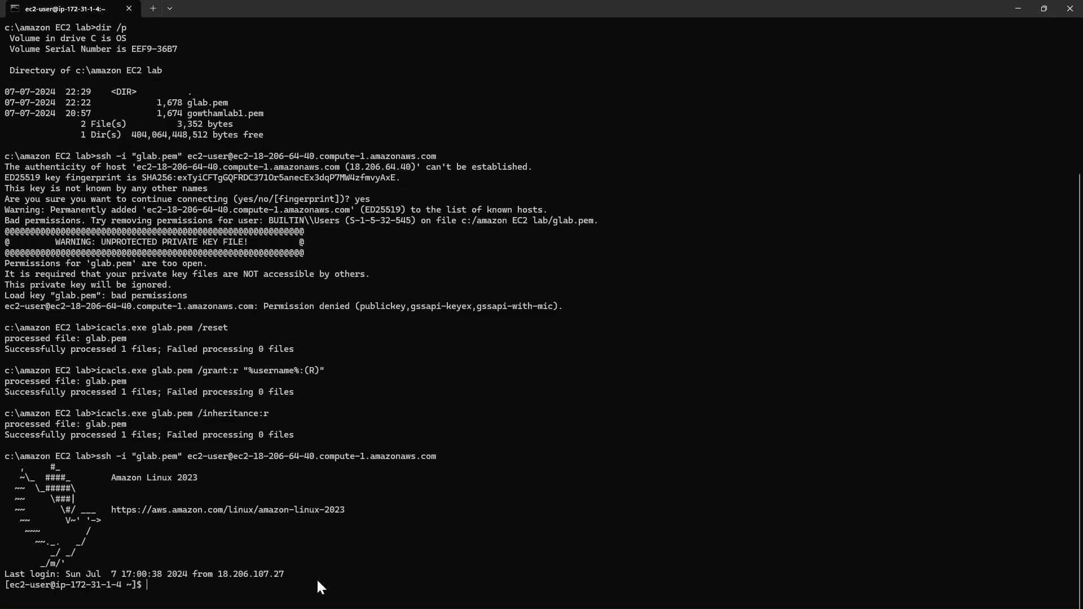
pyautogui.write('hostname')
pyautogui.press('Return')
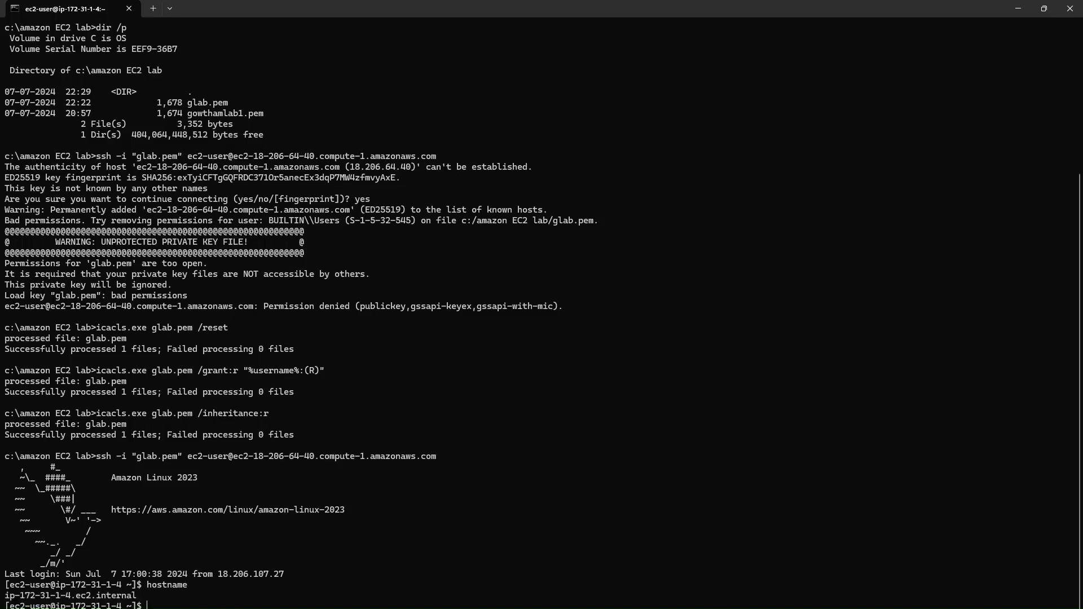
pyautogui.hotkey('alt', 'Tab')
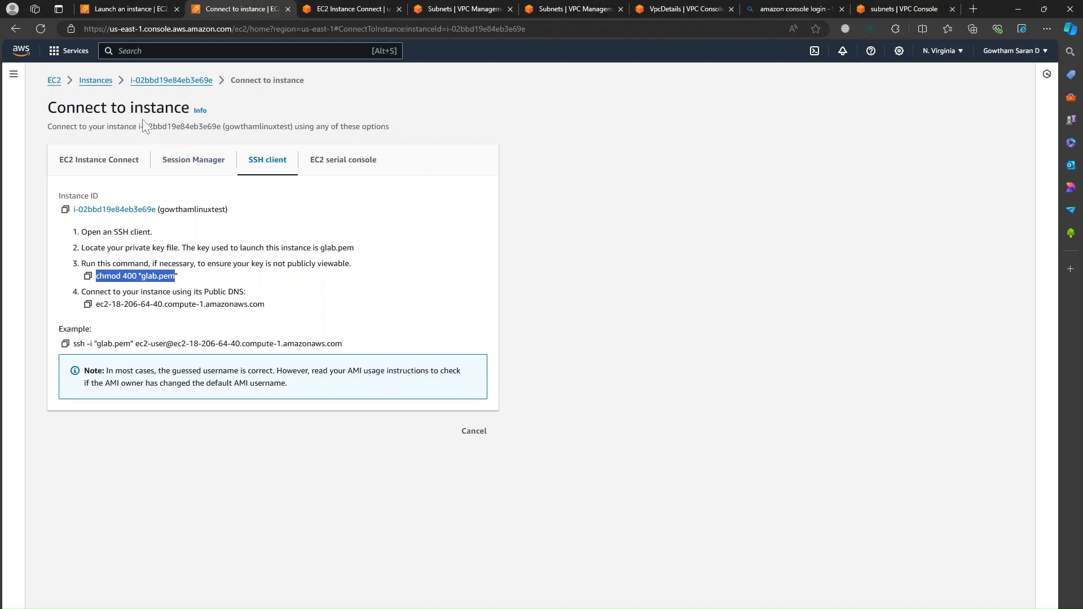
# Step: Search for VPC, open Route tables, and open the route table's details
pyautogui.click(77, 58)
pyautogui.click(118, 51)
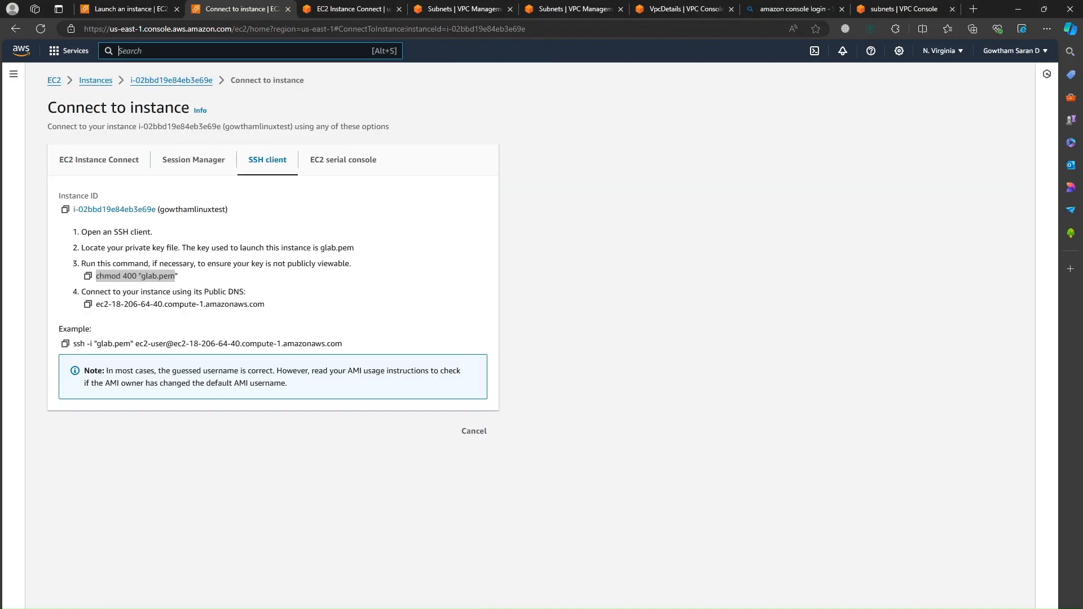
pyautogui.write('VPC')
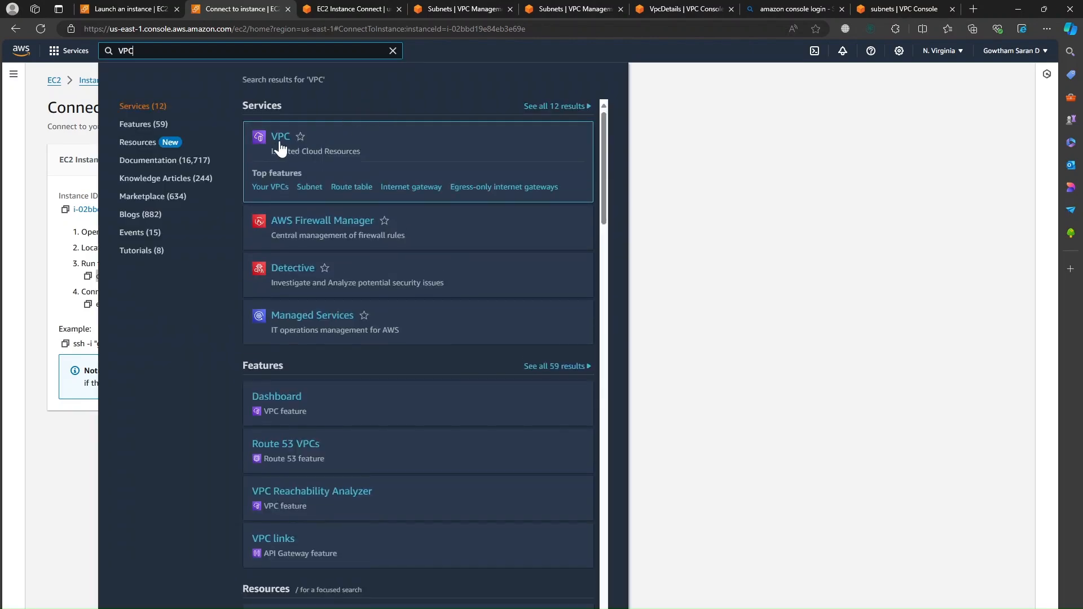
pyautogui.click(279, 141)
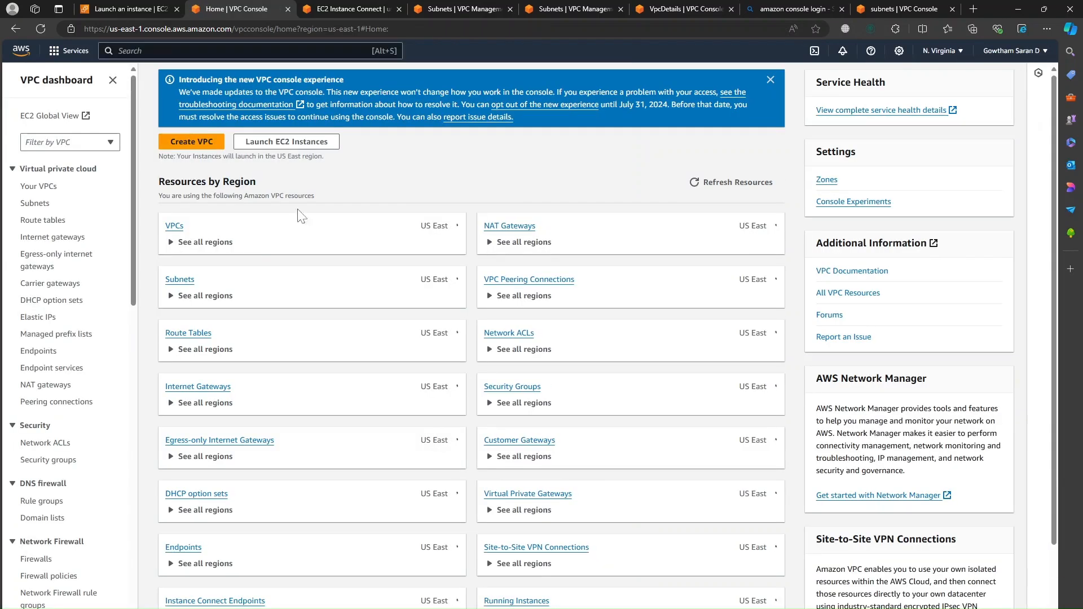
pyautogui.click(34, 220)
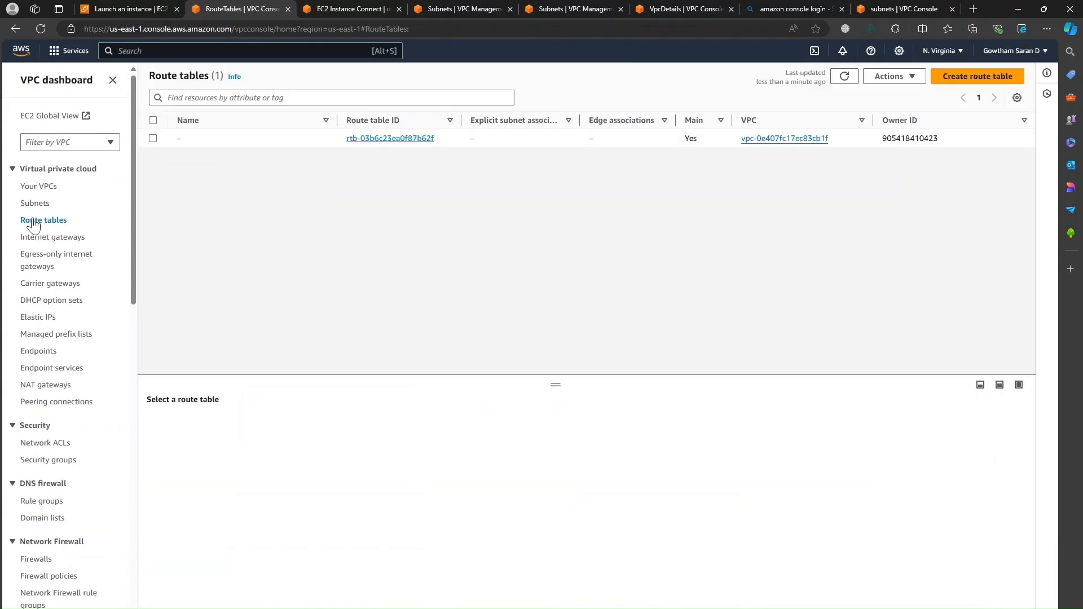
pyautogui.click(374, 139)
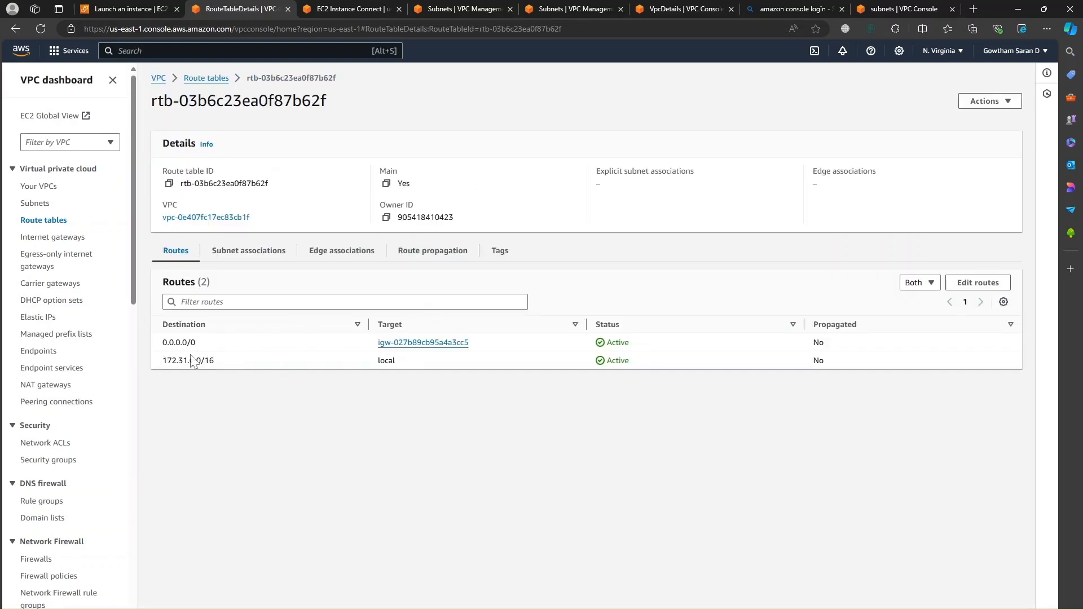
# Step: Review the local 172.31.0.0/16 and 0.0.0.0/0 routes, view Edit routes, then return to Route tables
pyautogui.moveTo(161, 361); pyautogui.dragTo(227, 363)
pyautogui.moveTo(529, 374); pyautogui.dragTo(652, 365)
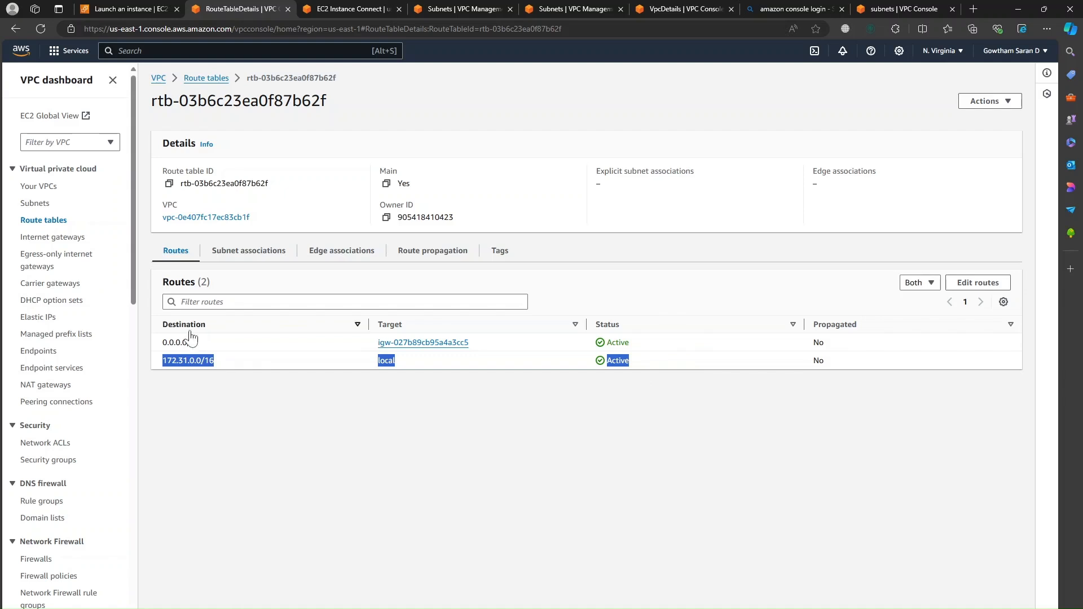
pyautogui.moveTo(162, 343); pyautogui.dragTo(334, 350)
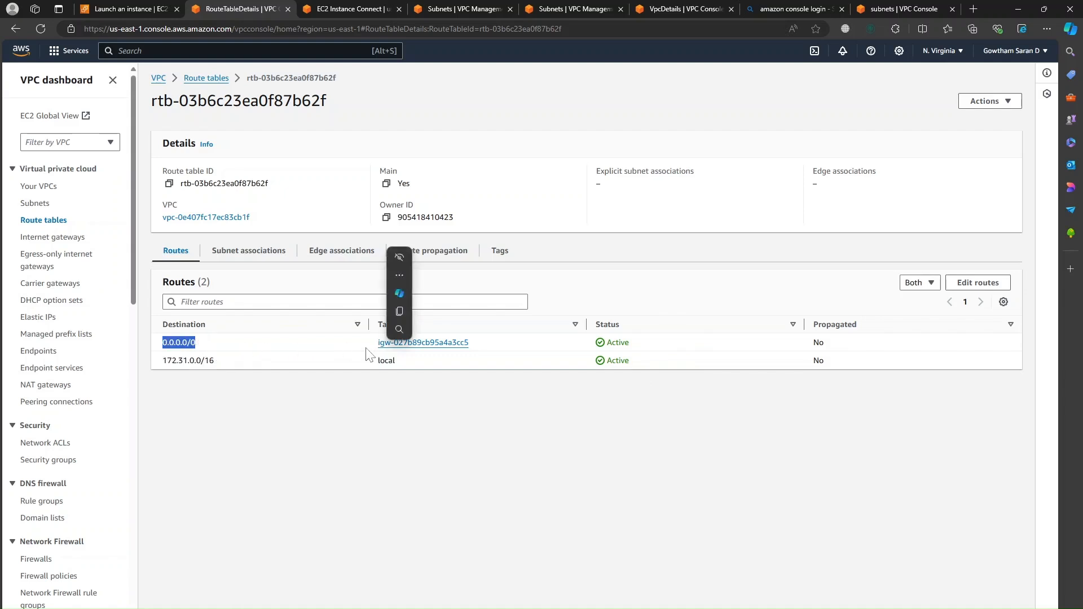
pyautogui.click(699, 476)
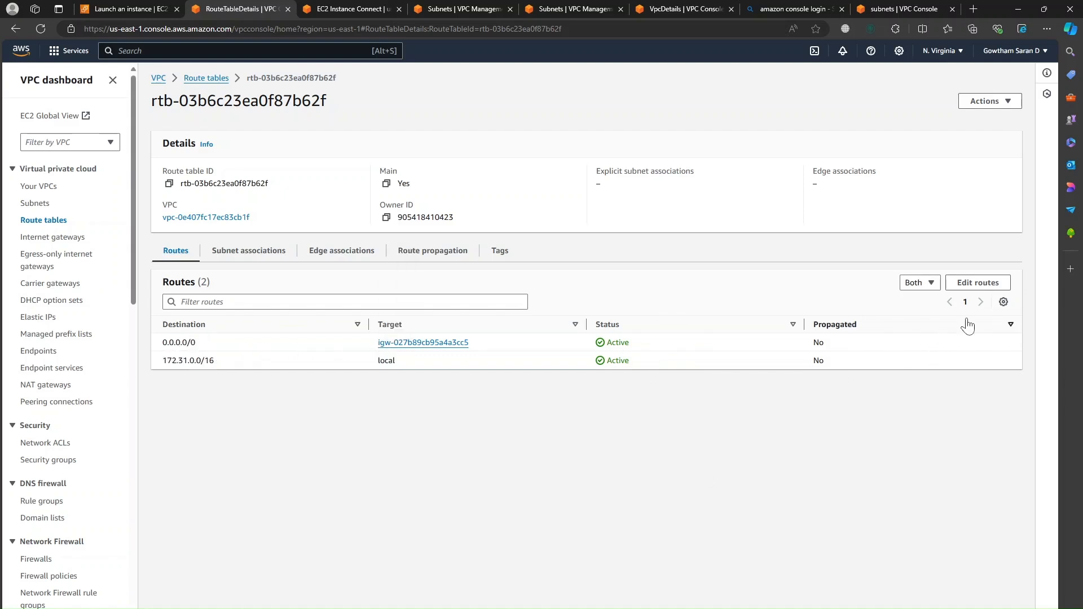
pyautogui.click(971, 285)
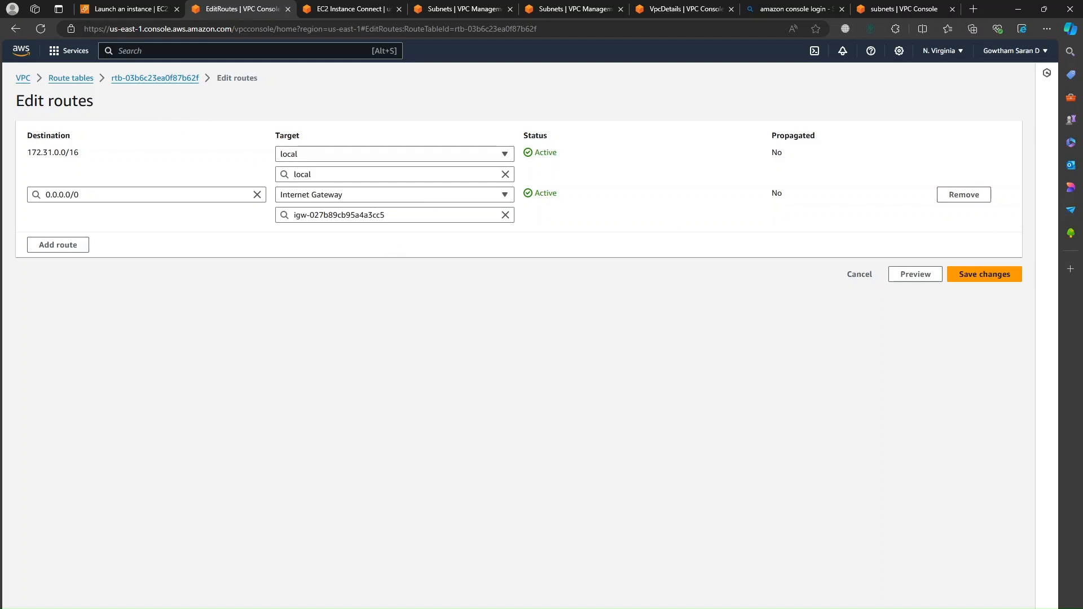
pyautogui.hotkey('alt', 's')
pyautogui.click(72, 79)
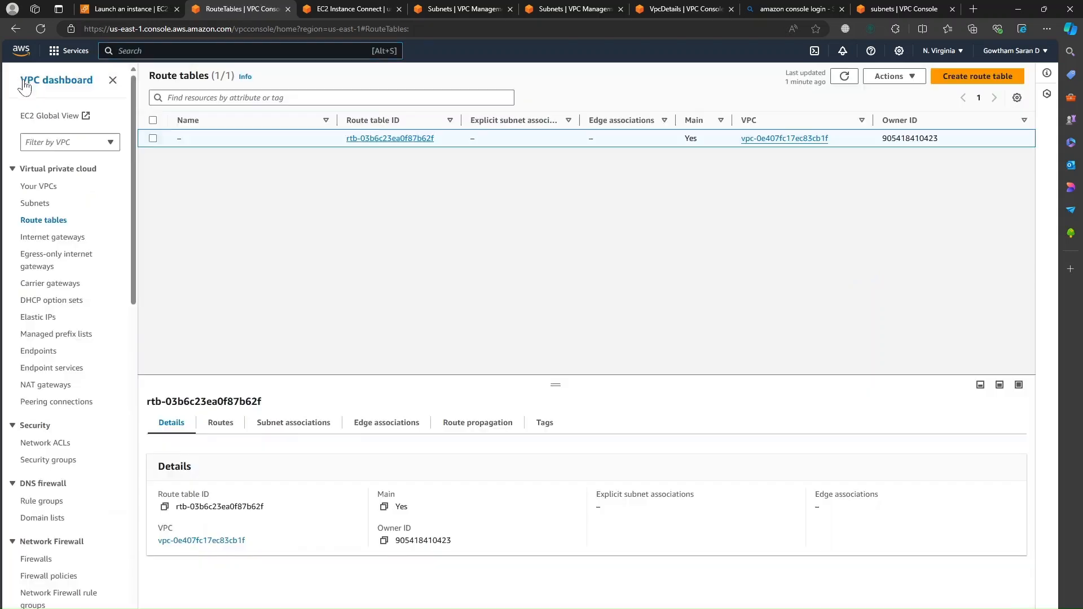
# Step: List the internet gateways and review the Actions menu for the single attached gateway
pyautogui.click(47, 240)
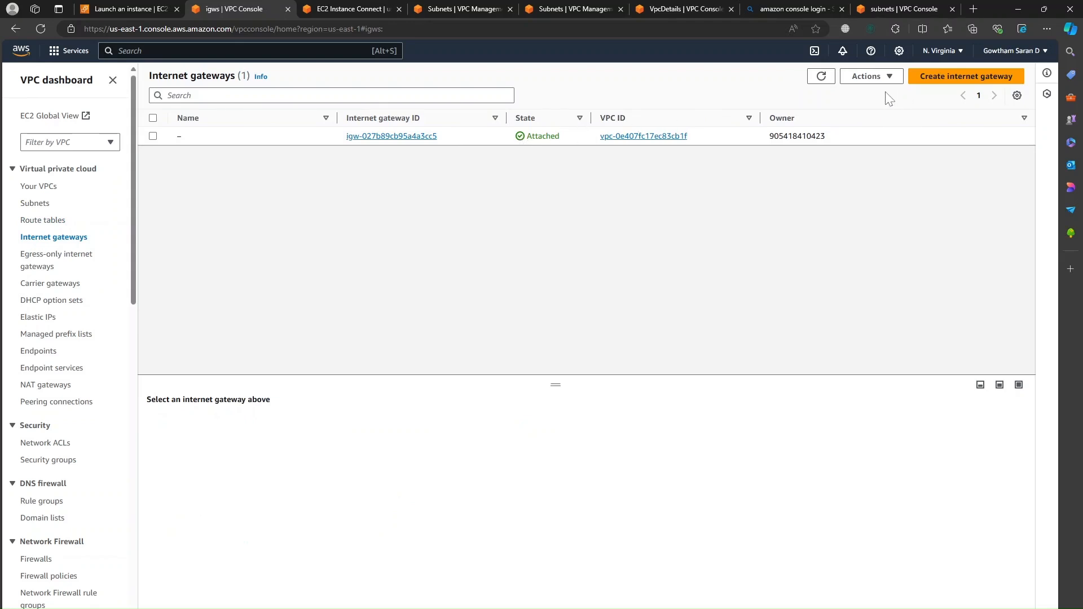
pyautogui.click(889, 78)
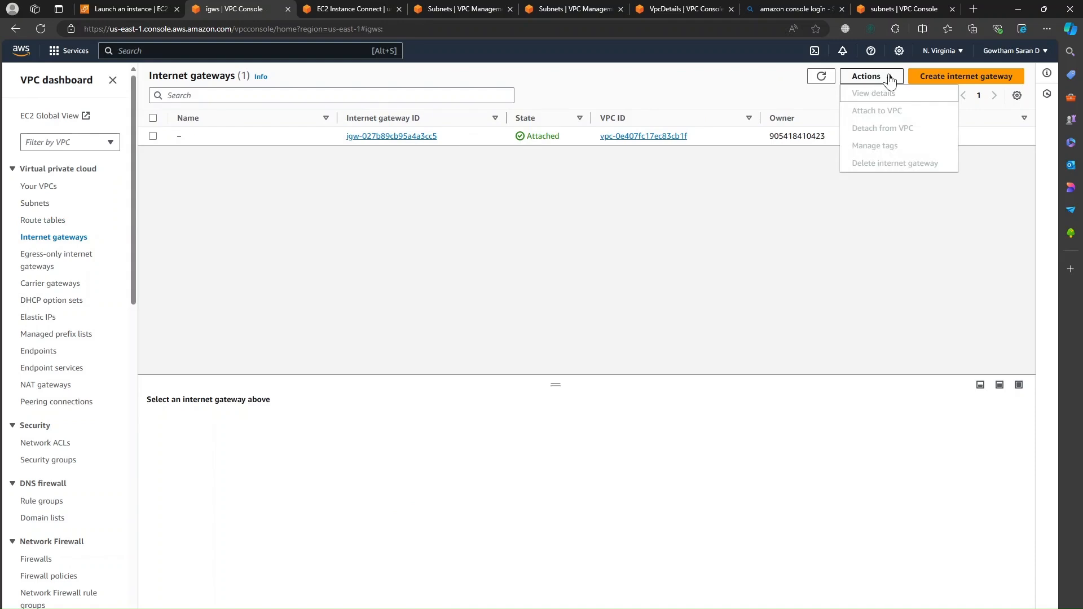
pyautogui.click(813, 178)
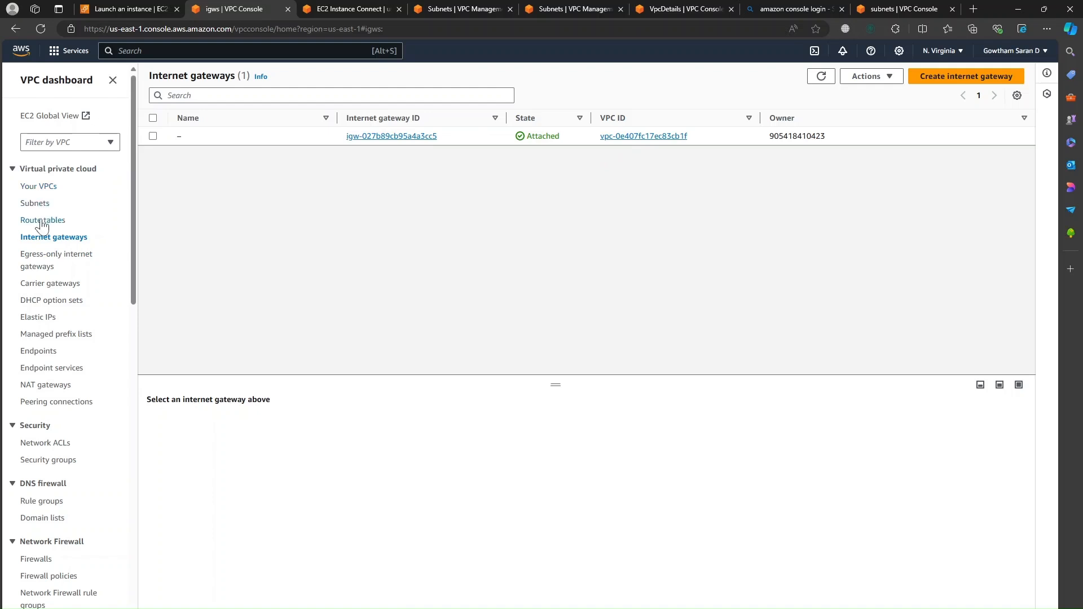
# Step: Review testsubnet1's route table routes, then list the VPC security groups gowthamlab and default
pyautogui.click(35, 204)
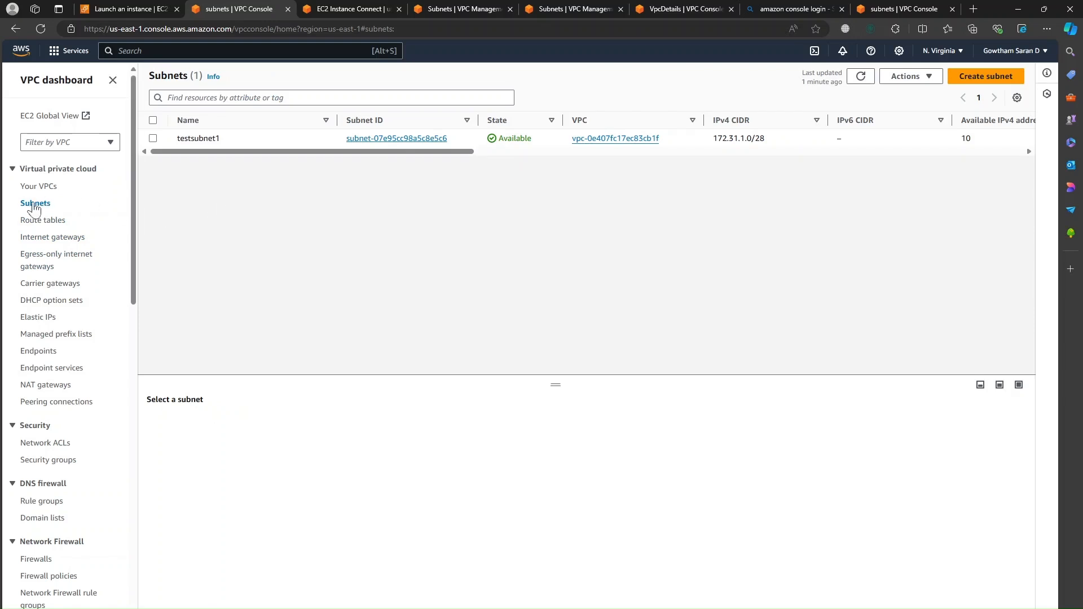
pyautogui.click(405, 139)
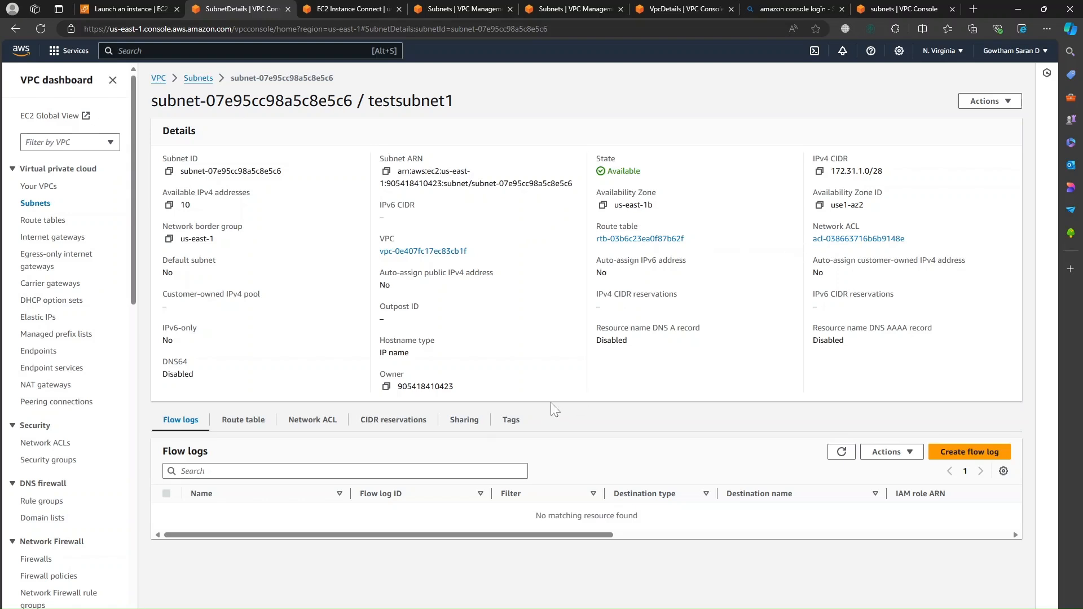
pyautogui.click(254, 421)
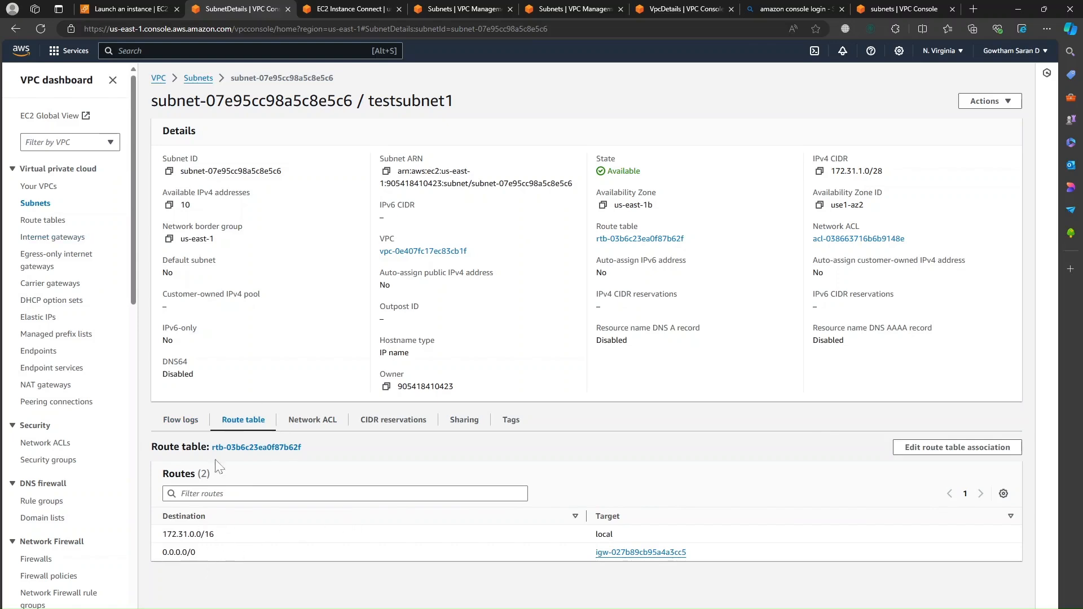
pyautogui.click(51, 462)
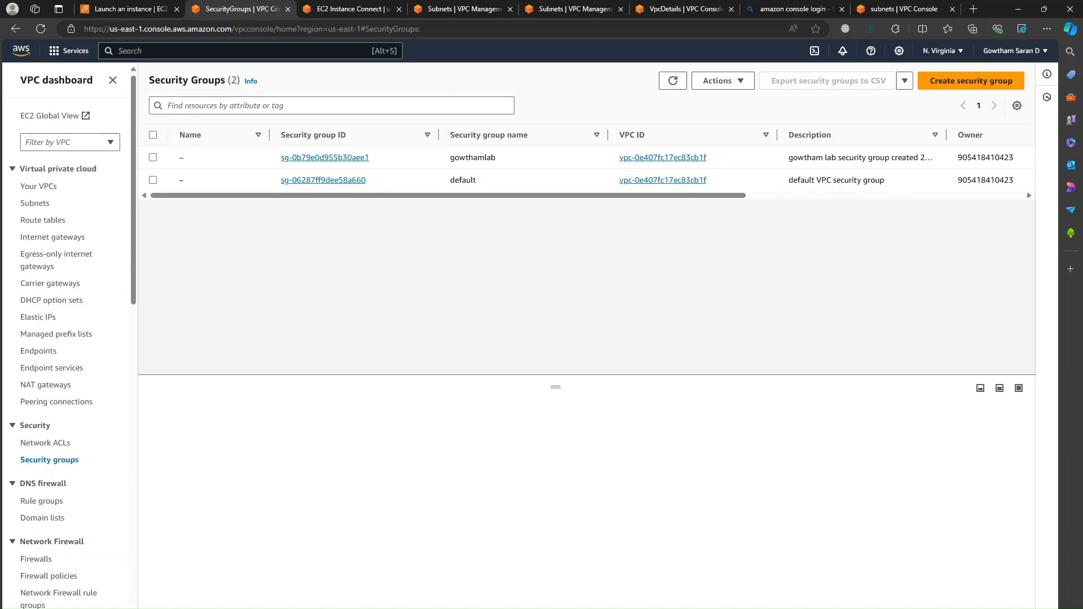
# Step: Open the default VPC's details to see its resource map of subnet, route table and gateway
pyautogui.scroll(-3, 96, 302)
pyautogui.scroll(3, 97, 300)
pyautogui.scroll(1, 96, 301)
pyautogui.click(38, 187)
pyautogui.click(389, 138)
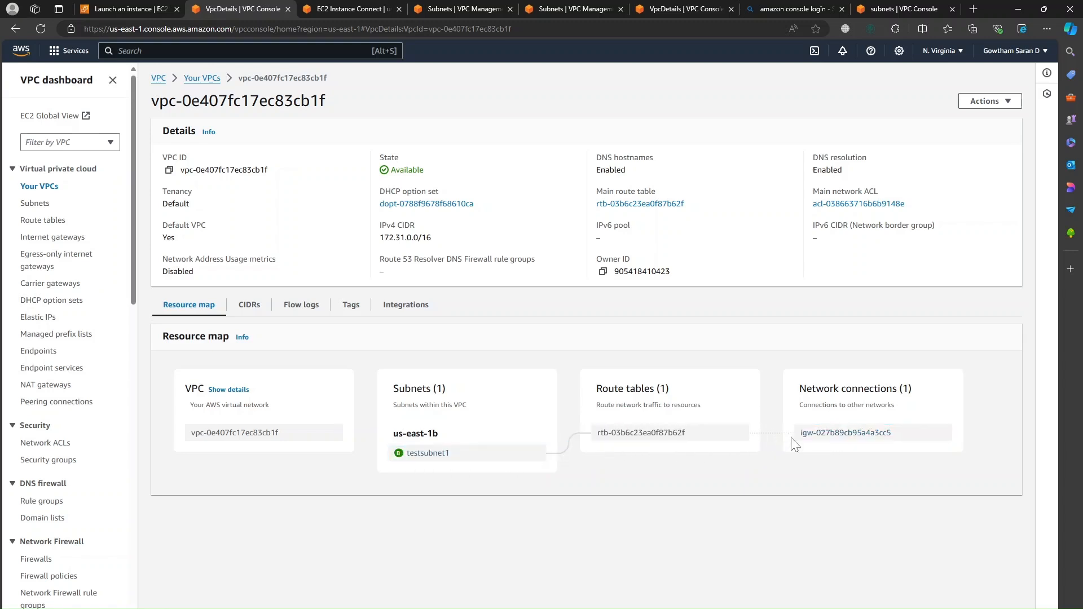
# Step: Check testsubnet1's routes, then open internet gateway igw-027b89cb95a4a3cc5 from the resource map
pyautogui.click(532, 453)
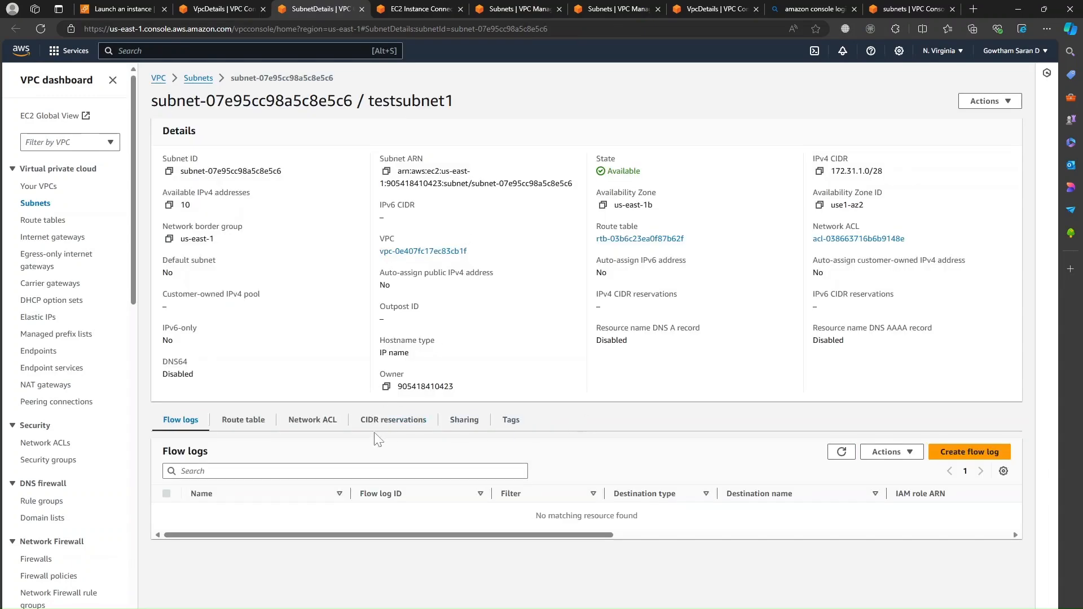
pyautogui.click(262, 432)
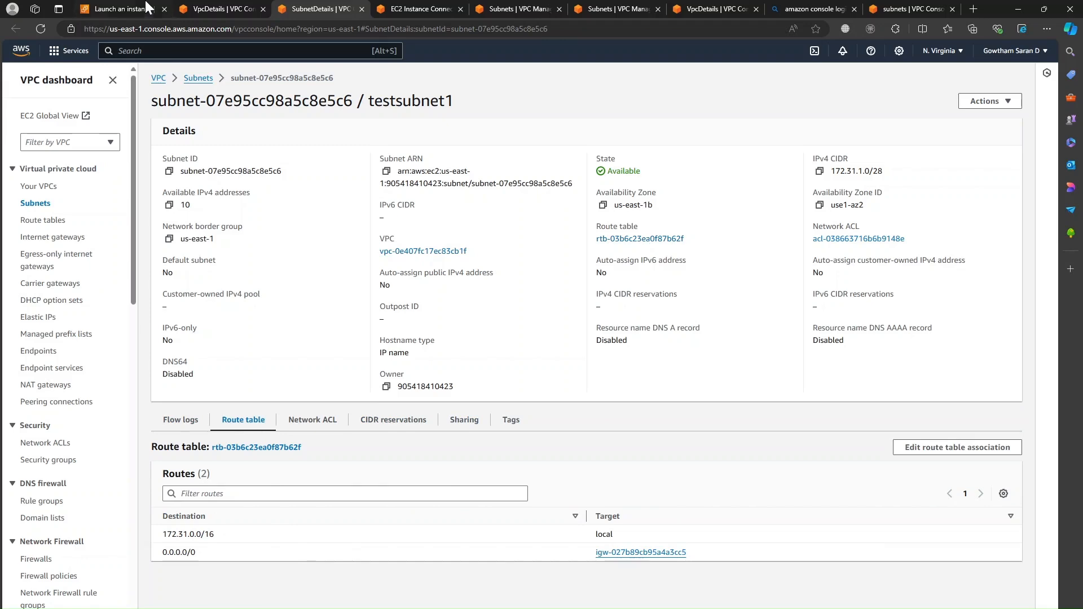
pyautogui.click(195, 6)
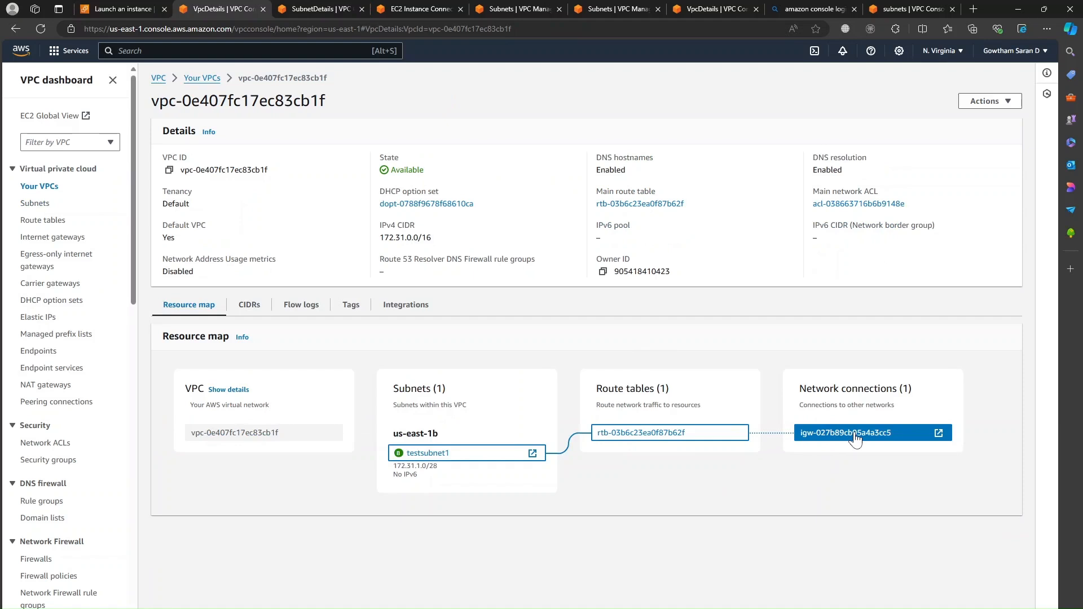
pyautogui.click(885, 440)
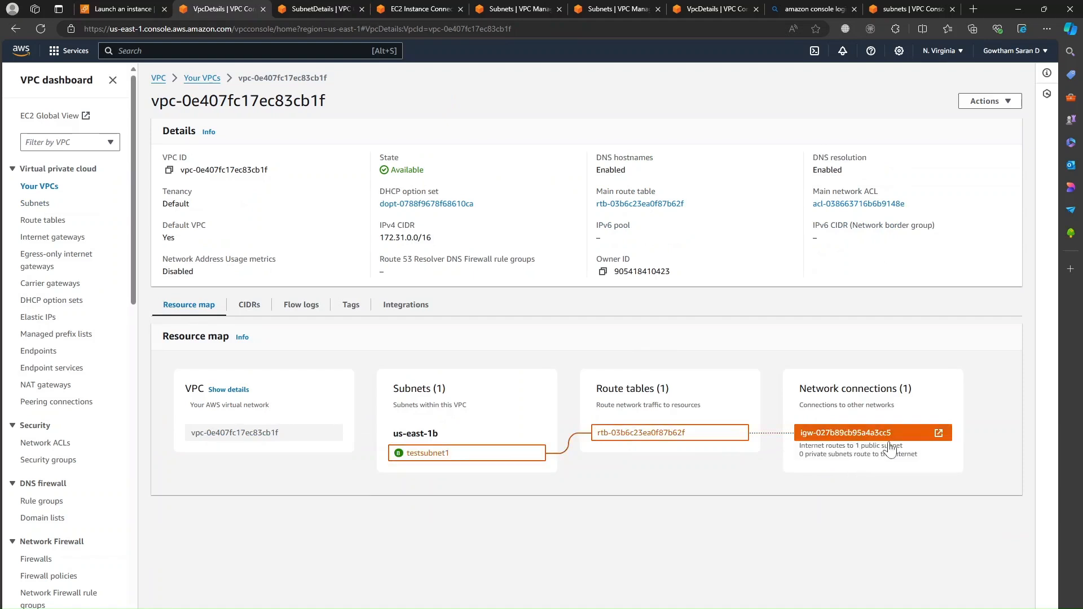
pyautogui.click(939, 433)
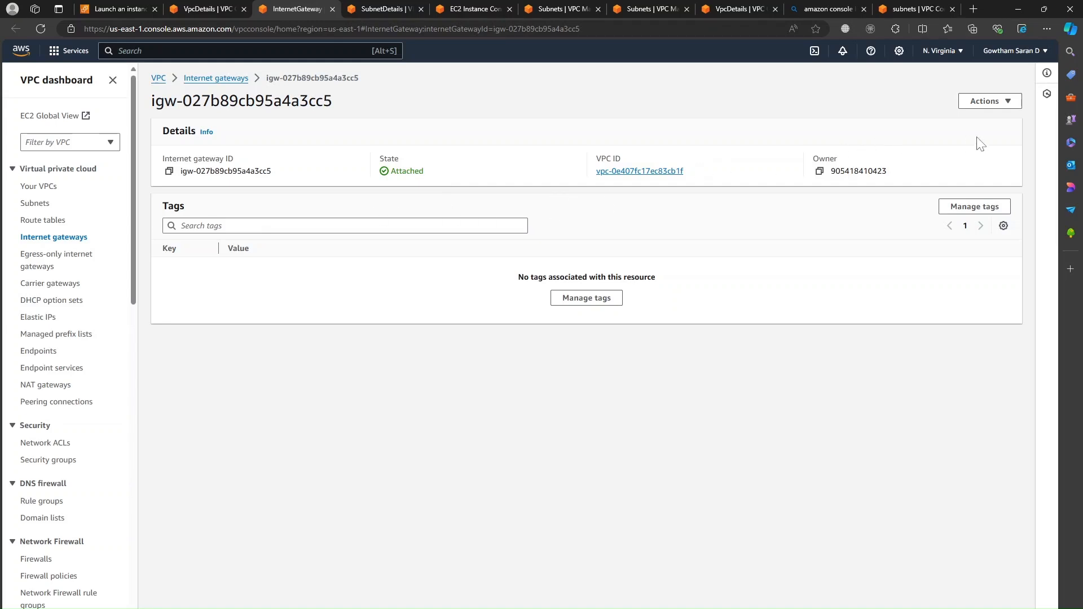
# Step: Attempt to detach the internet gateway from the VPC; it fails due to mapped public addresses
pyautogui.click(1003, 103)
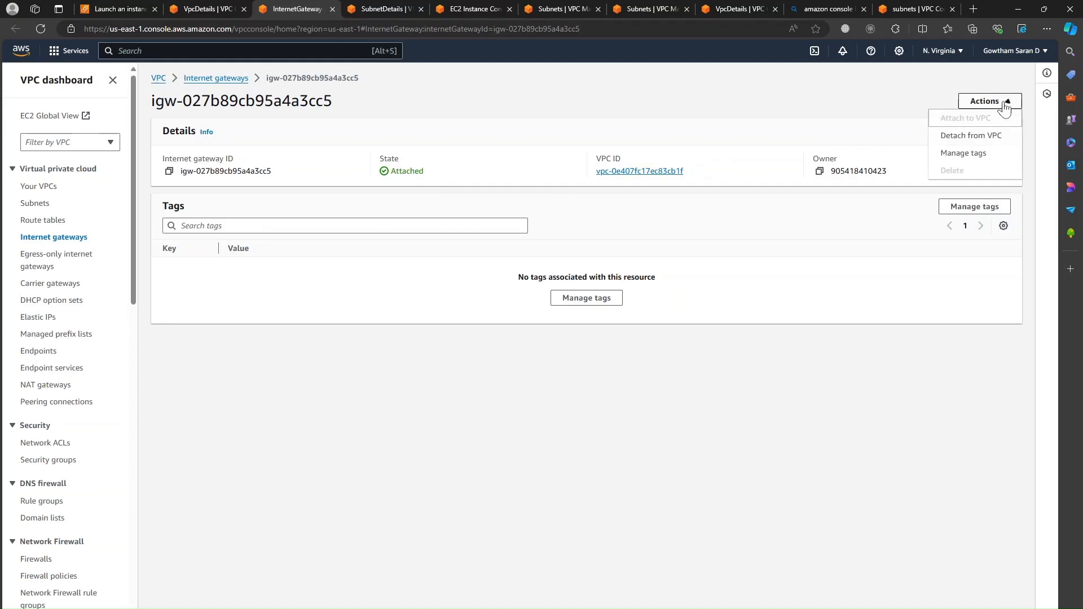
pyautogui.click(990, 136)
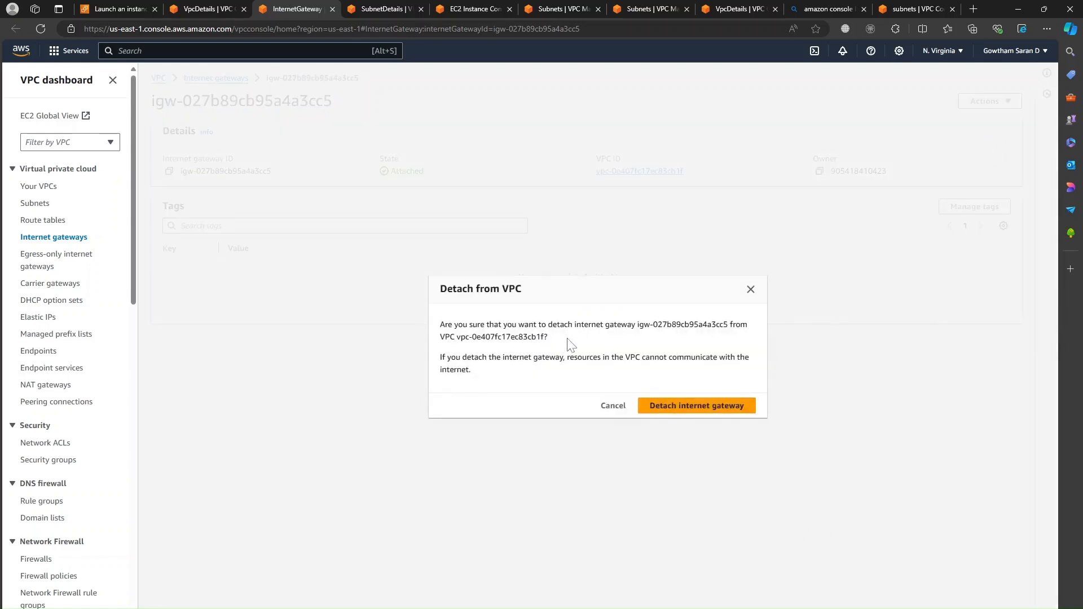
pyautogui.click(712, 406)
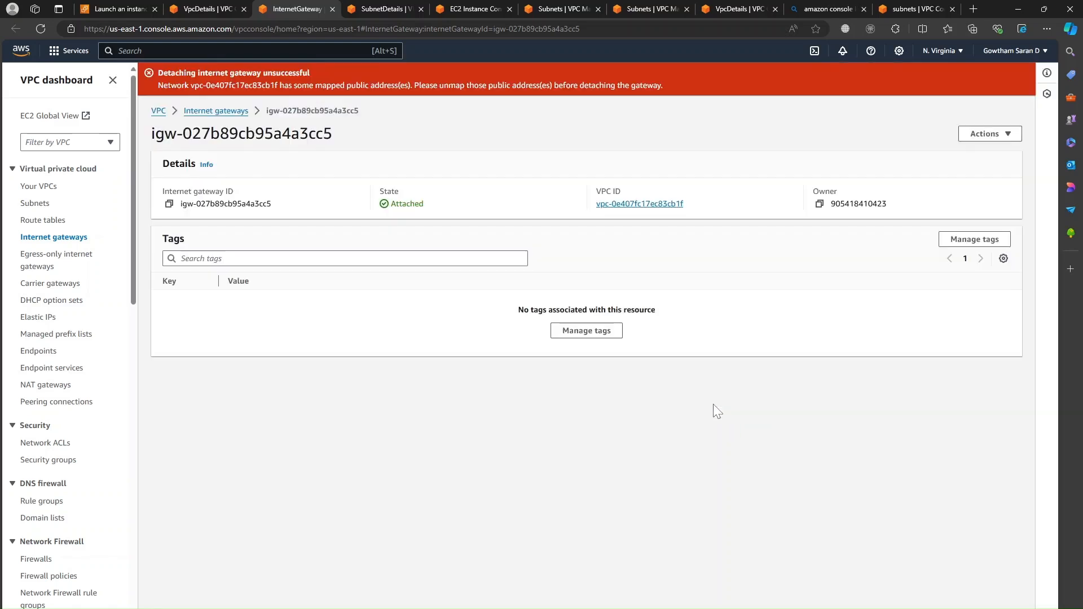